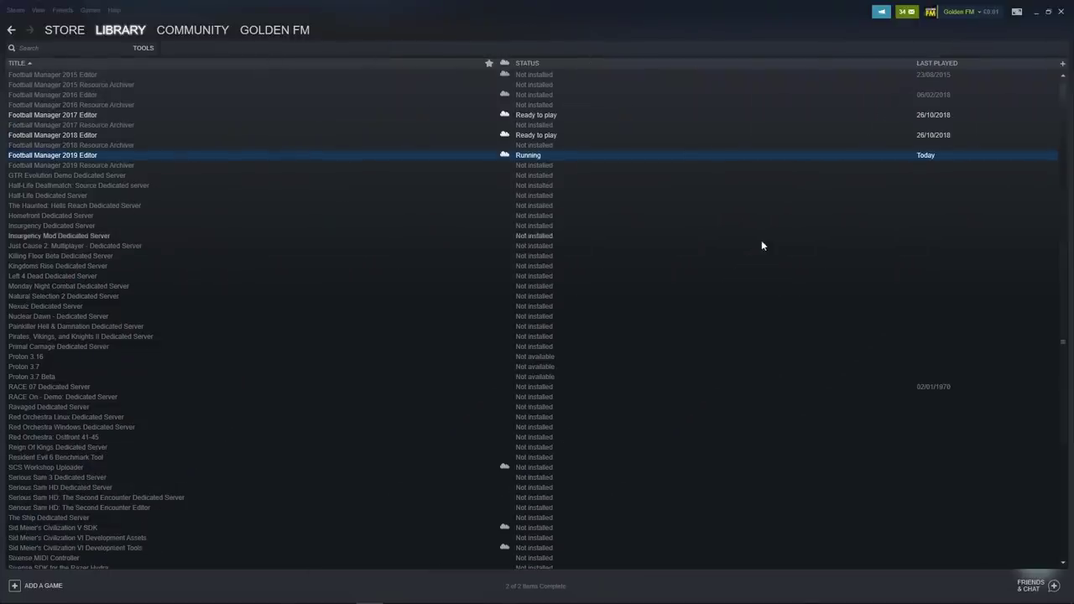
Launch the Football Manager 2019 Editor from the Tools category of the Steam library
left_click(142, 48)
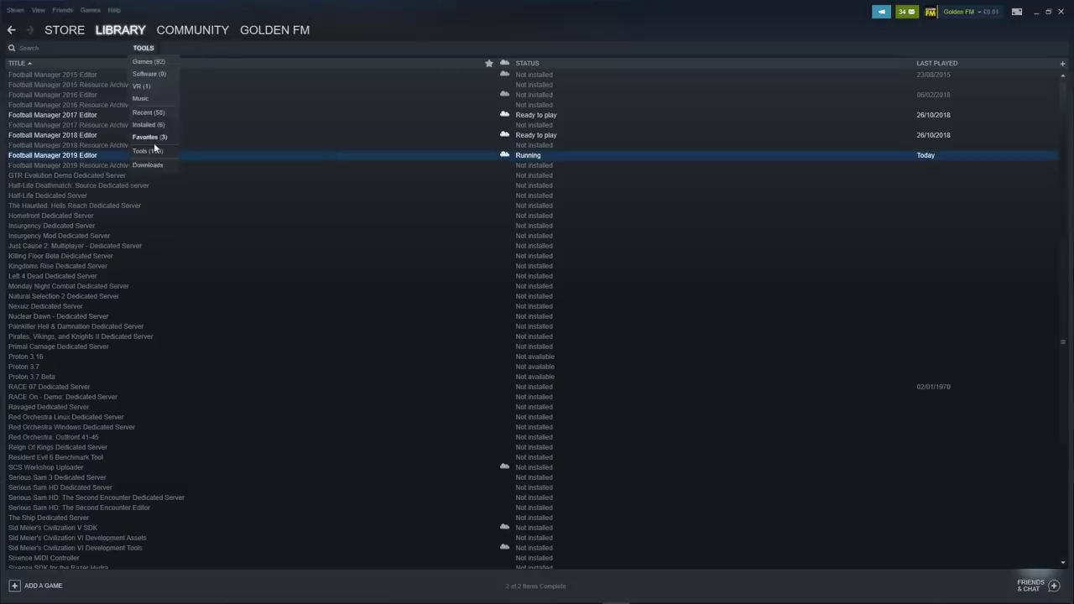
left_click(201, 162)
right_click(114, 160)
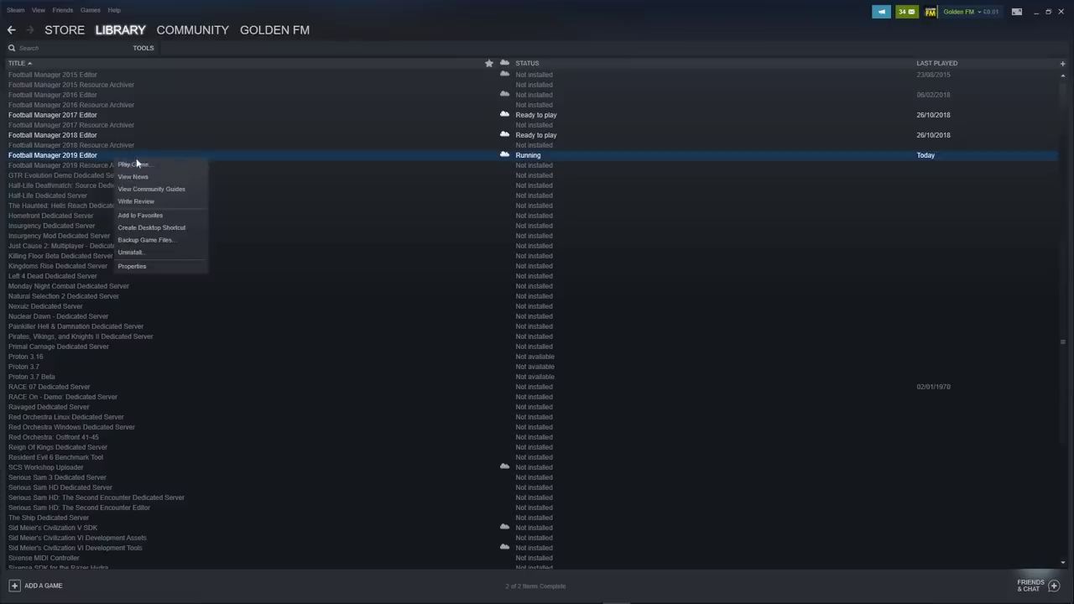
left_click(158, 165)
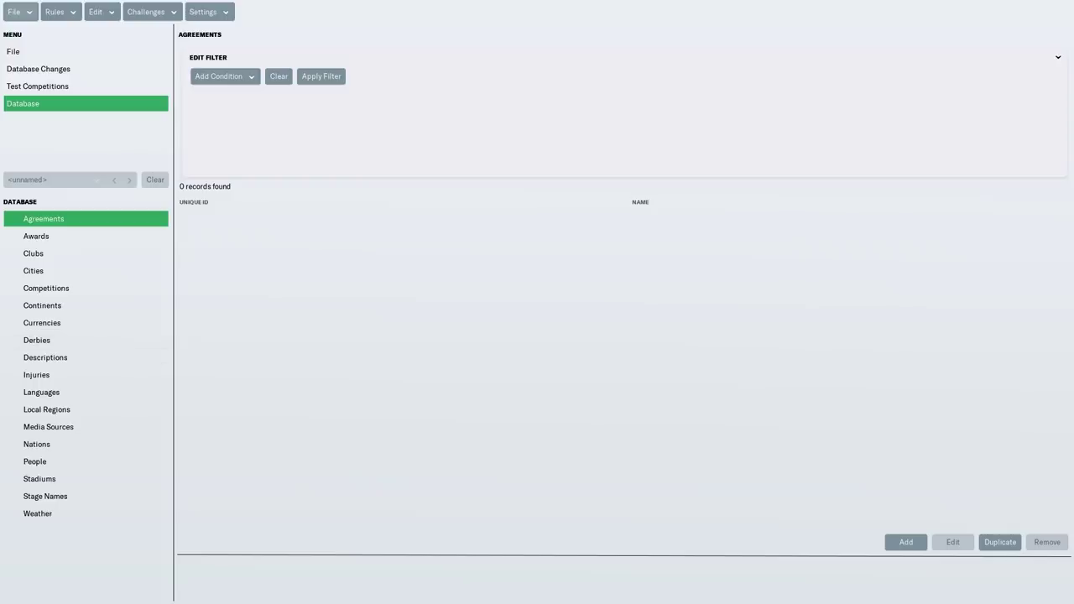
Add a new blank club to the database and look at its name and nation fields
left_click(20, 13)
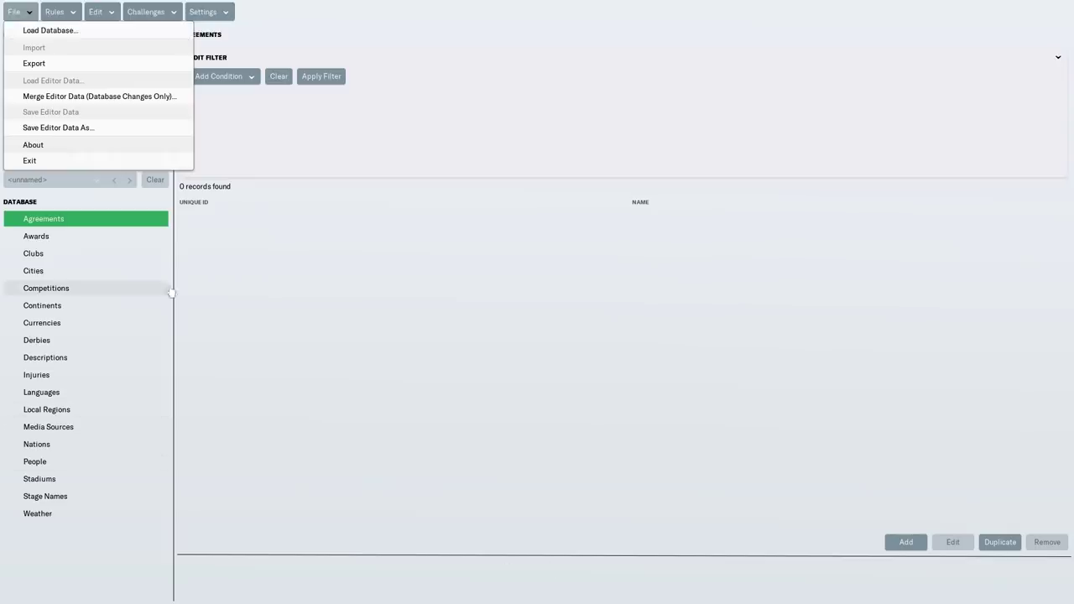
left_click(376, 299)
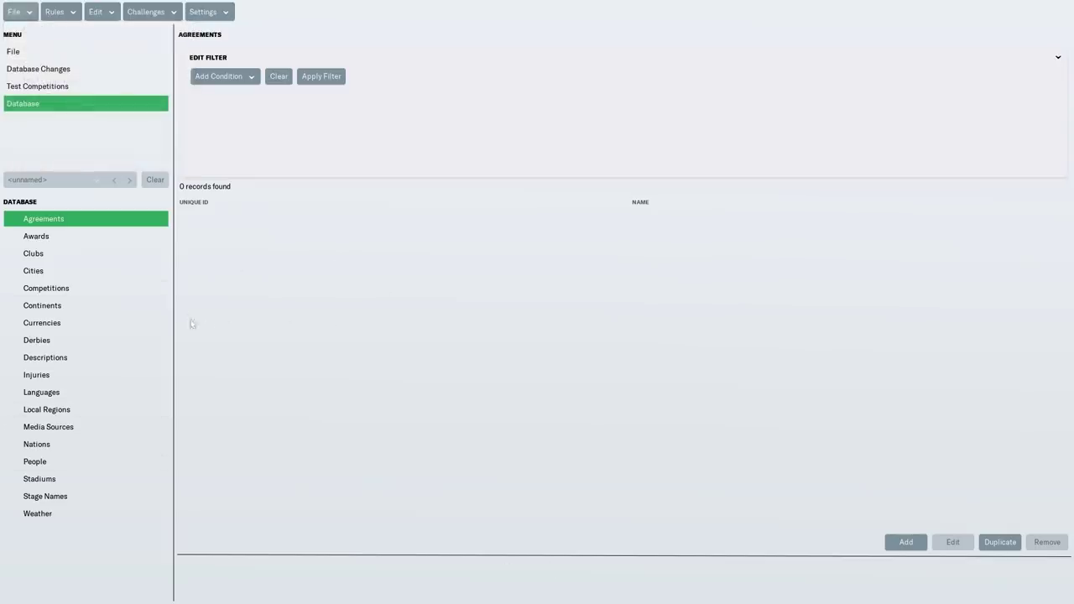
left_click(99, 255)
left_click(906, 543)
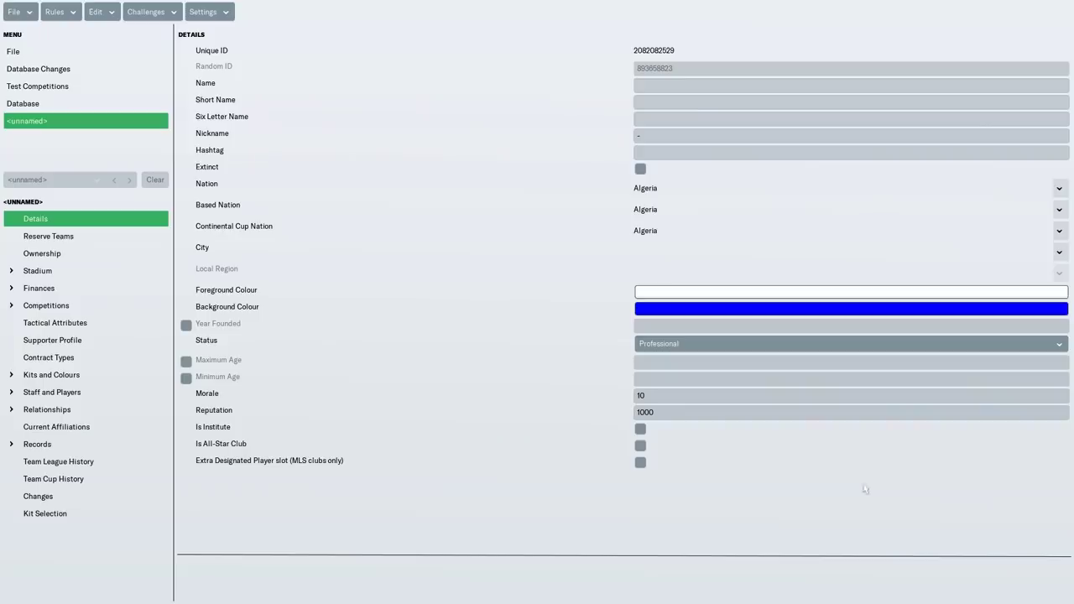
left_click(670, 84)
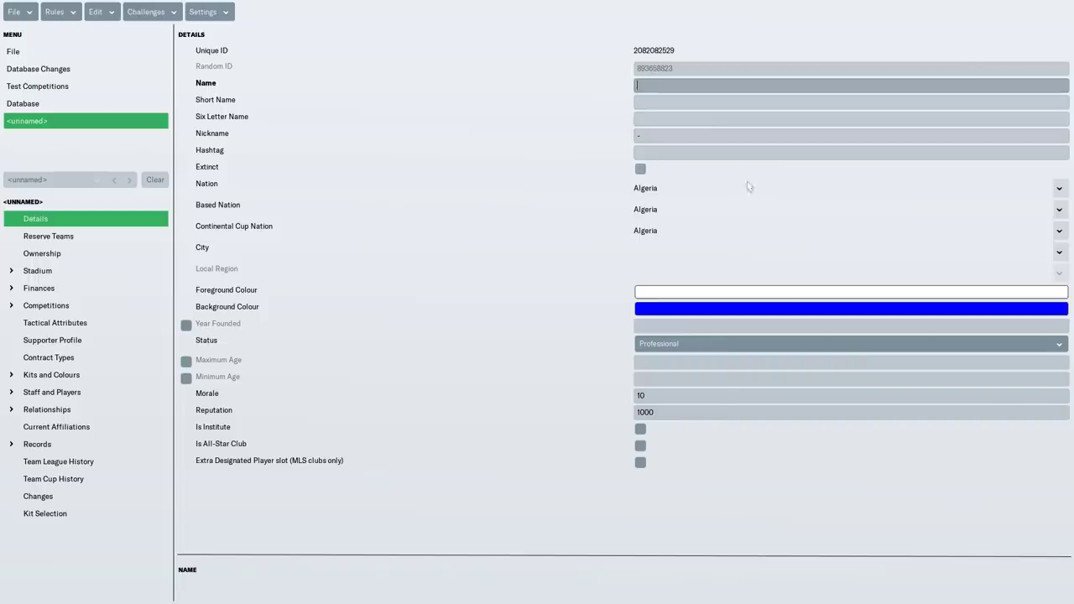
left_click(1059, 198)
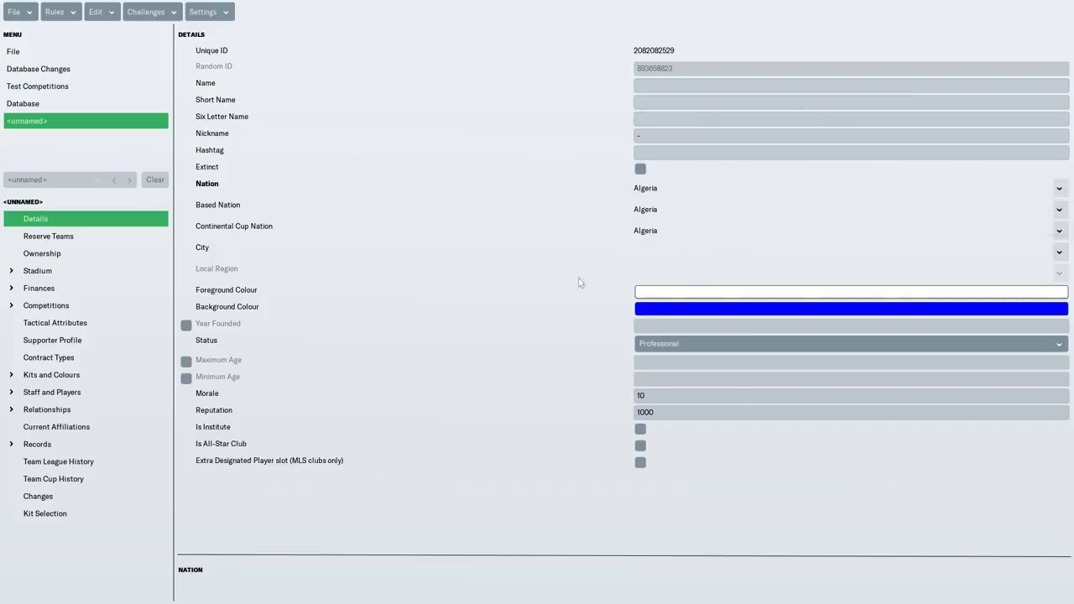
Load the local database file "Regen Rovers Final Database"
left_click(14, 11)
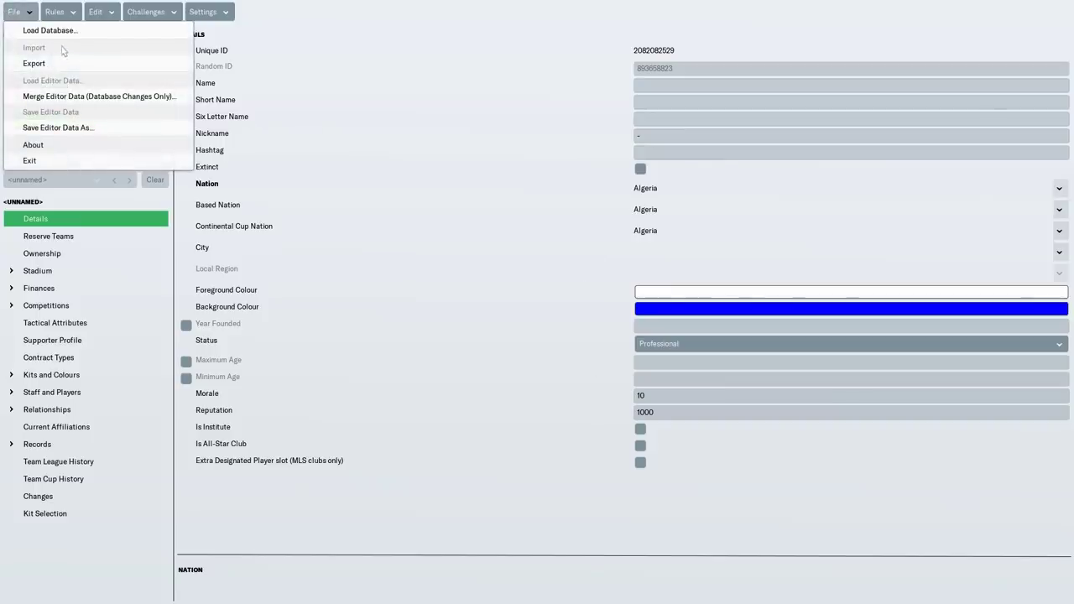
left_click(49, 30)
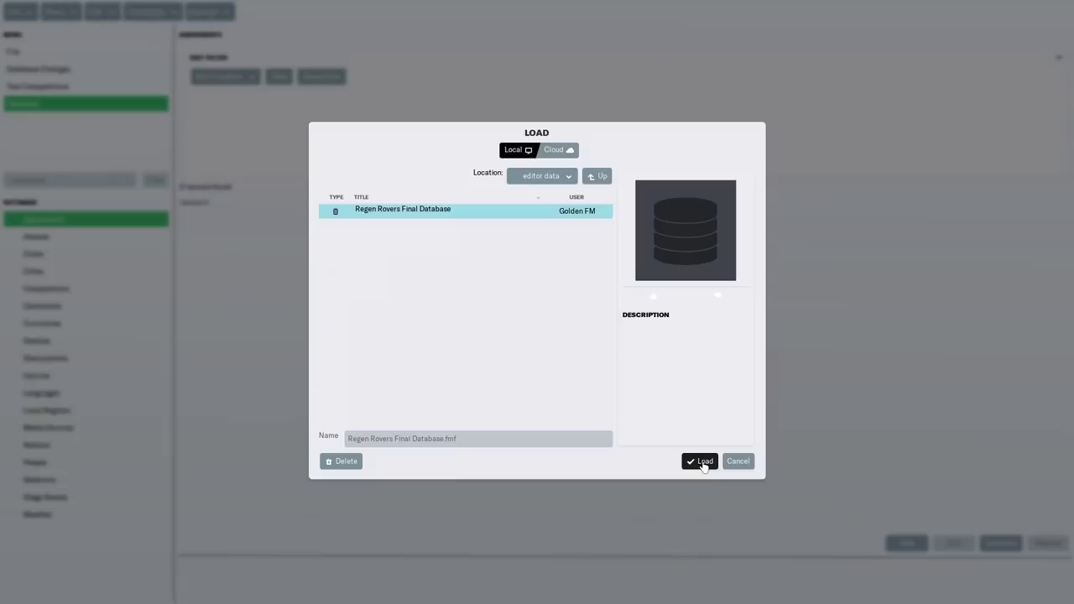
left_click(703, 463)
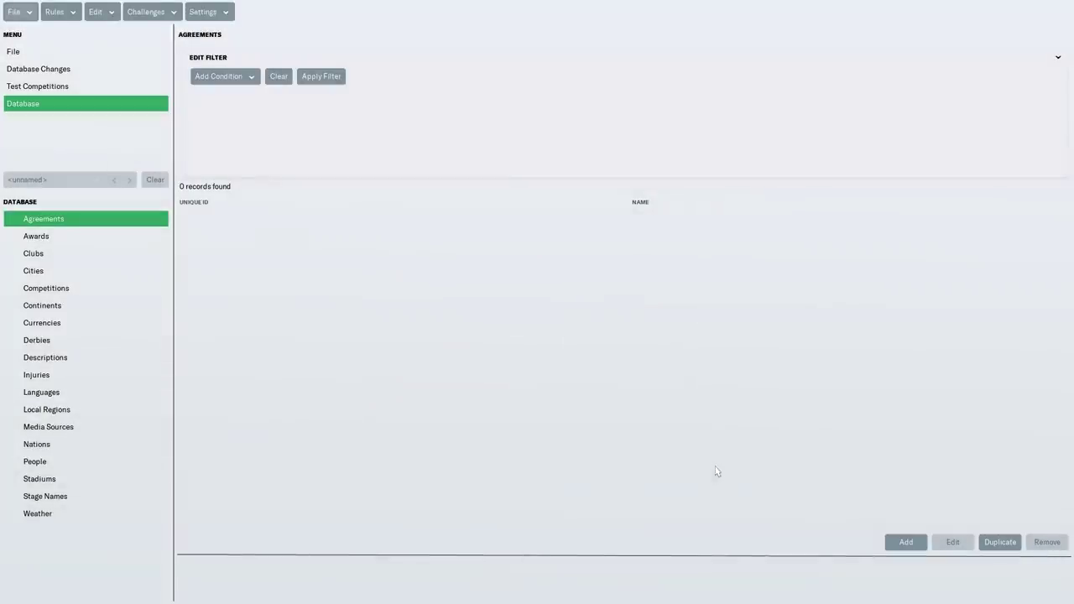
Filter the clubs by name containing "regen rovers" and open the Regen Rovers record for editing
left_click(103, 255)
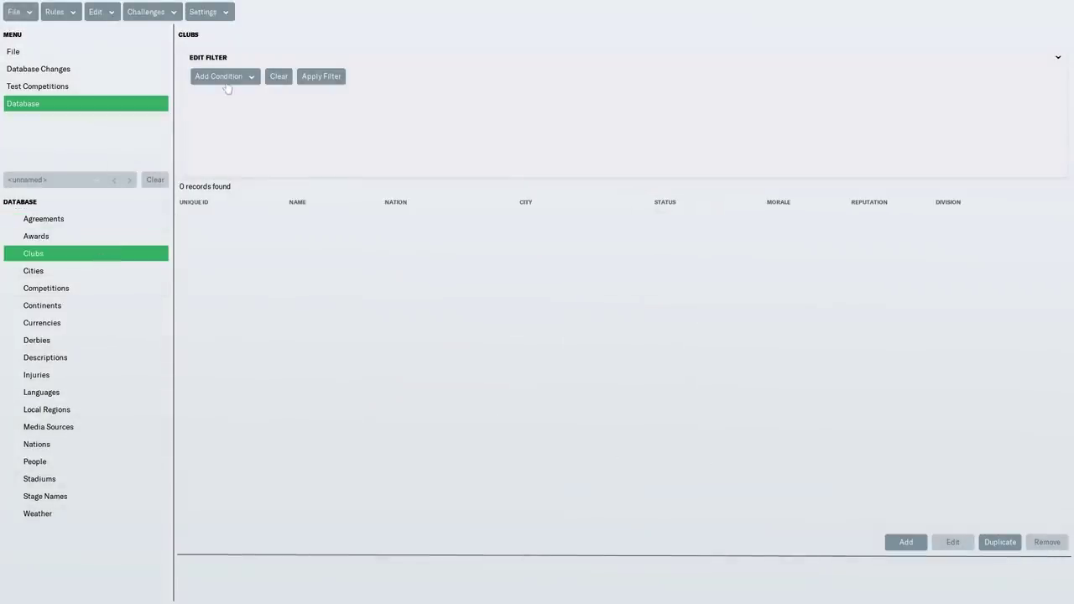
left_click(224, 79)
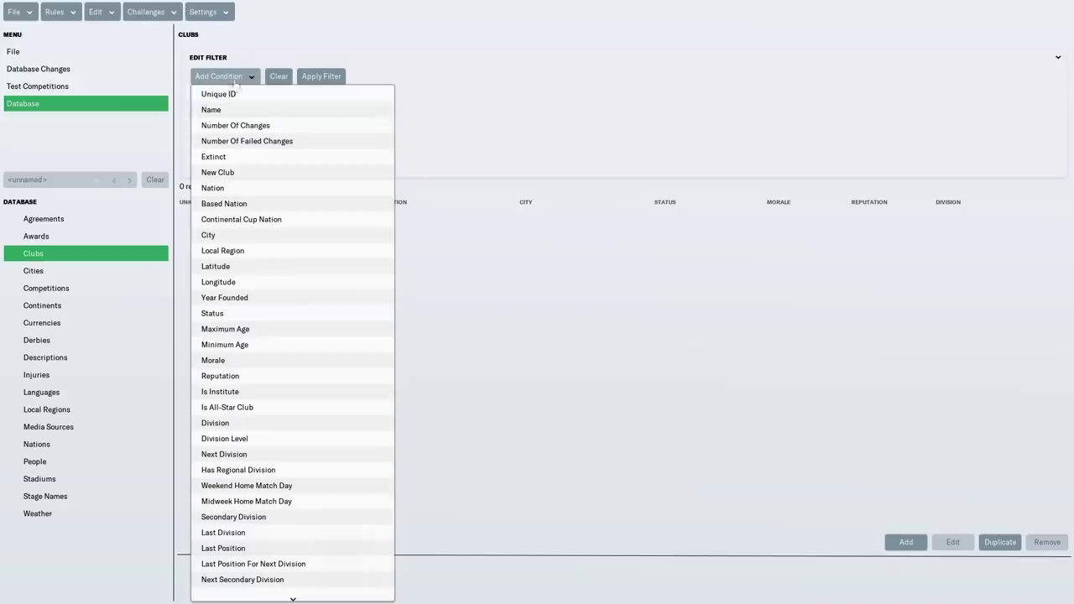
left_click(232, 113)
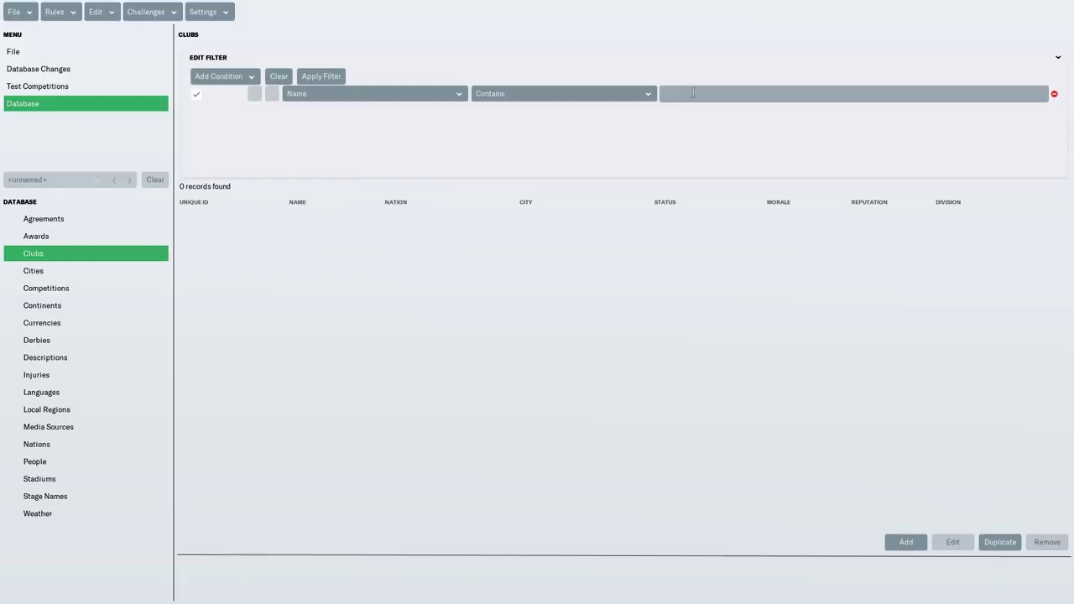
type("regen rovers")
key("Return")
left_click(428, 223)
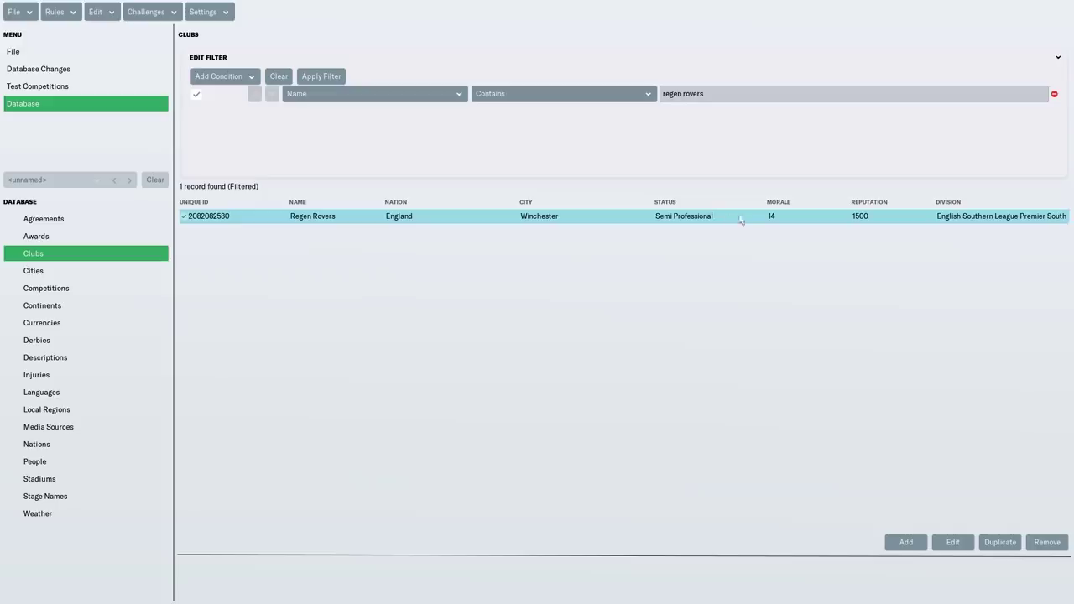
left_click(957, 549)
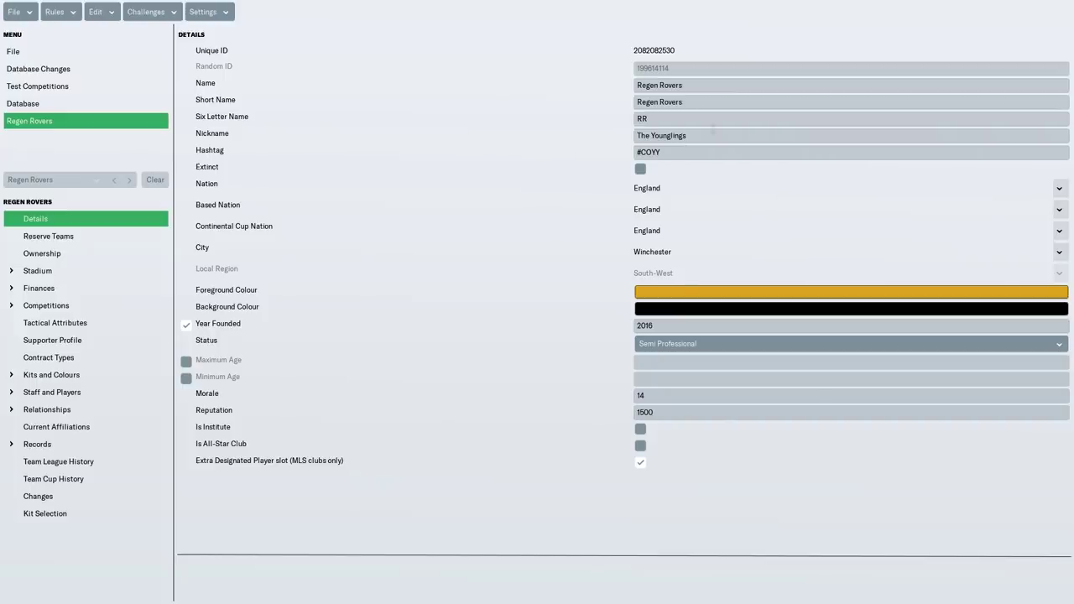
Examine the club's foreground colour settings and its reputation field without changing them
left_click(683, 292)
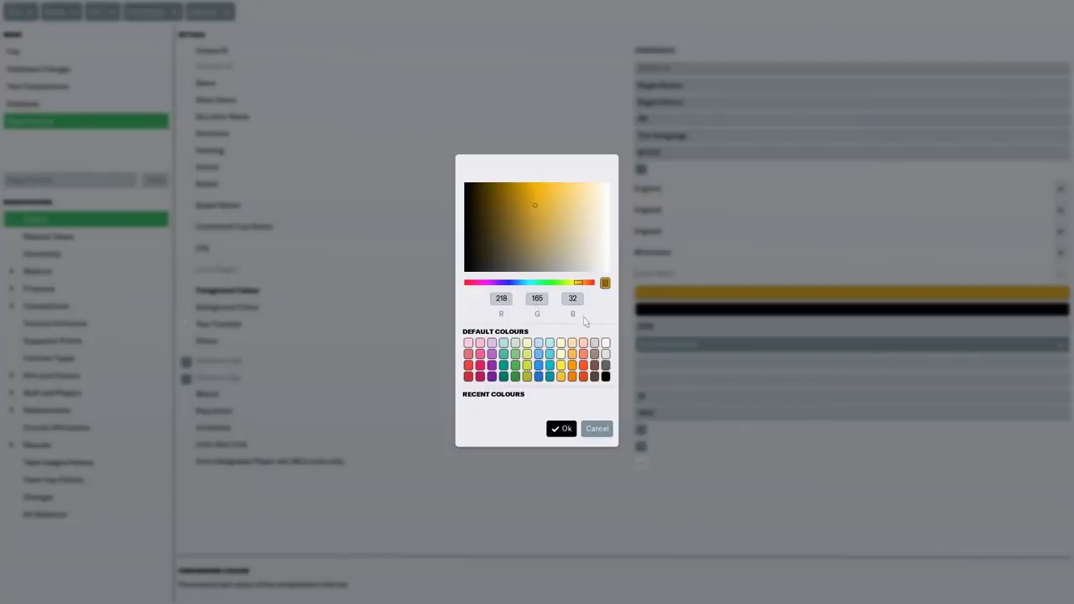
left_click(609, 433)
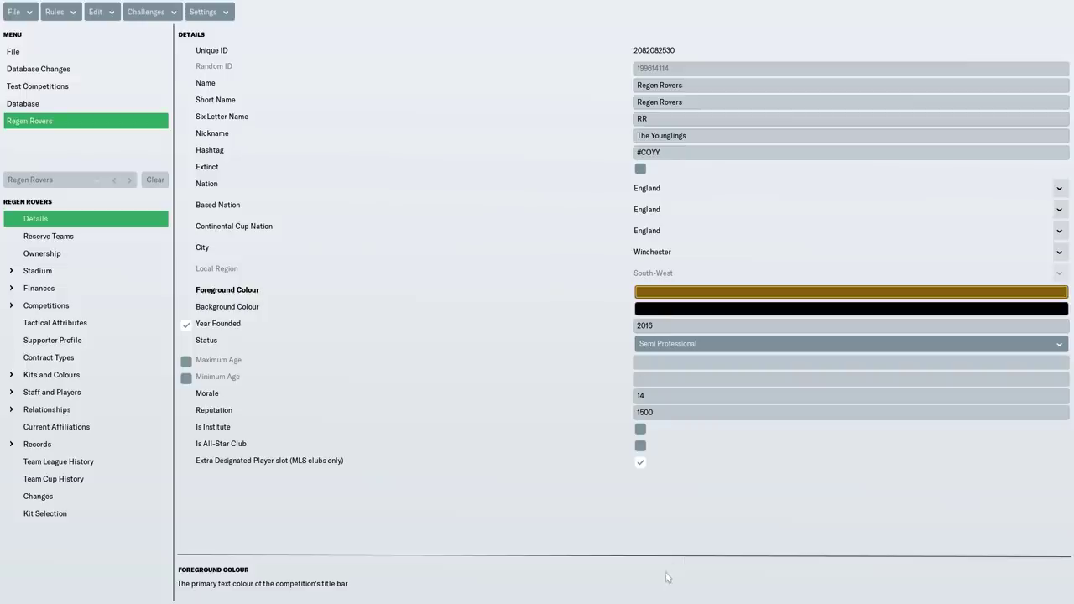
left_click(675, 413)
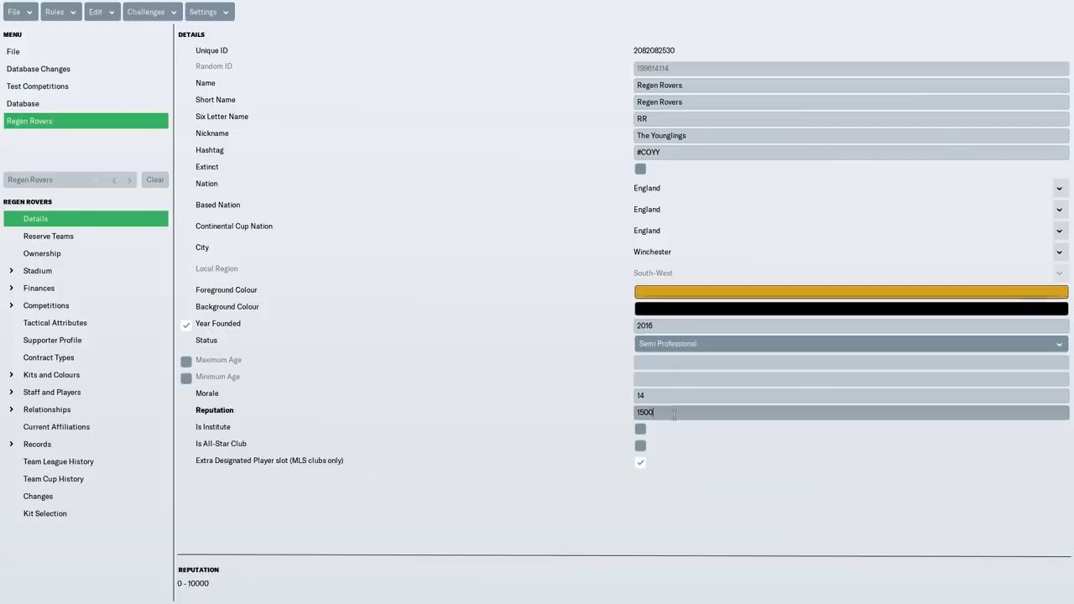
Search the database's competitions for names containing "southern premier"
left_click(74, 112)
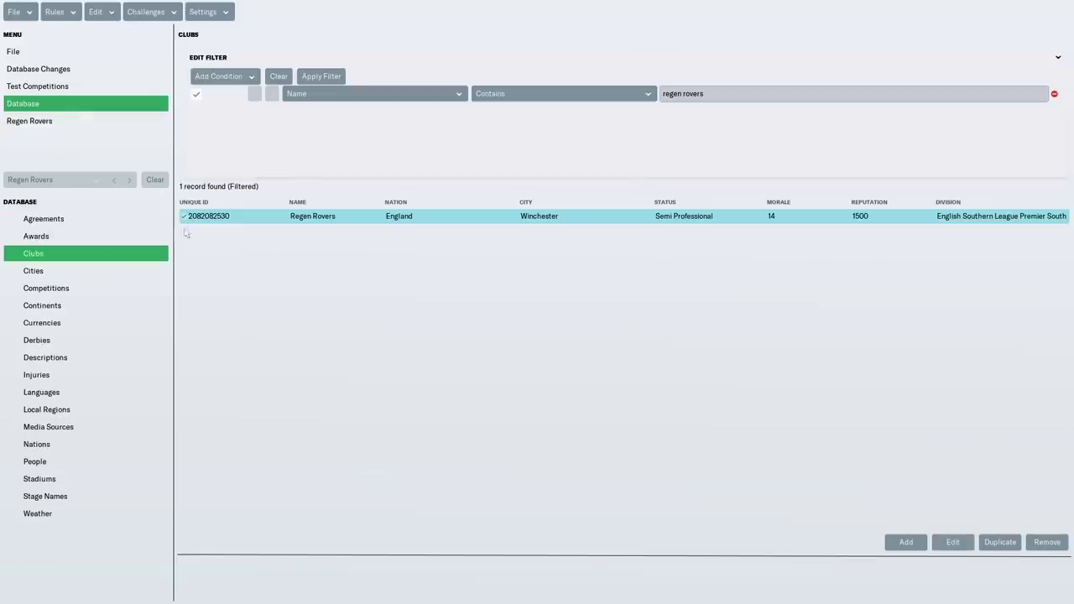
left_click(65, 290)
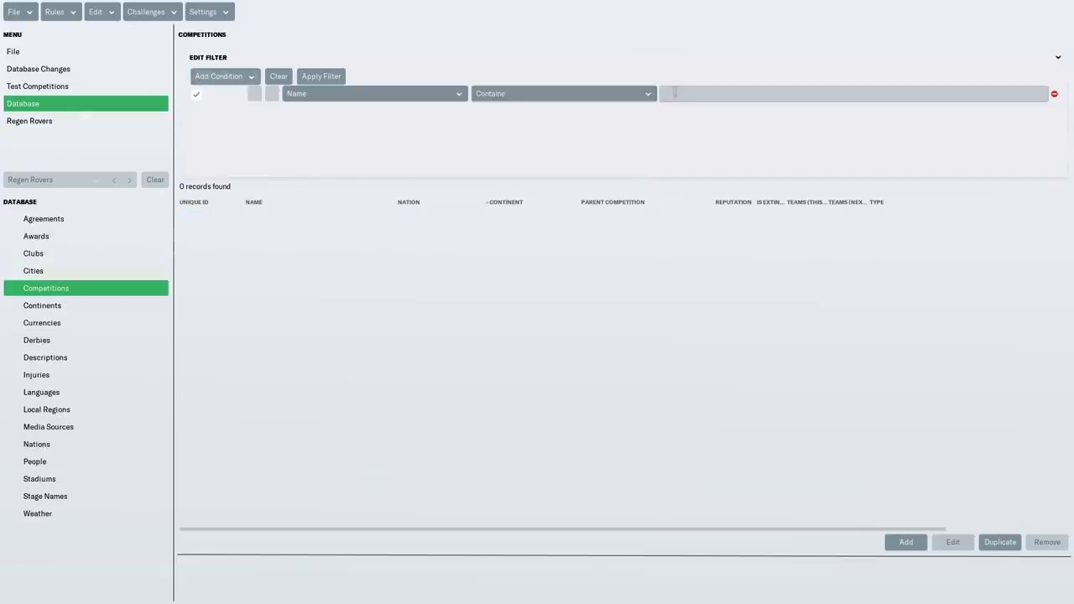
left_click(674, 93)
type("southern premie")
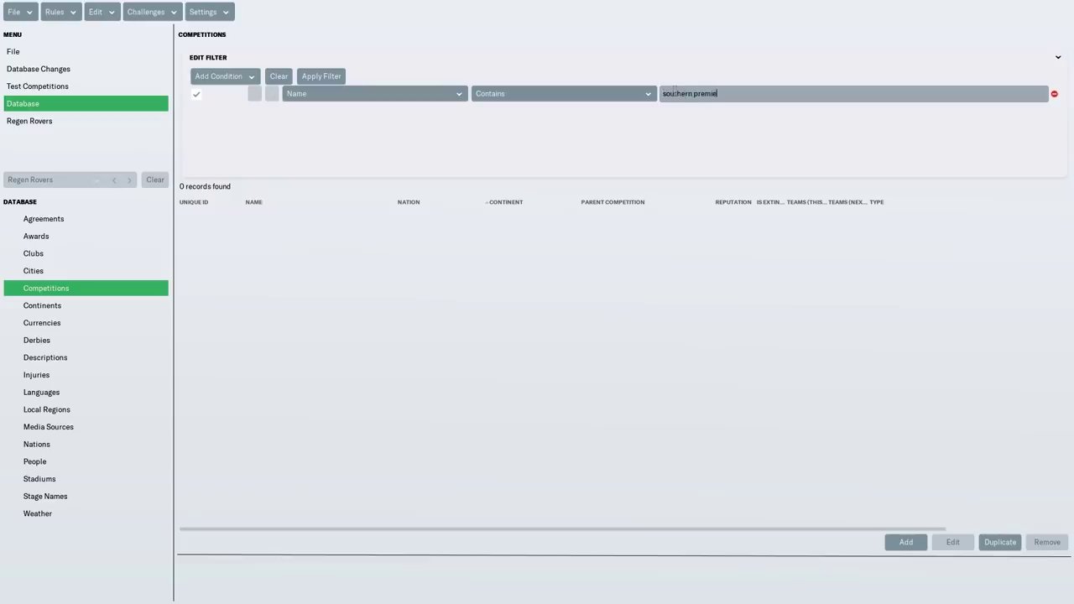
type("r")
key("Return")
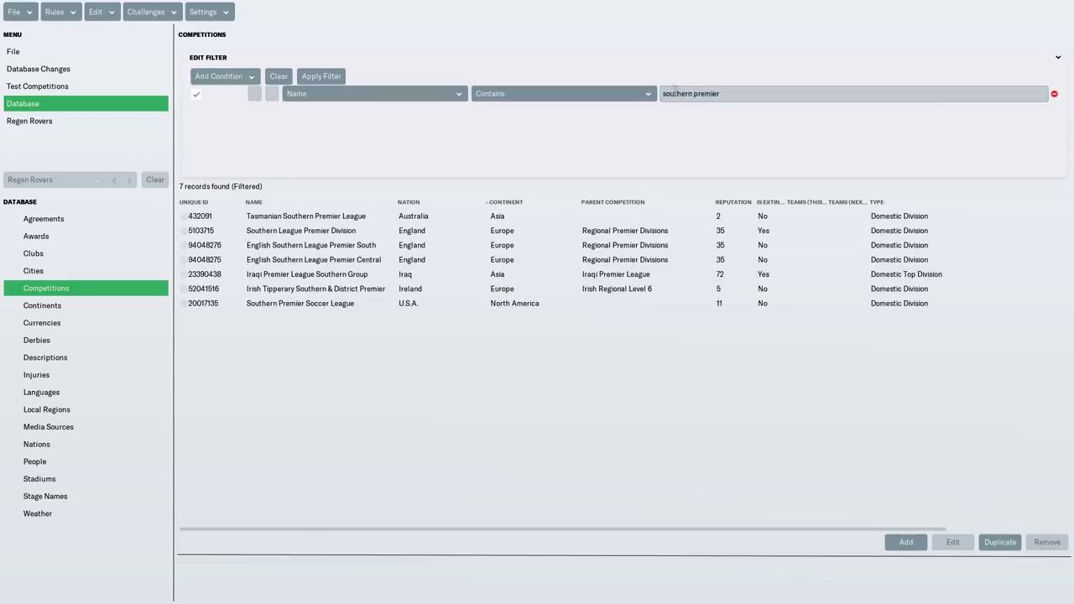
Open the English Southern League Premier South competition and sort its current teams by reputation, highest first
left_click(450, 249)
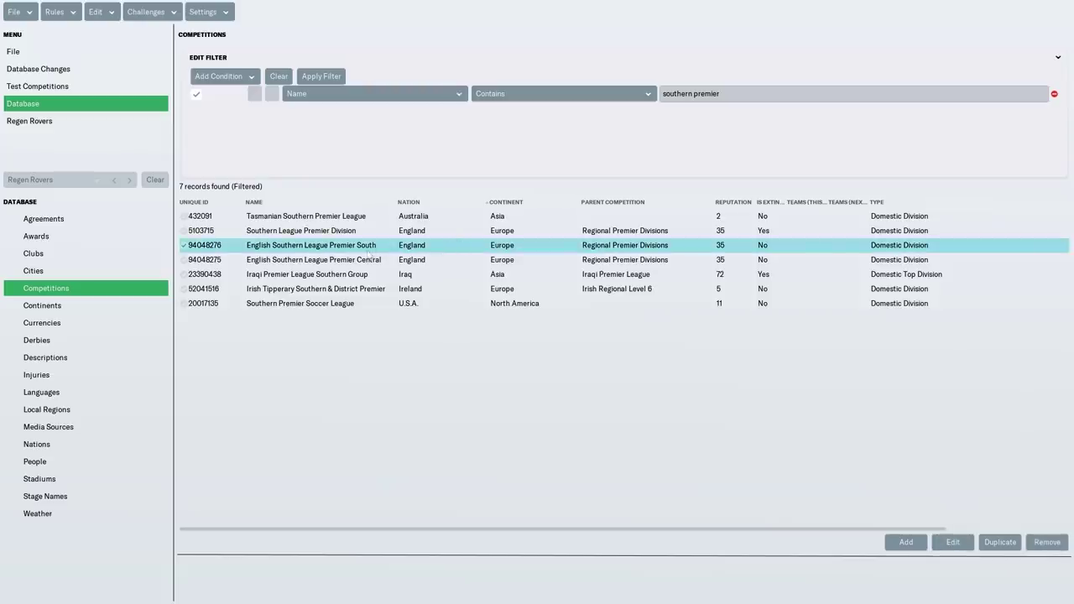
left_click(432, 259)
left_click(454, 249)
left_click(445, 233)
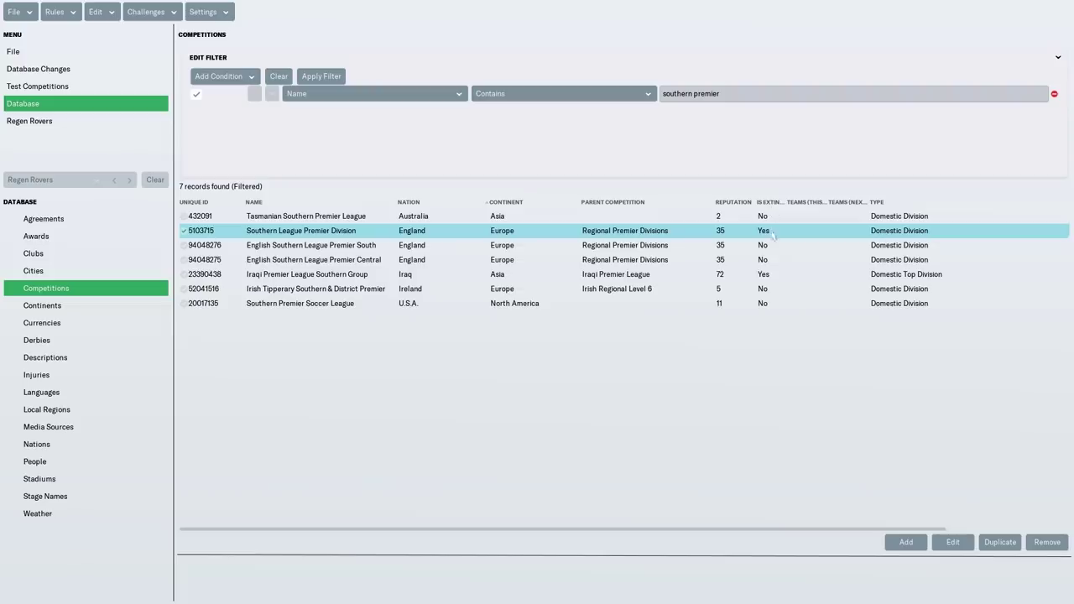
left_click(445, 246)
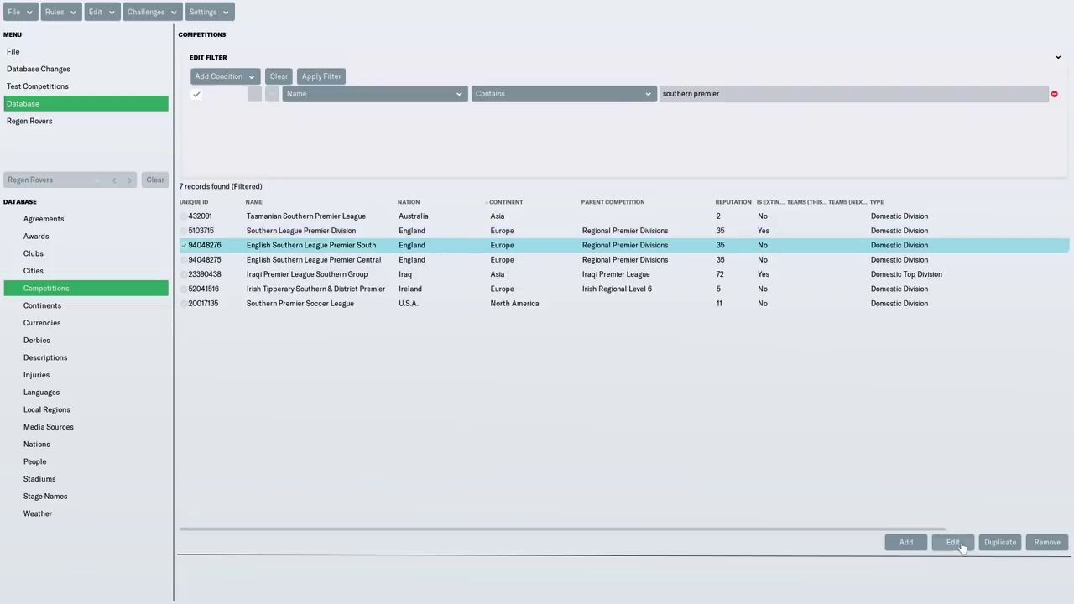
left_click(953, 542)
left_click(110, 240)
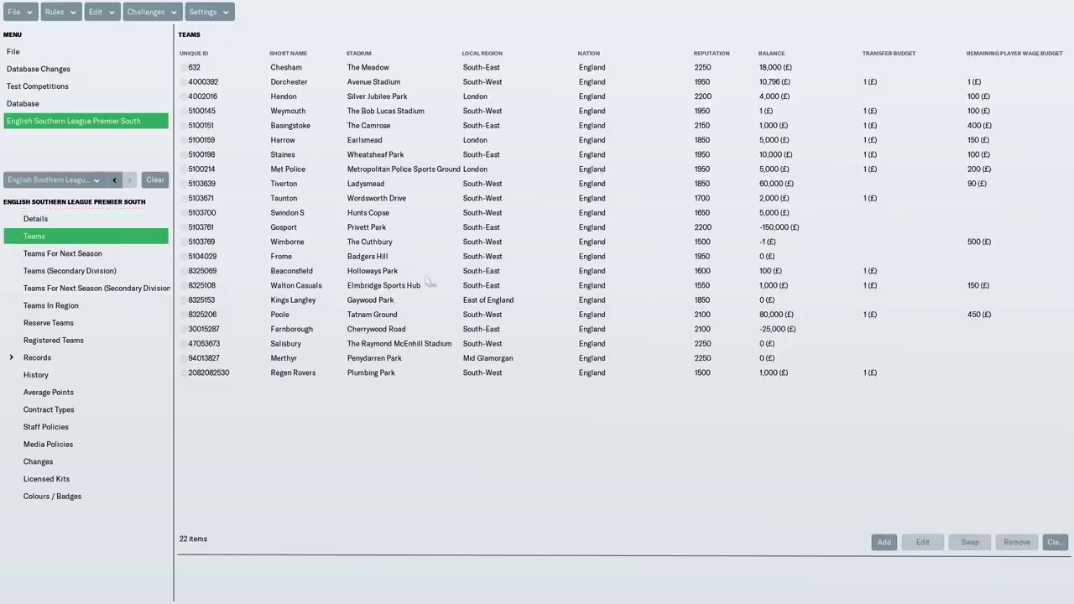
left_click(719, 56)
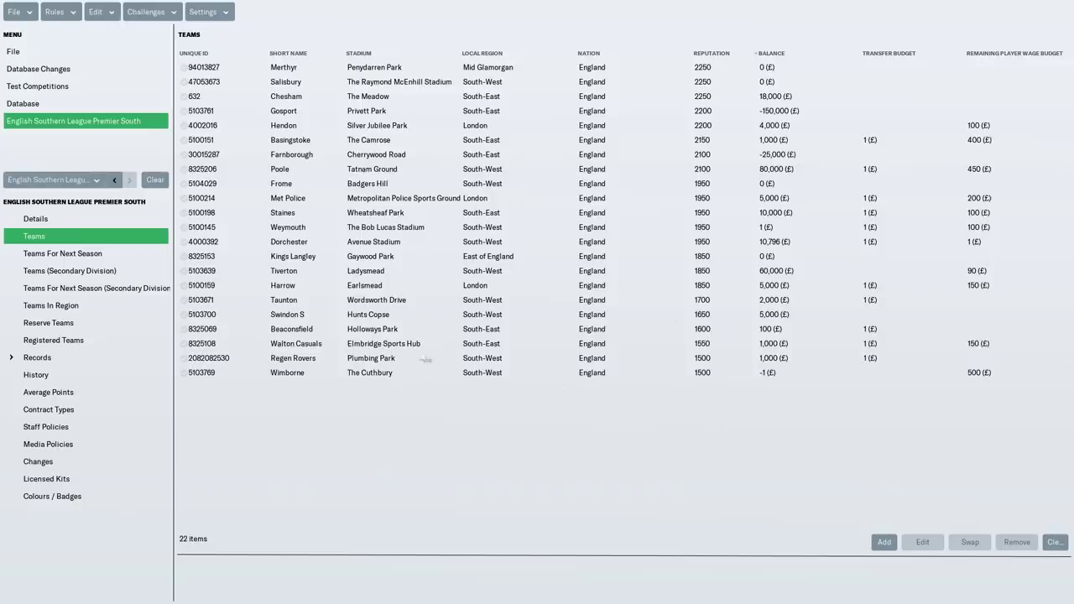
Switch back to the Regen Rovers club record from the recently opened records
left_click(36, 178)
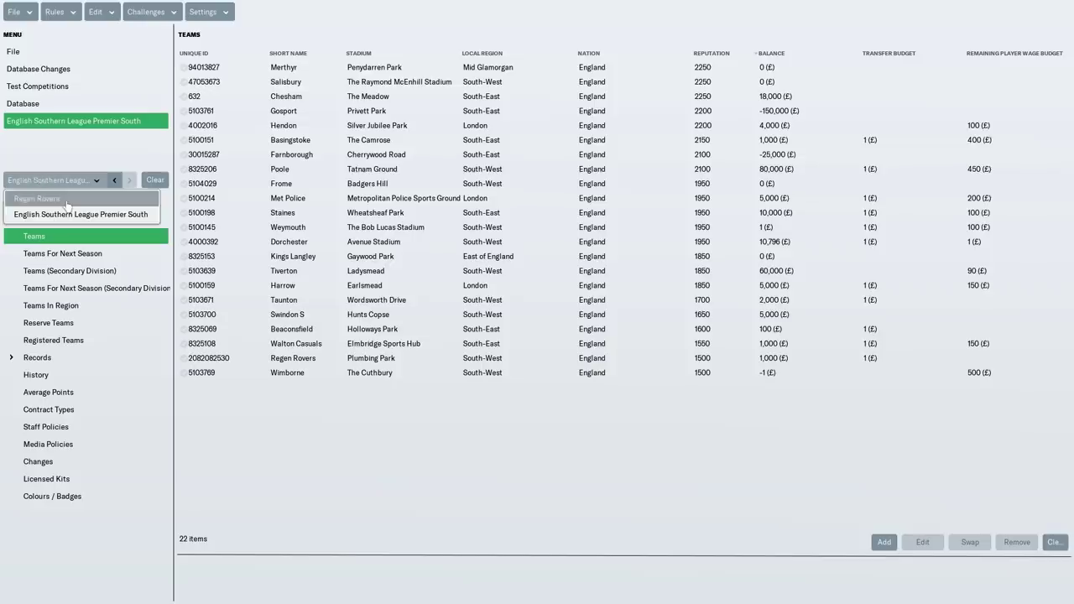
left_click(91, 182)
left_click(91, 182)
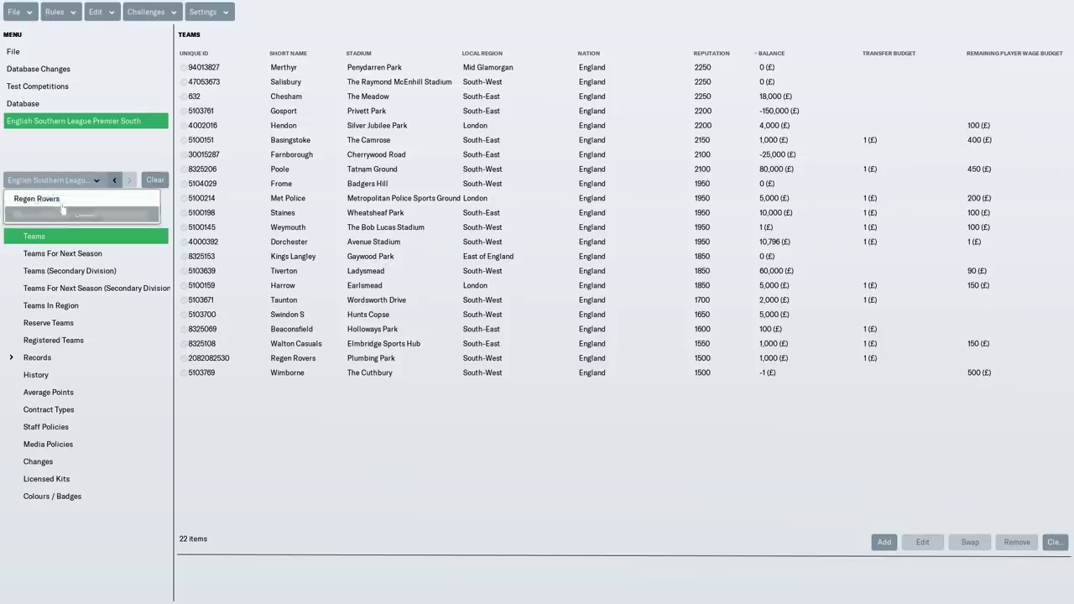
left_click(61, 202)
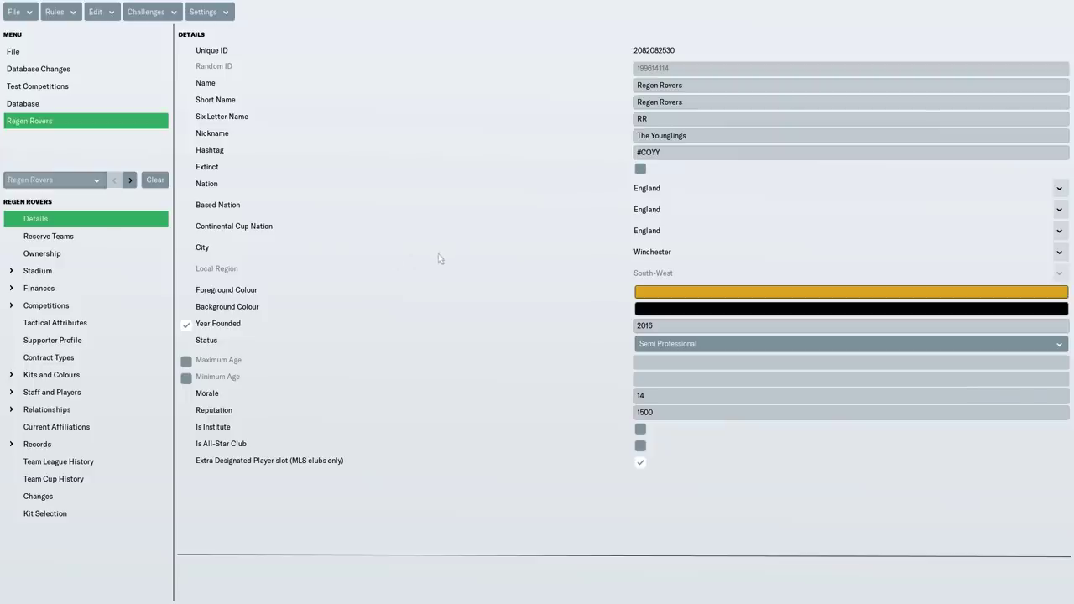
Try adding a reserve team to Regen Rovers, view the available team types, and clear the reserve team list
left_click(92, 237)
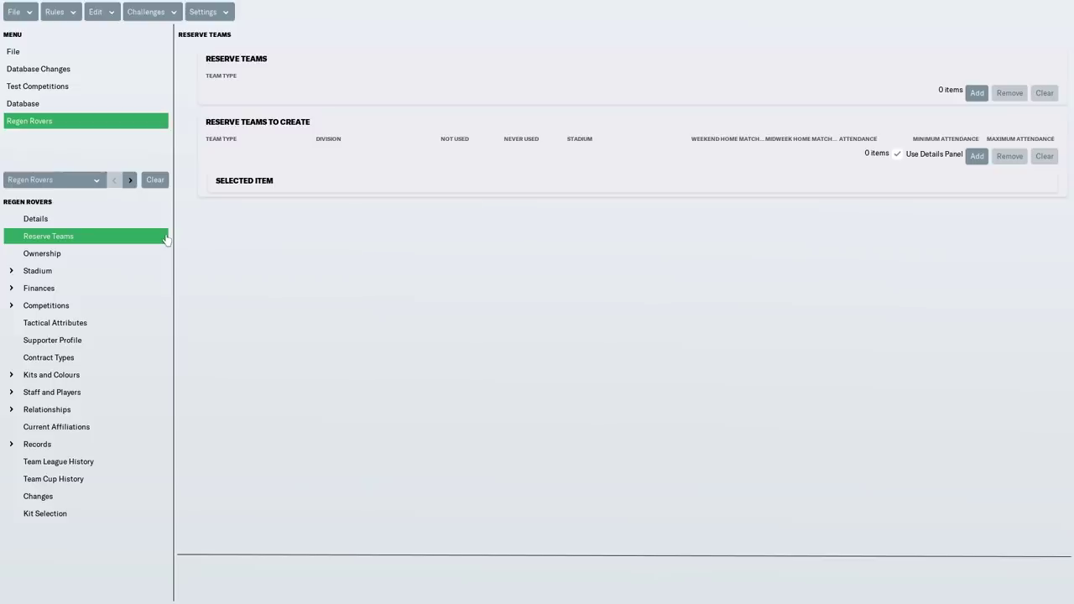
left_click(977, 93)
left_click(534, 92)
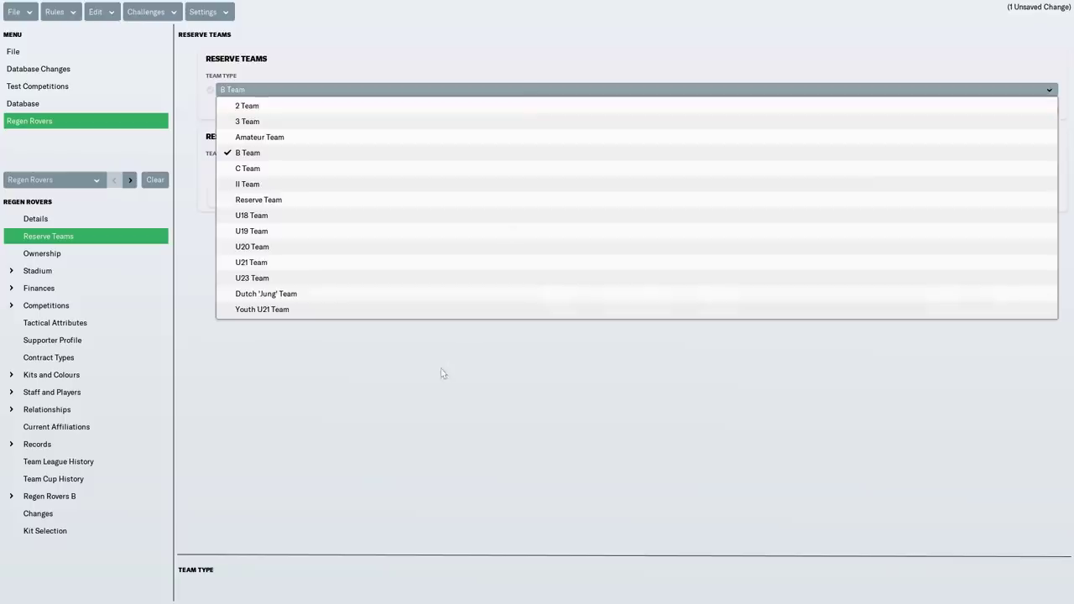
left_click(467, 362)
left_click(1045, 109)
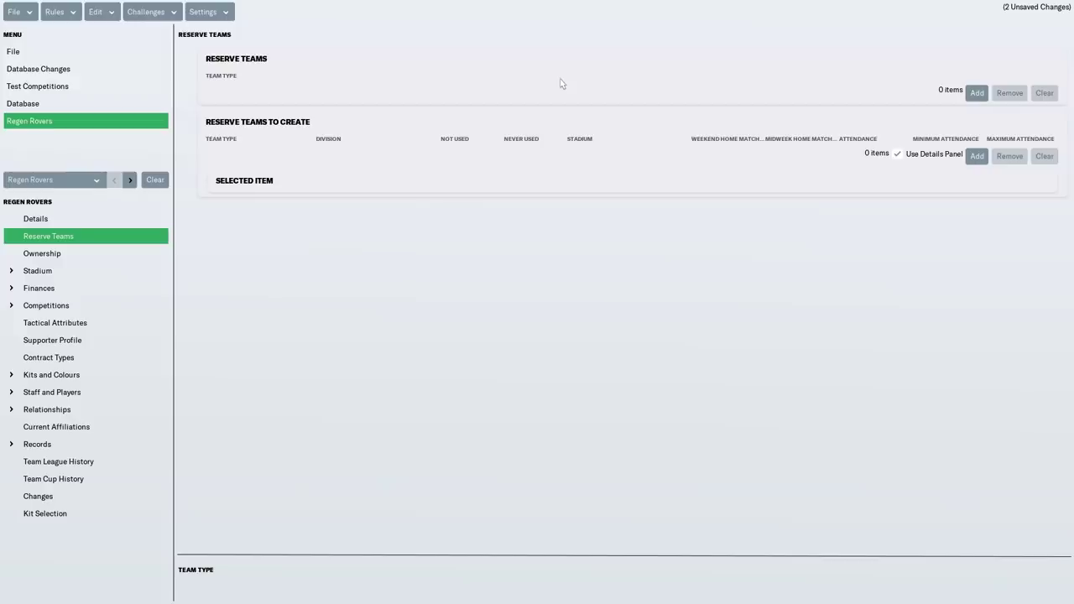
Open Regen Rovers' ownership settings and review the available ownership types and chairman titles
left_click(94, 255)
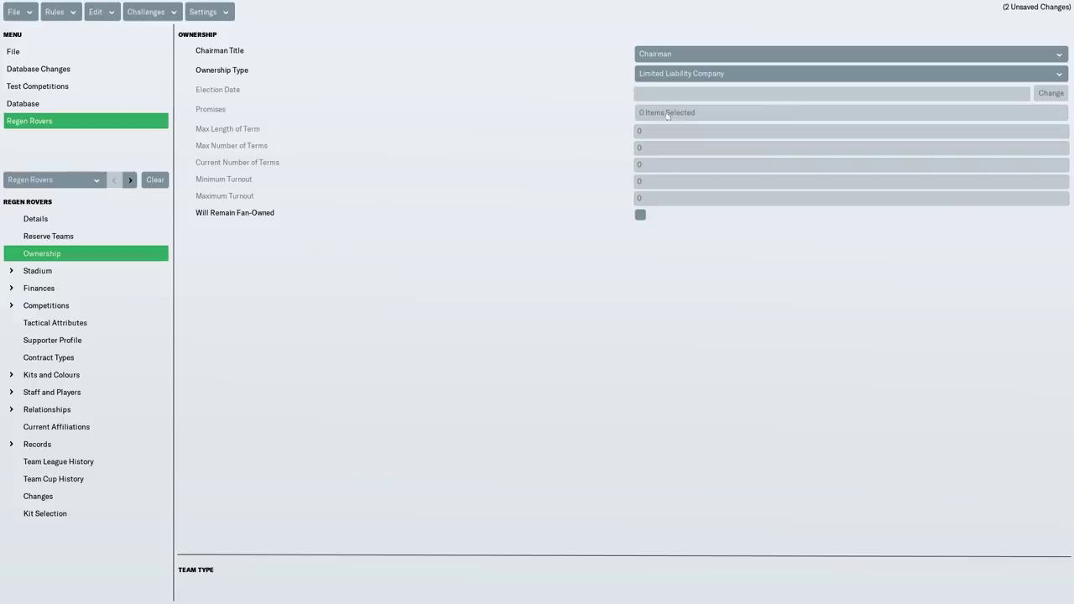
left_click(707, 81)
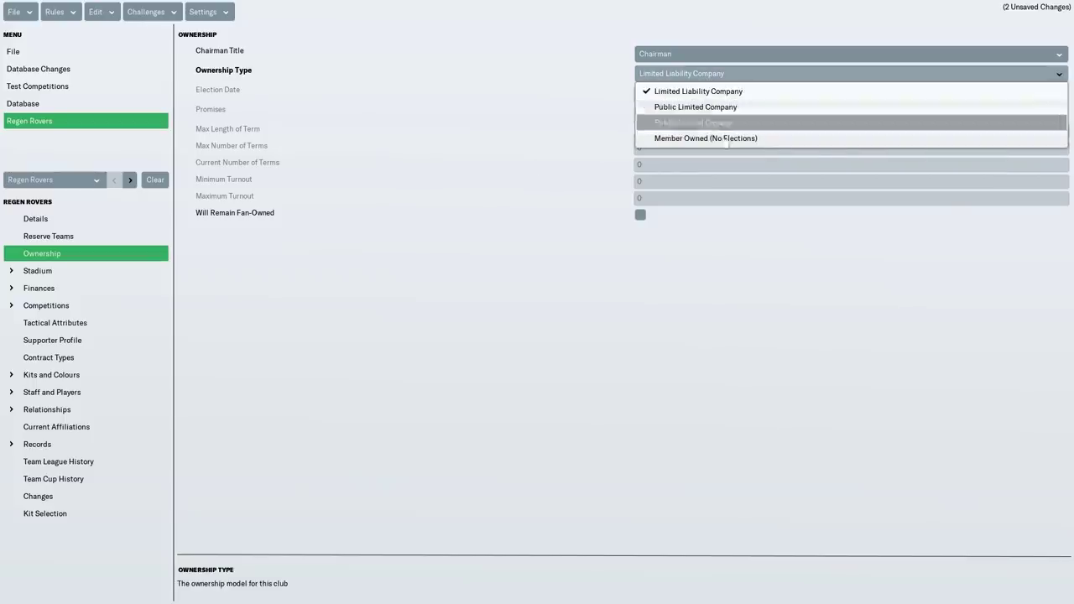
left_click(761, 257)
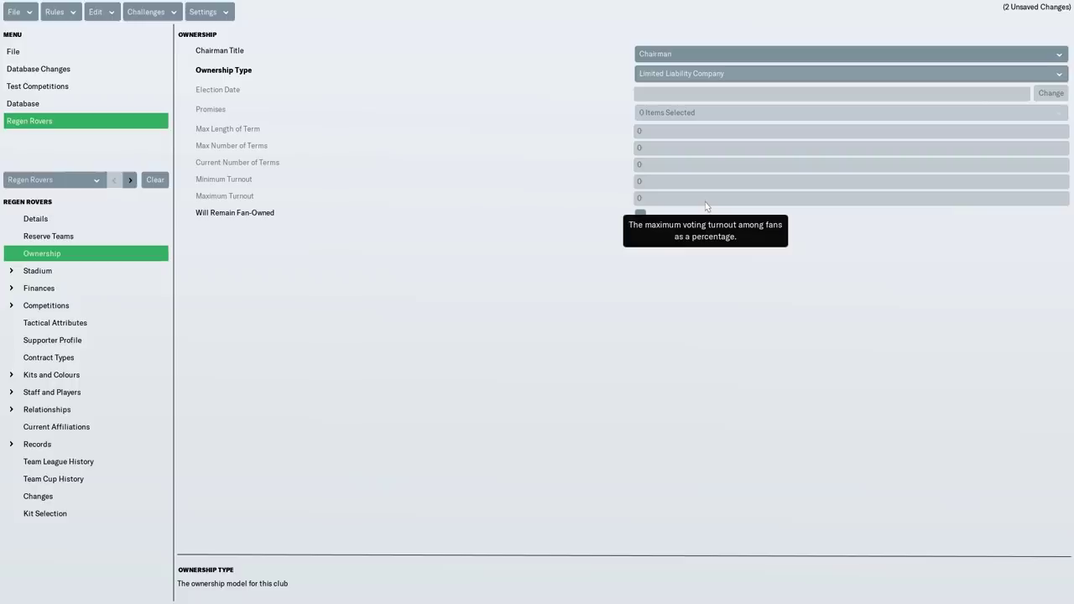
left_click(699, 55)
left_click(728, 73)
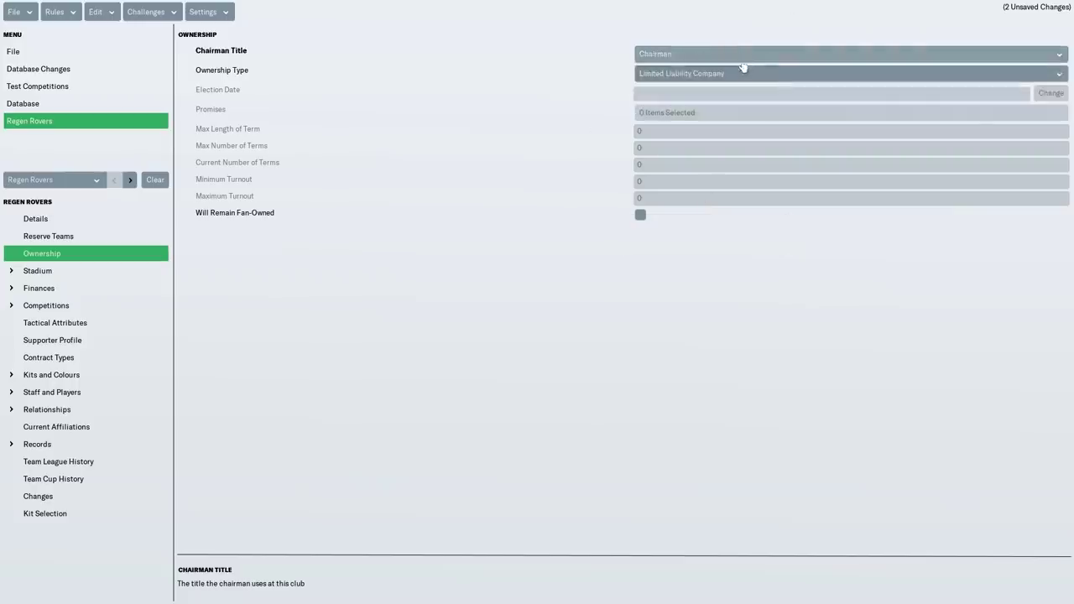
left_click(731, 76)
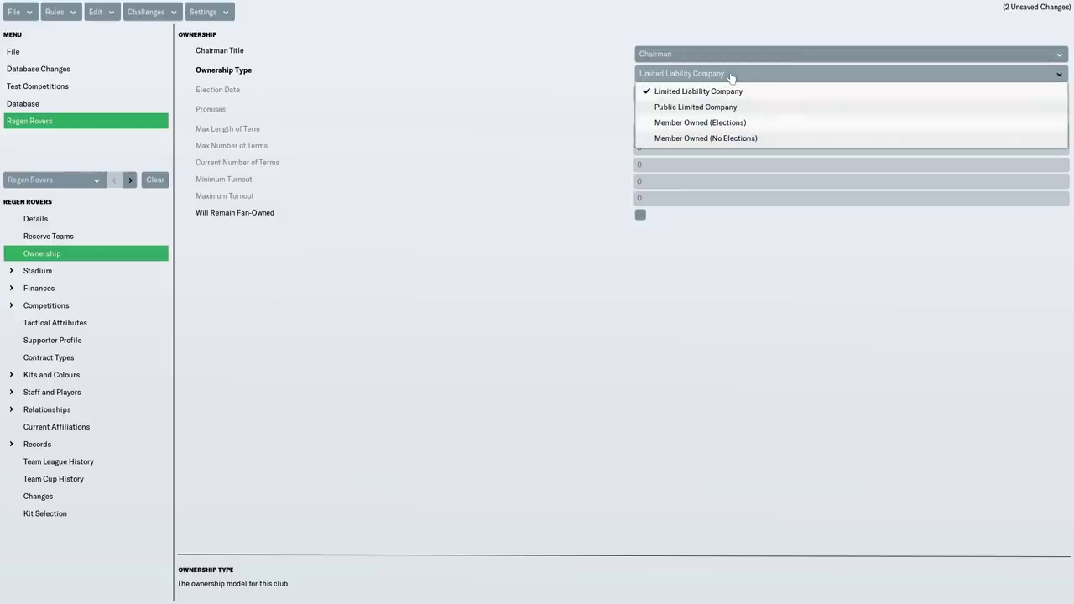
left_click(731, 76)
left_click(731, 77)
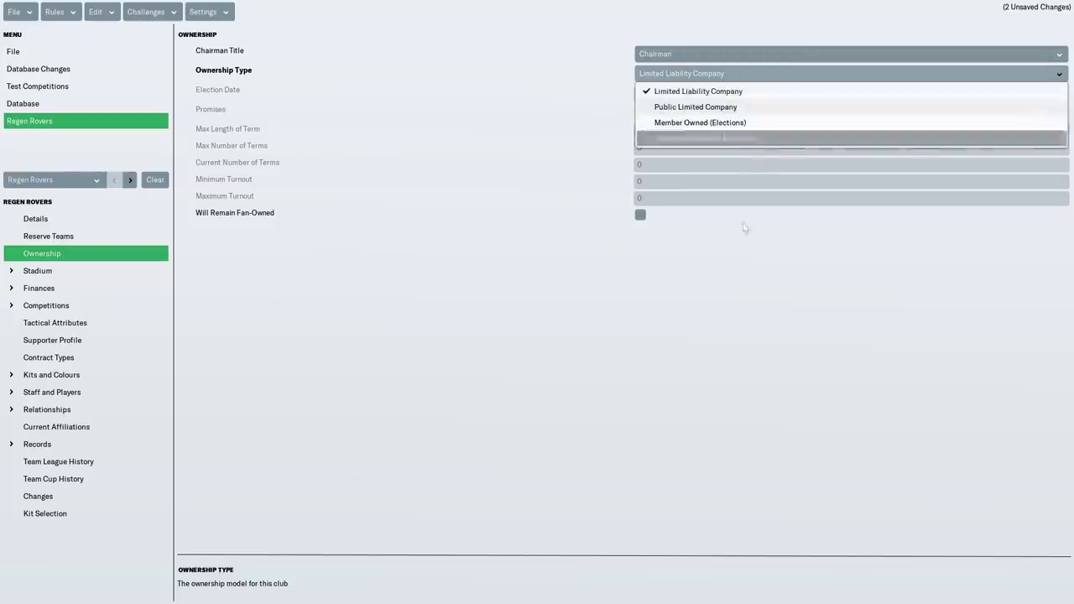
left_click(520, 350)
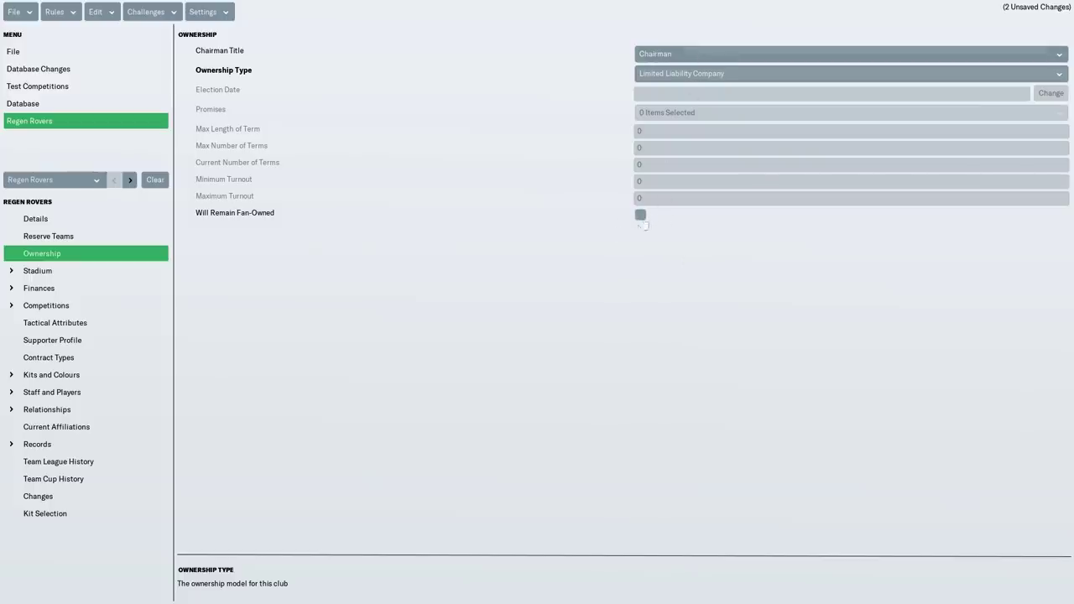
View the club's general stadium settings and add a new stadium record to the database
left_click(33, 271)
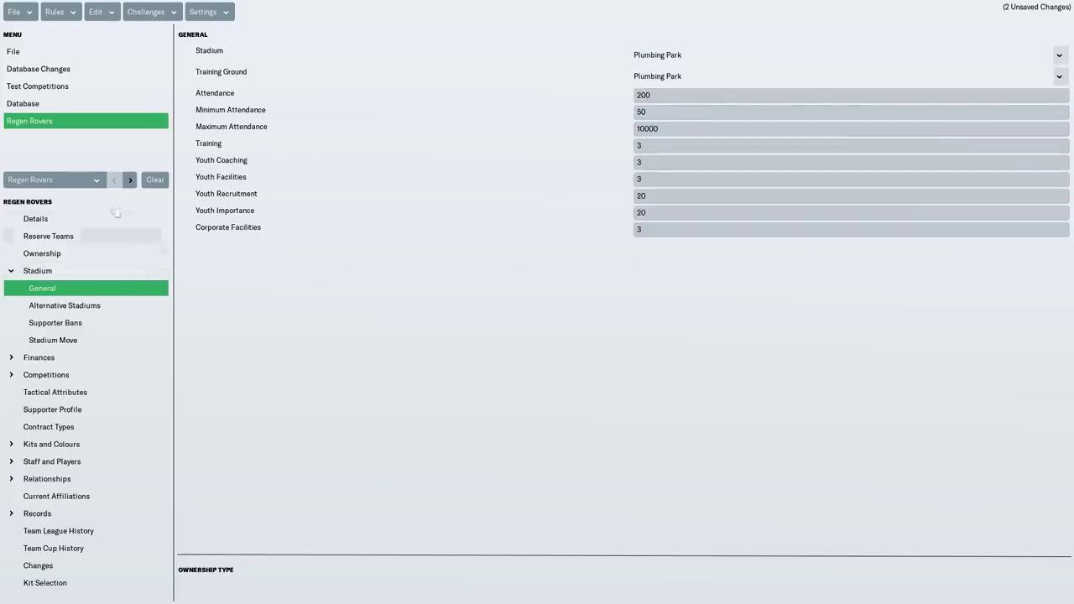
left_click(44, 108)
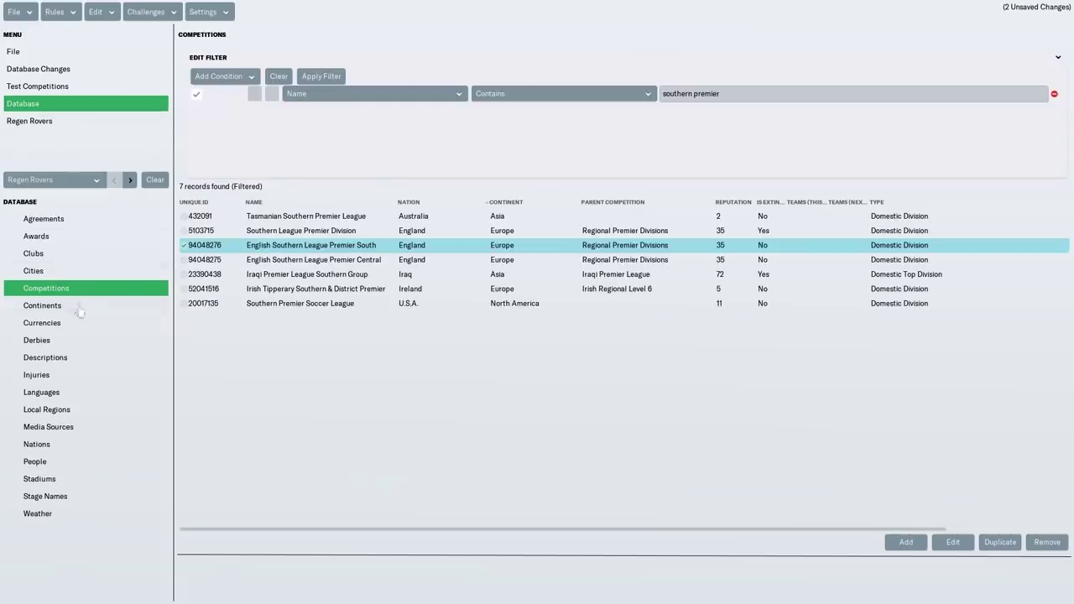
left_click(74, 483)
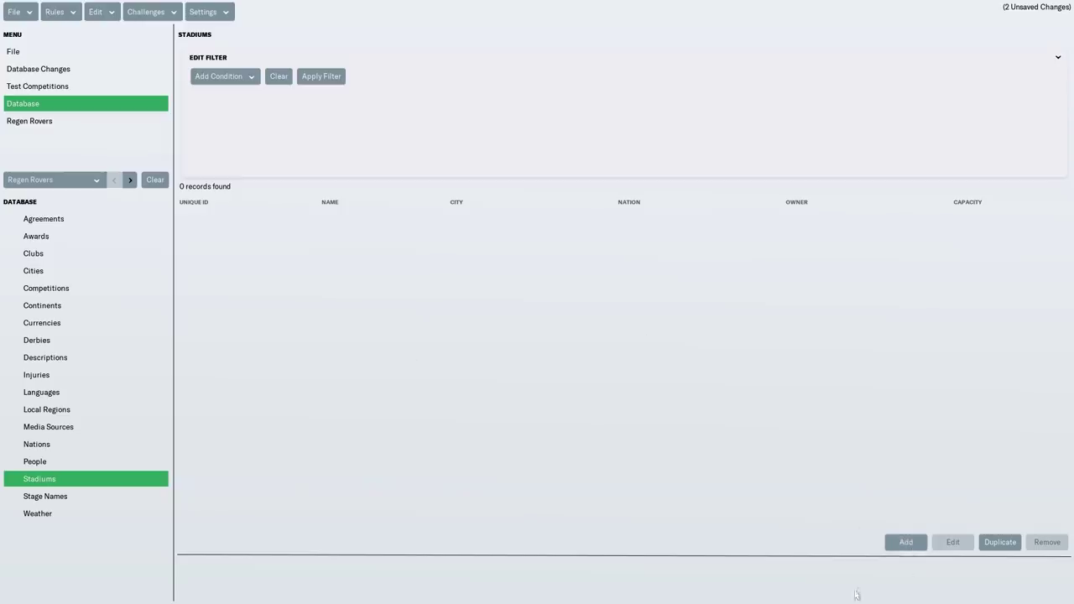
left_click(904, 543)
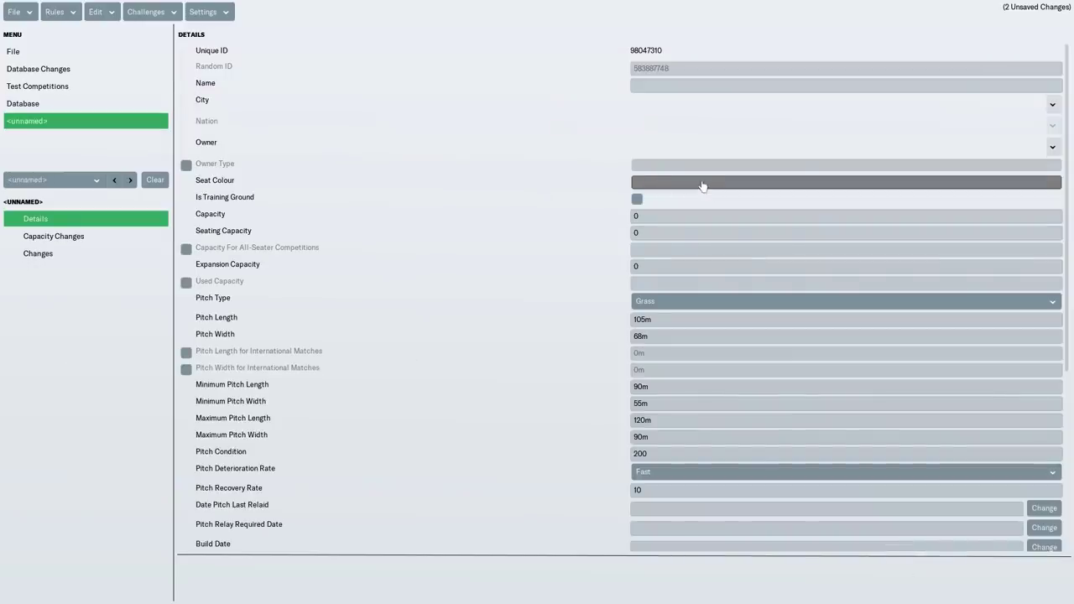
Examine the new stadium's detail fields, including the city and owner selectors and the available pitch types
left_click(1053, 105)
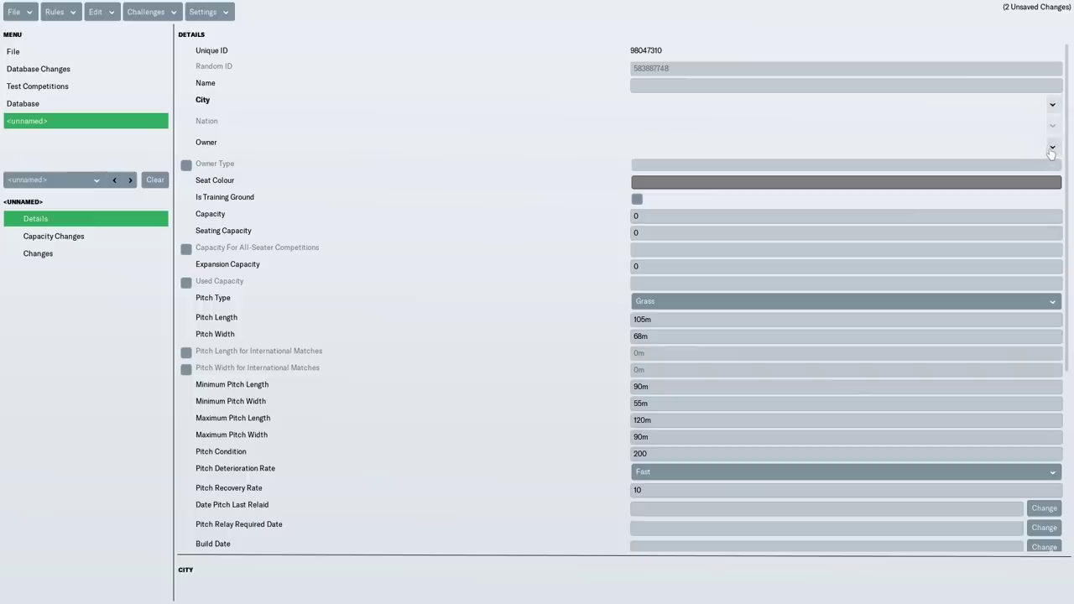
left_click(1053, 148)
scroll(602, 257, "down", 3)
scroll(722, 294, "up", 3)
left_click(643, 302)
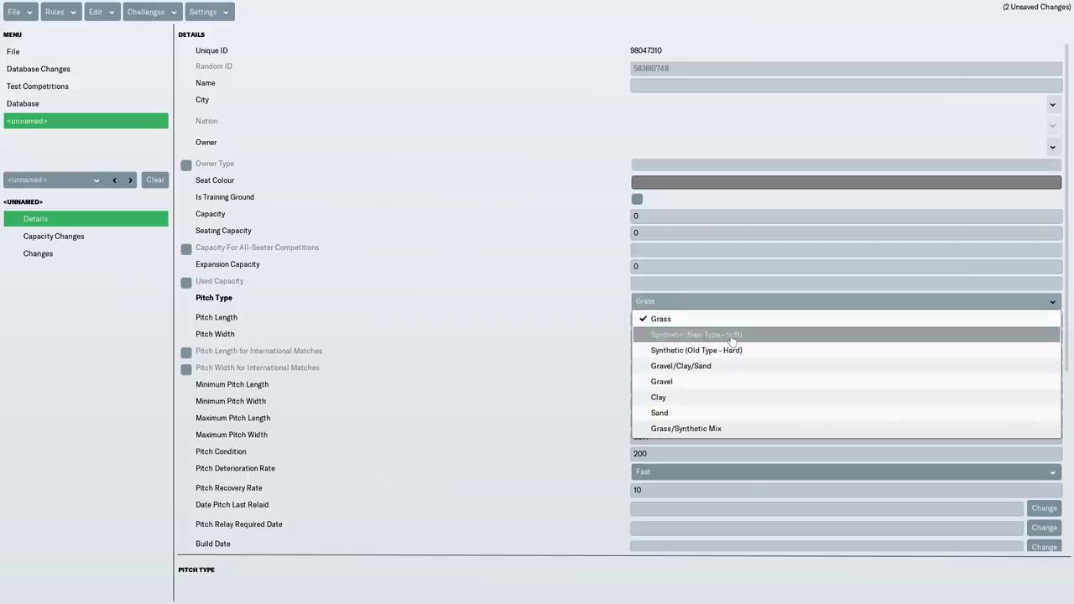
left_click(691, 306)
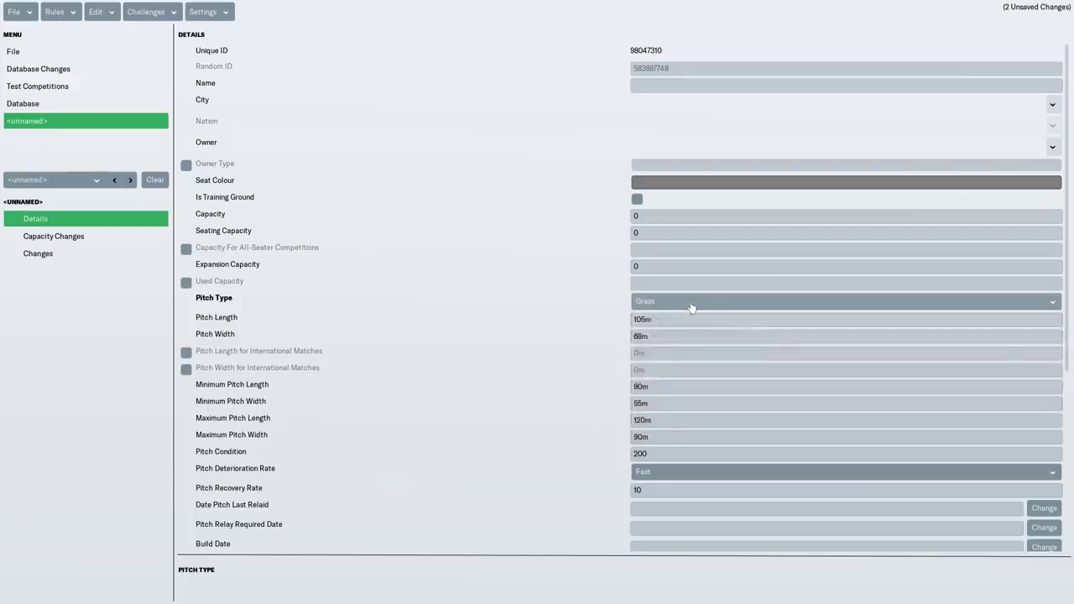
left_click(691, 305)
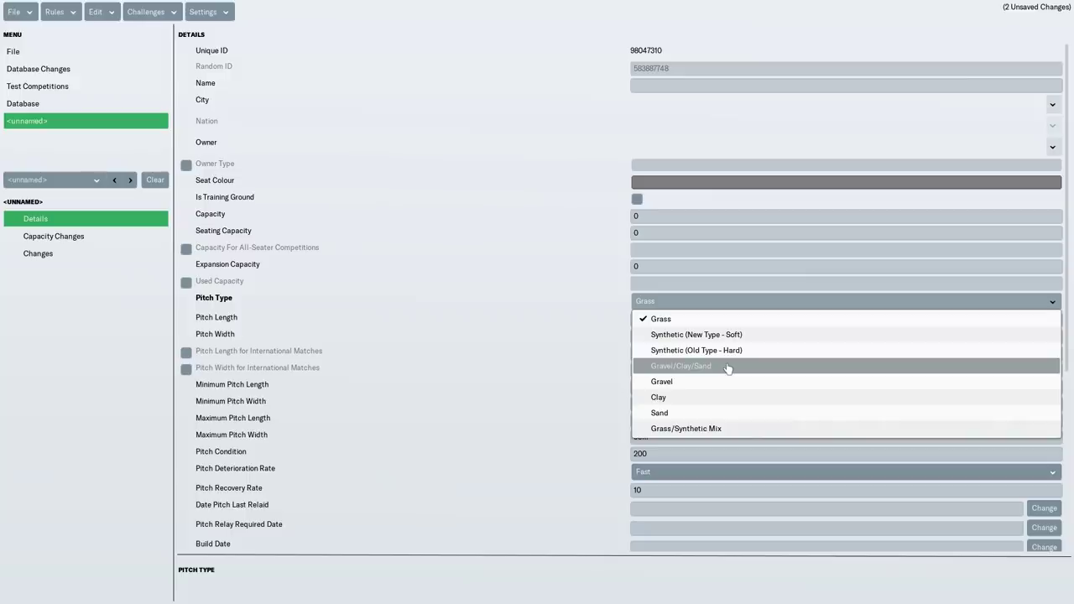
Switch back to the Regen Rovers record and inspect its stadium selector and youth recruitment setting
left_click(50, 180)
type("Regen")
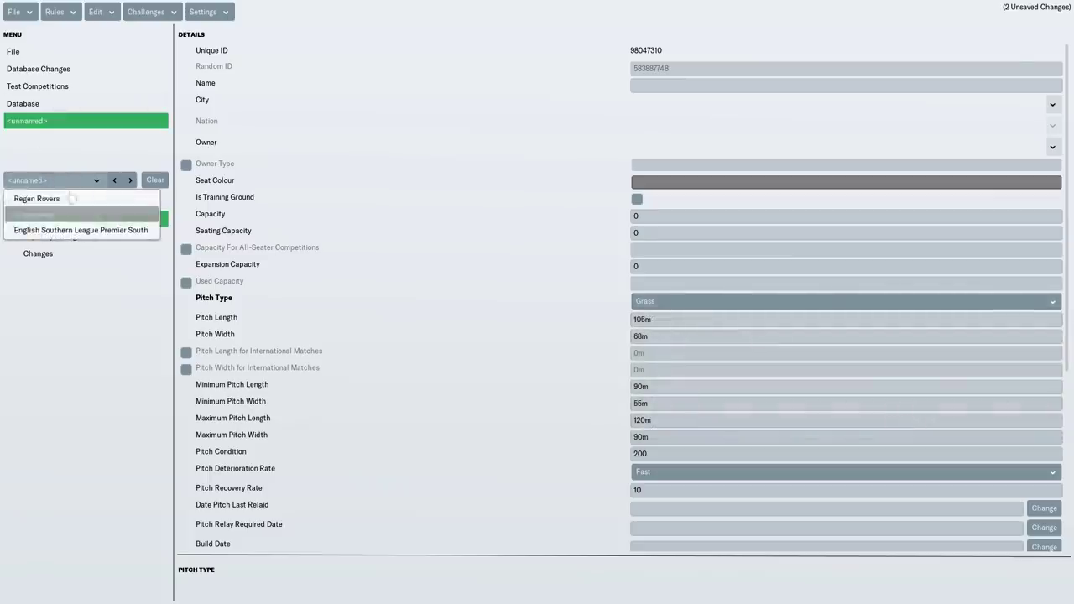
key("Return")
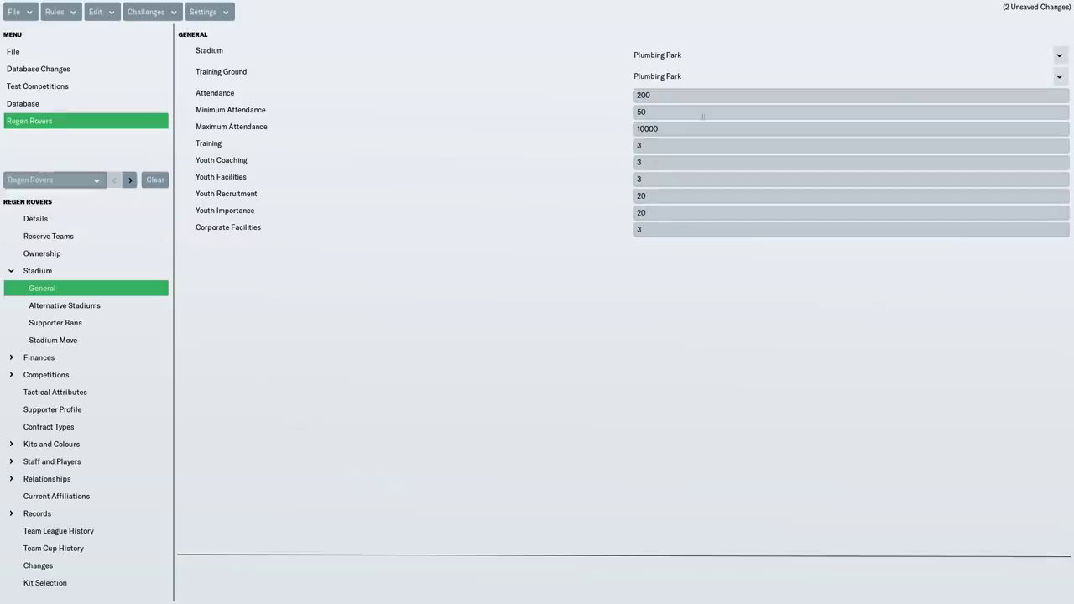
left_click(1060, 57)
left_click(1060, 57)
left_click(1011, 66)
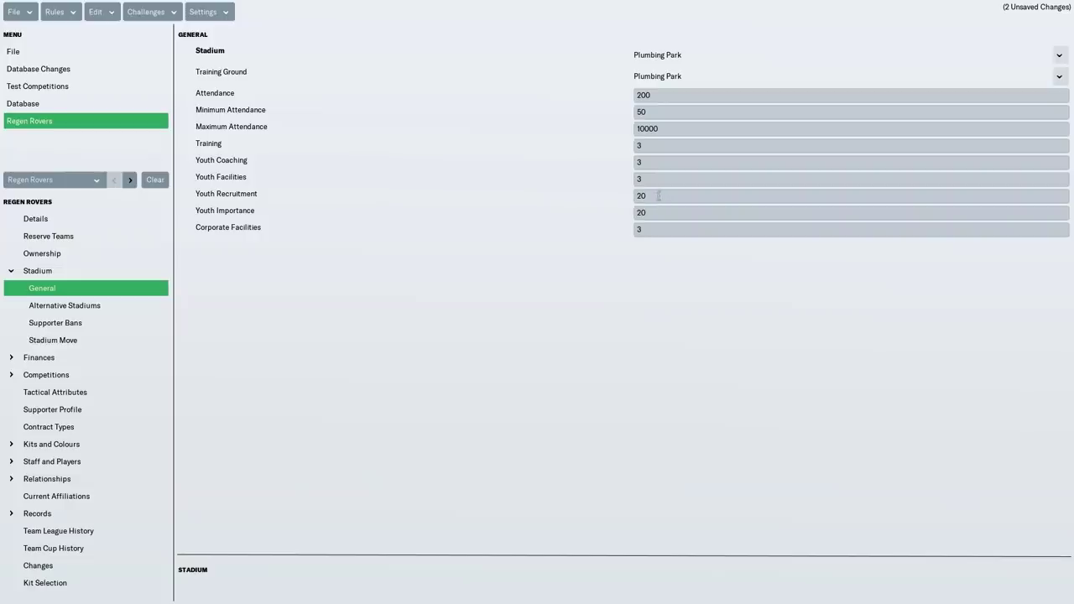
left_click(659, 195)
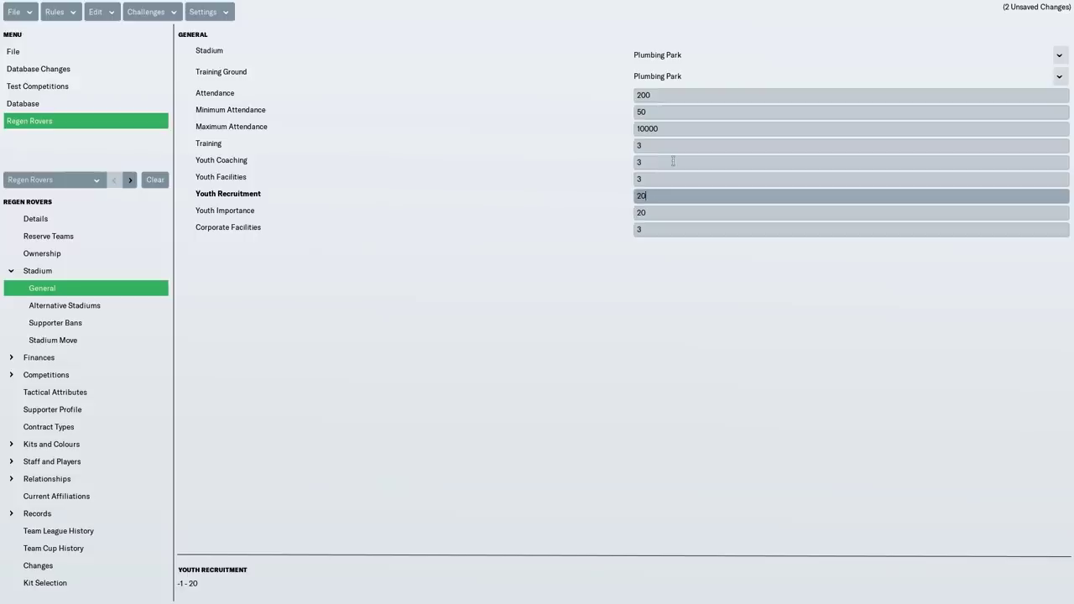
View Regen Rovers' general finances and open the club's general competition settings
left_click(122, 359)
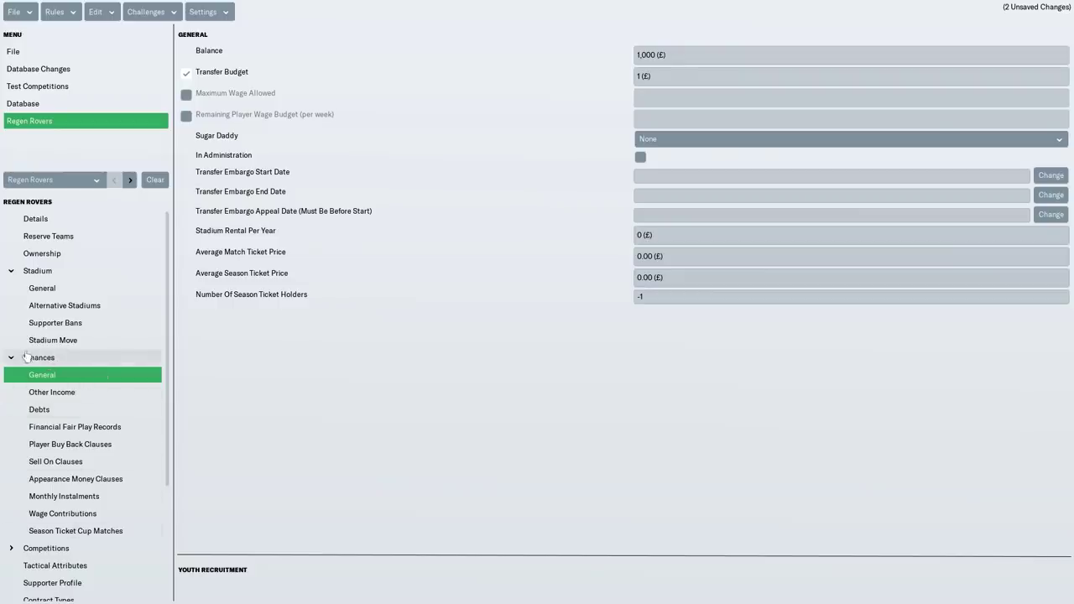
left_click(25, 357)
left_click(42, 392)
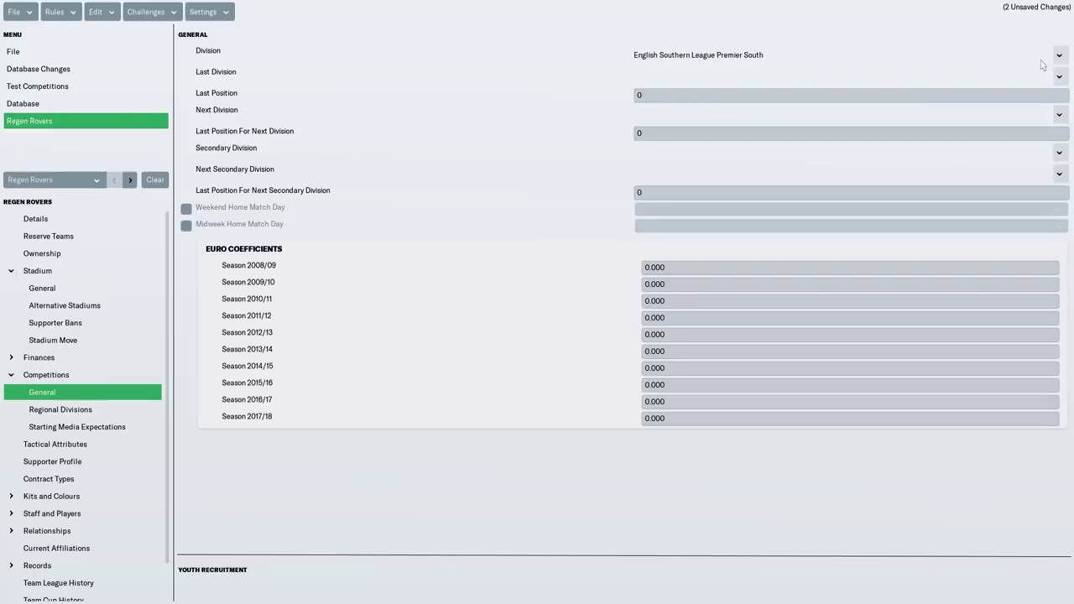
Switch to Steam and open the League & Data Updates category in the Football Manager 2019 Workshop
key("alt+Tab")
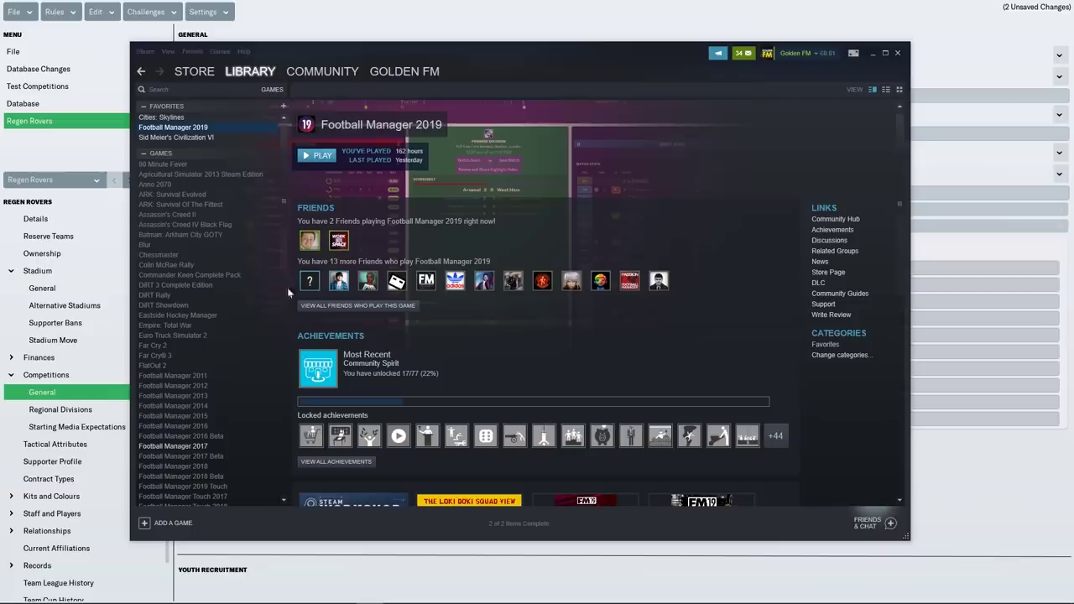
scroll(393, 285, "down", 3)
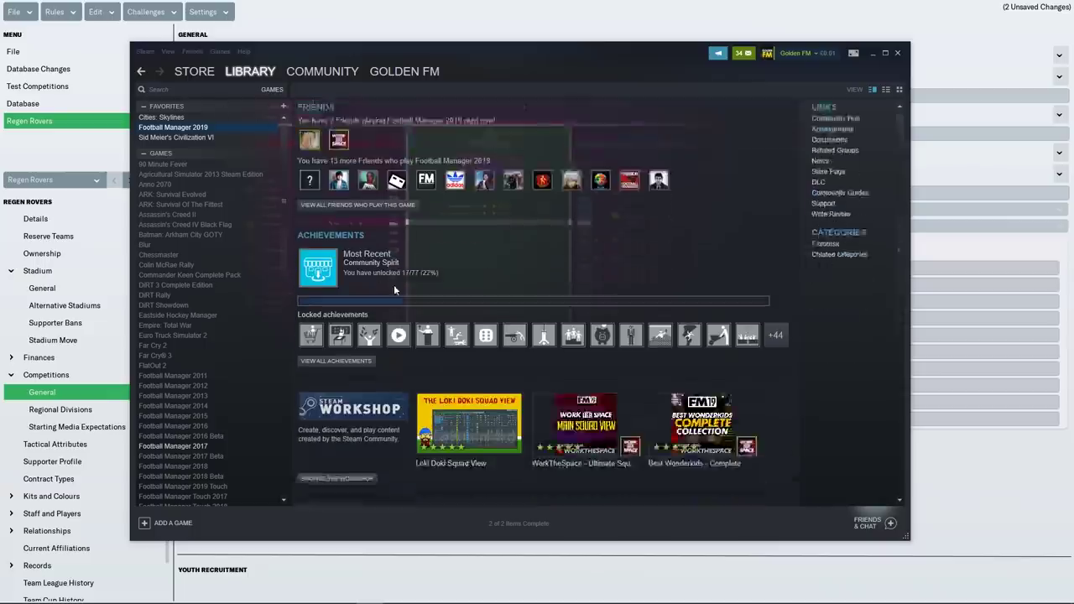
left_click(358, 403)
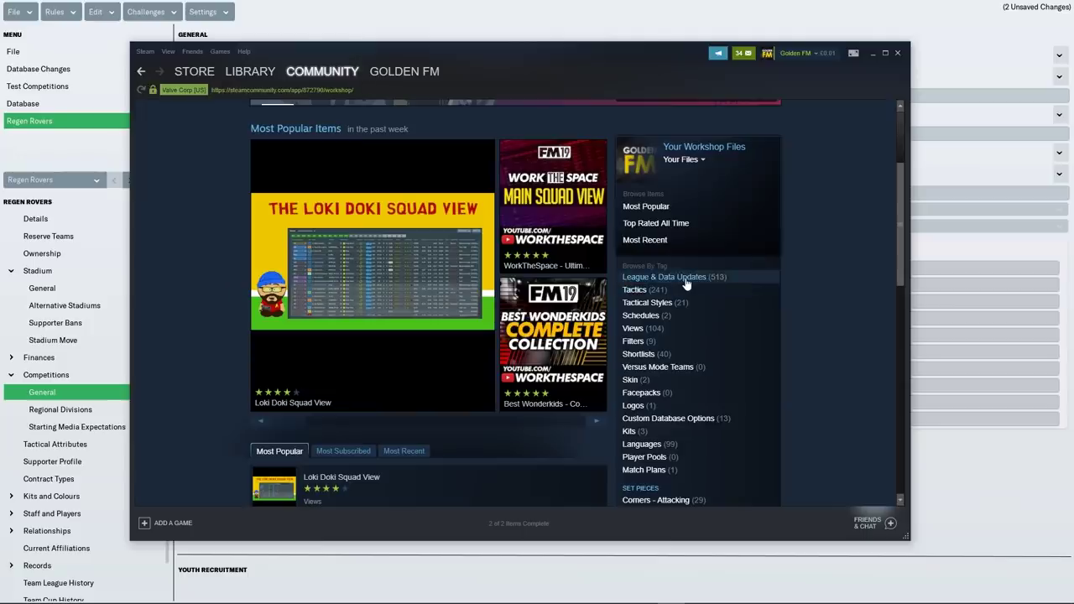
left_click(687, 286)
Browse the Workshop's League & Data Updates items for databases that add lower English league levels
scroll(549, 361, "down", 3)
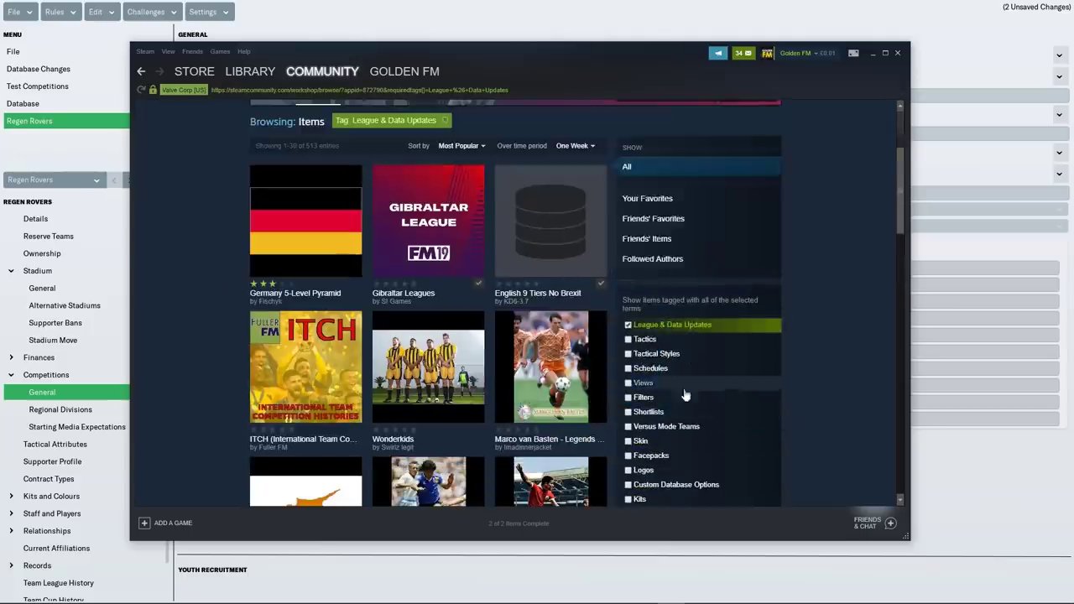
mouse_move(573, 242)
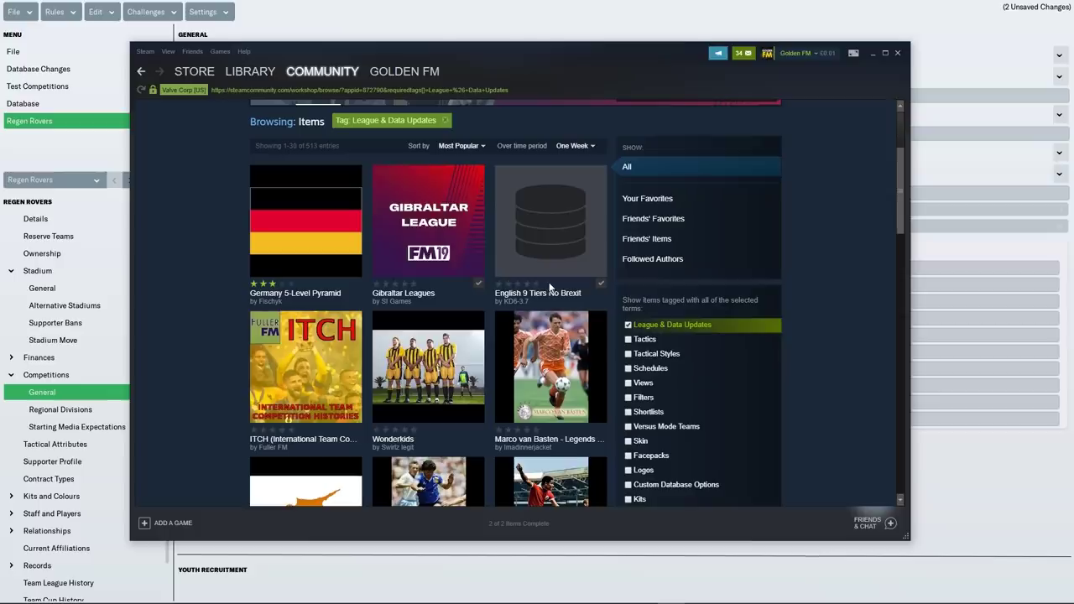
scroll(574, 290, "down", 10)
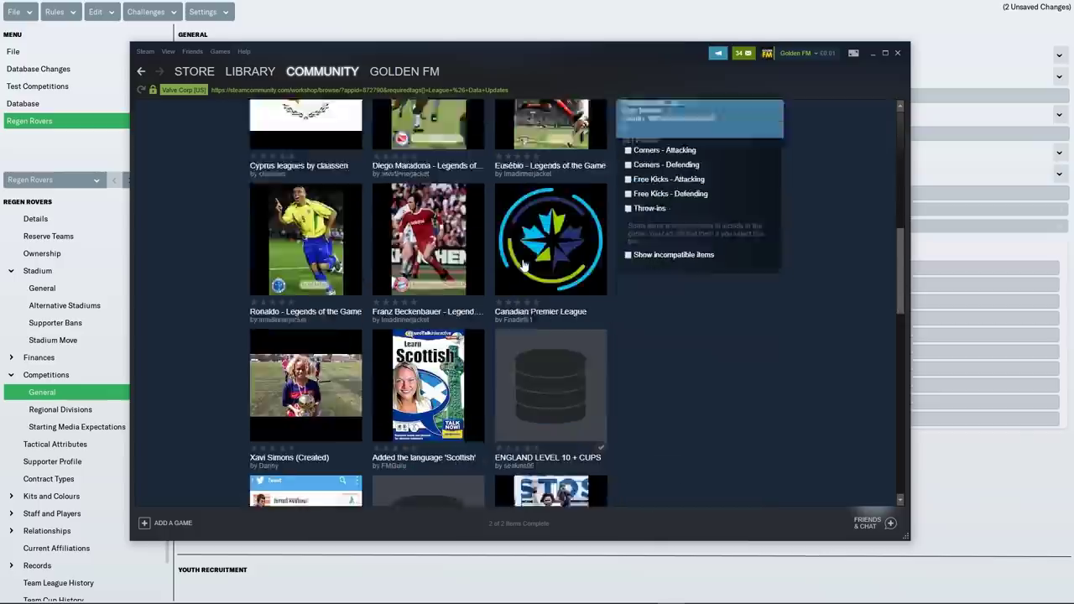
mouse_move(586, 260)
scroll(585, 260, "up", 2)
scroll(585, 256, "down", 5)
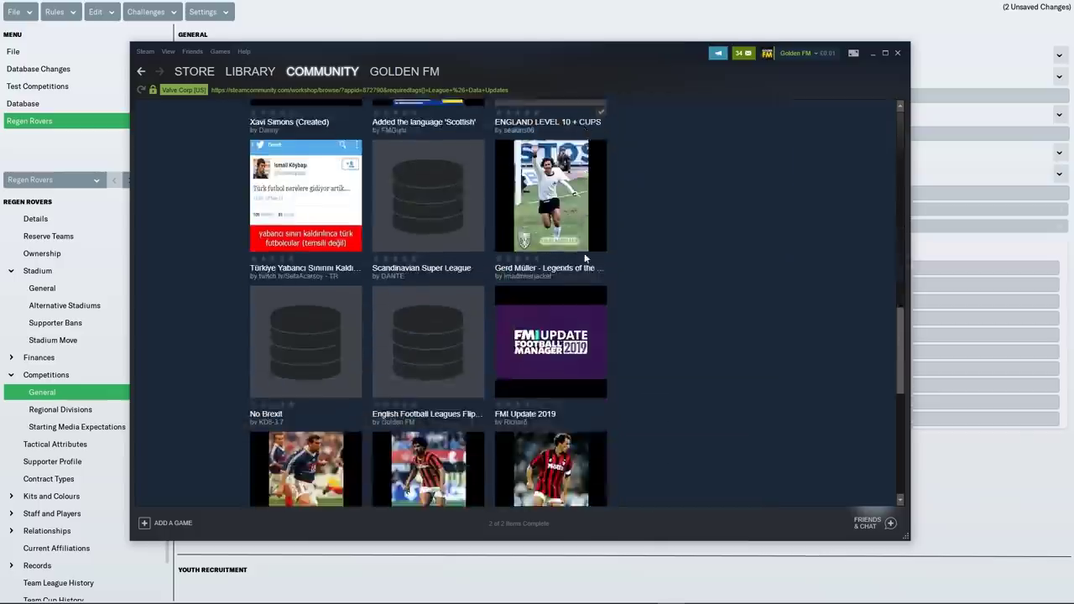
scroll(653, 277, "up", 15)
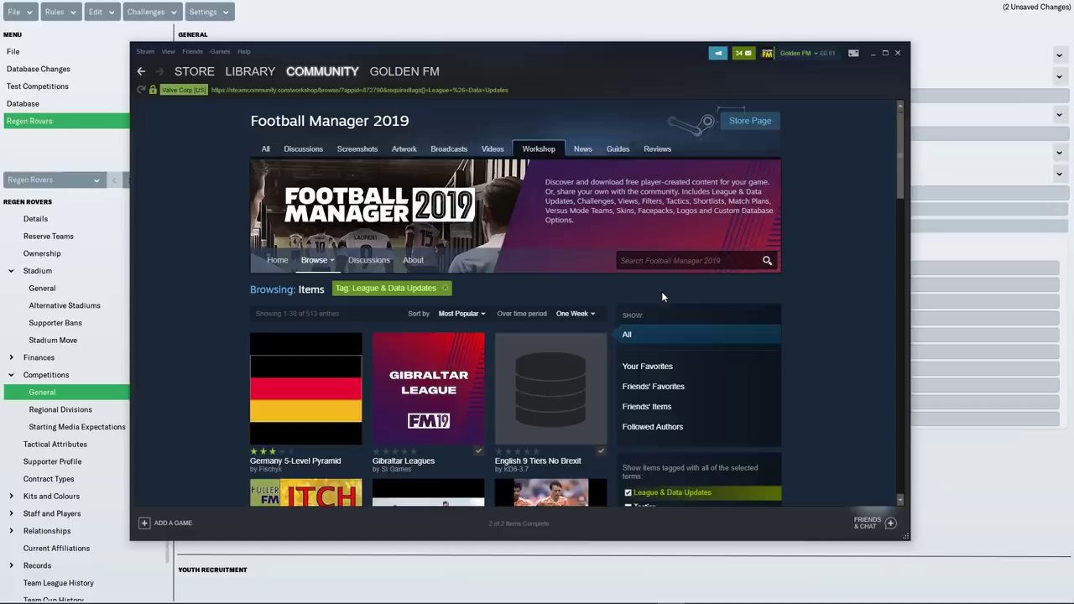
scroll(588, 386, "down", 1)
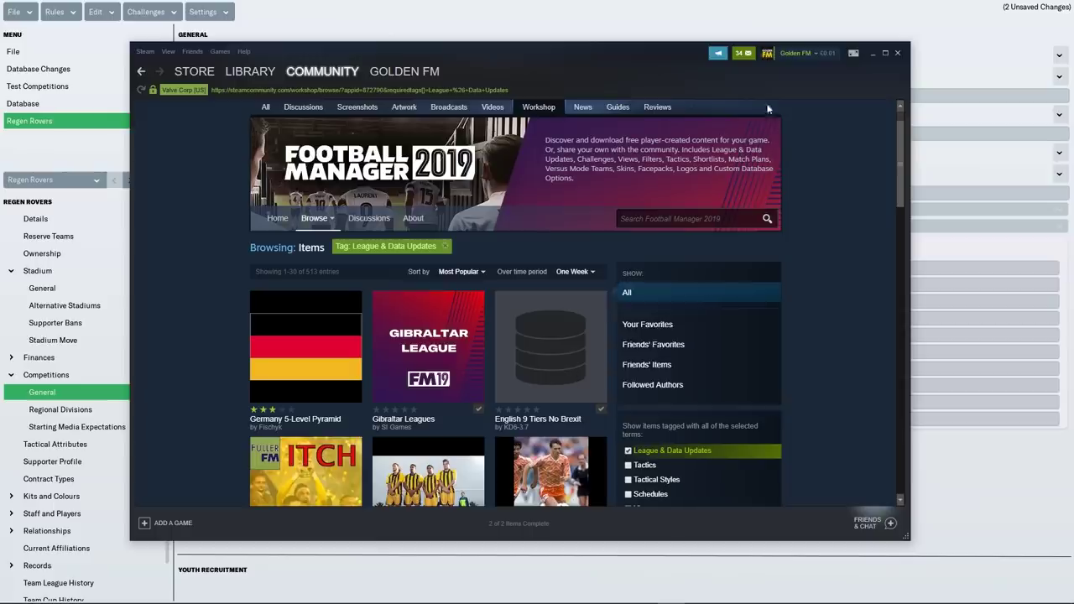
Show Football Manager 2019's Workshop section in the Steam library and return to the editor
left_click(872, 53)
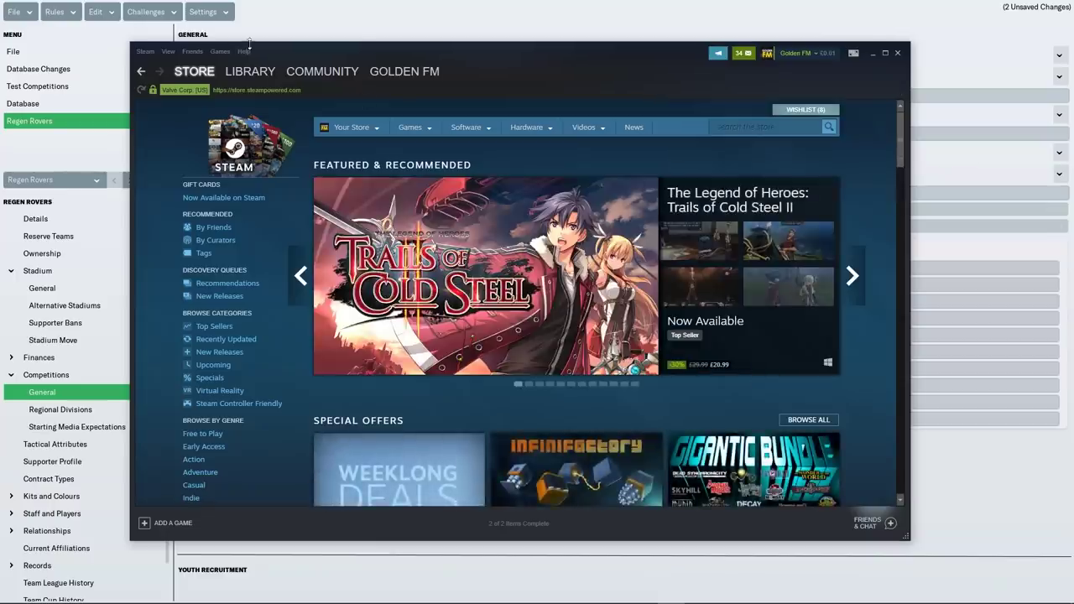
left_click(250, 71)
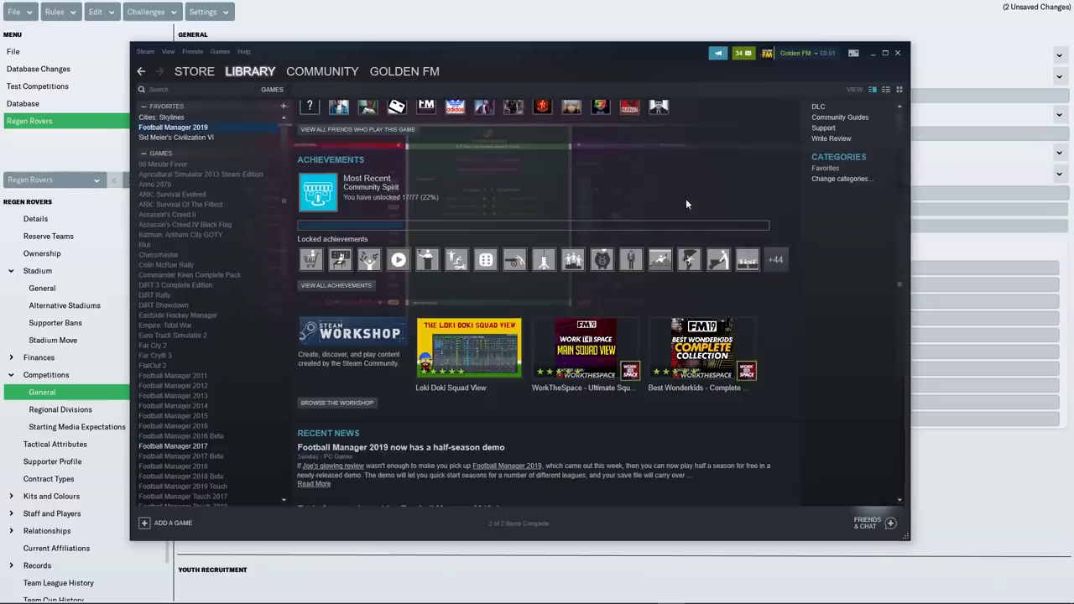
left_click(873, 56)
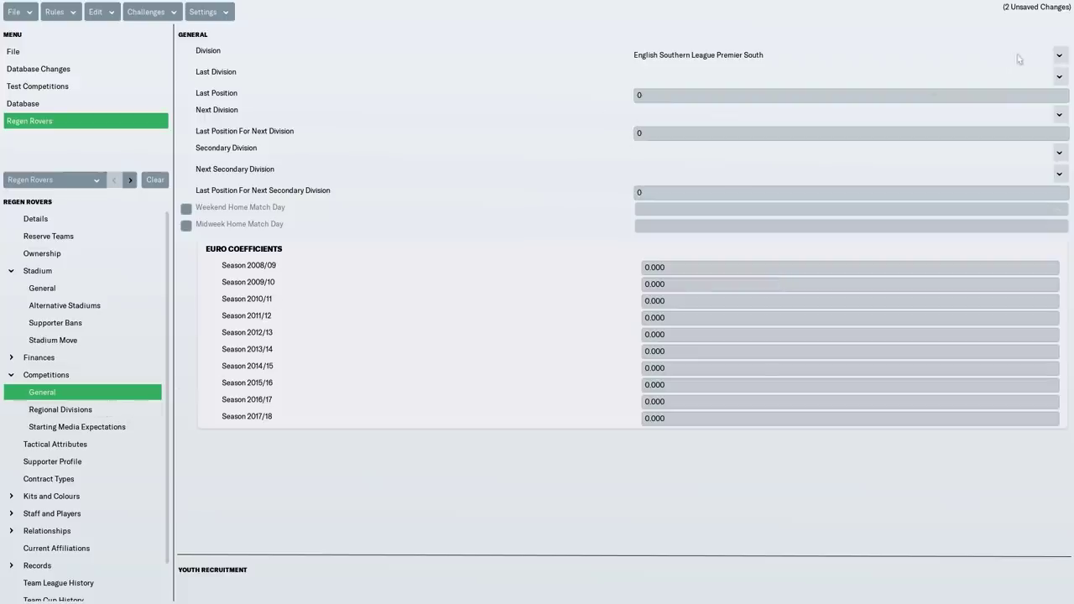
Check the club's division selector and open its regional divisions list
left_click(1059, 55)
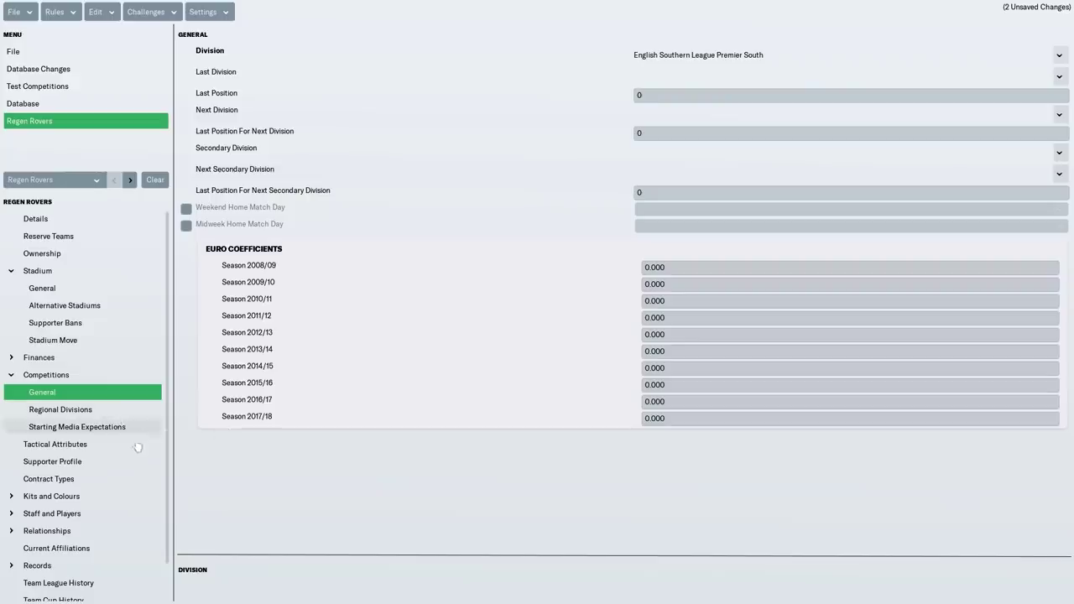
left_click(88, 416)
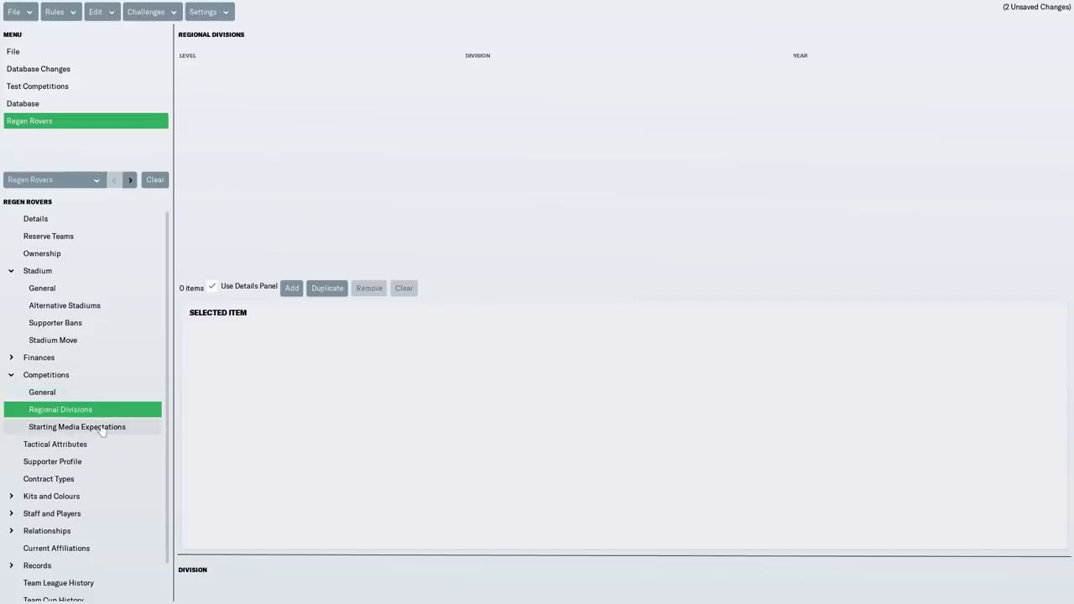
Review the club's starting media expectations, tactical attributes and supporter profile, including the Temperament and Expectations values
left_click(109, 427)
left_click(97, 445)
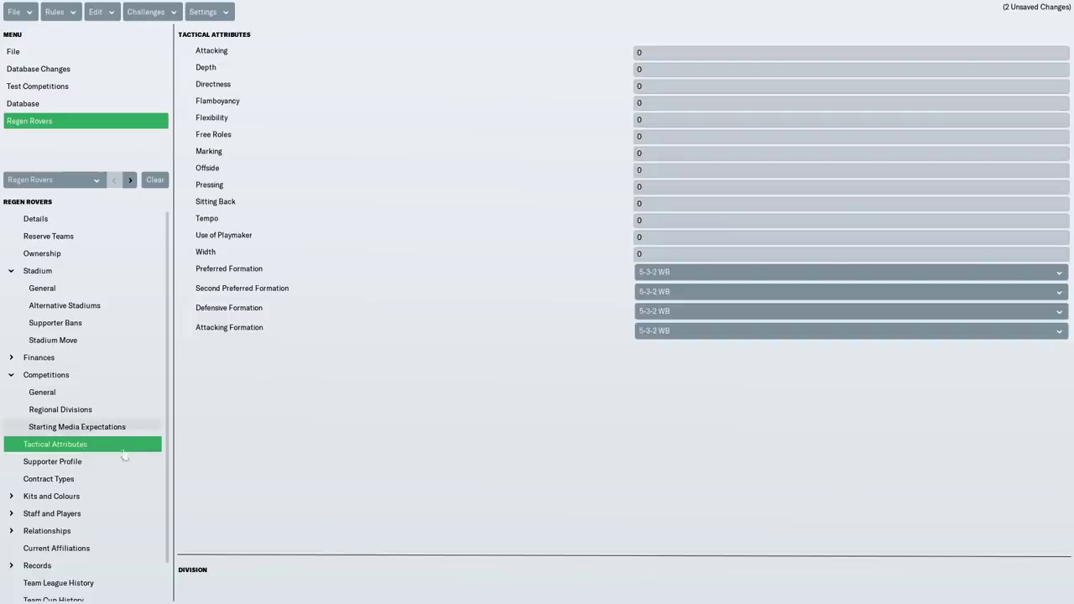
scroll(126, 445, "down", 1)
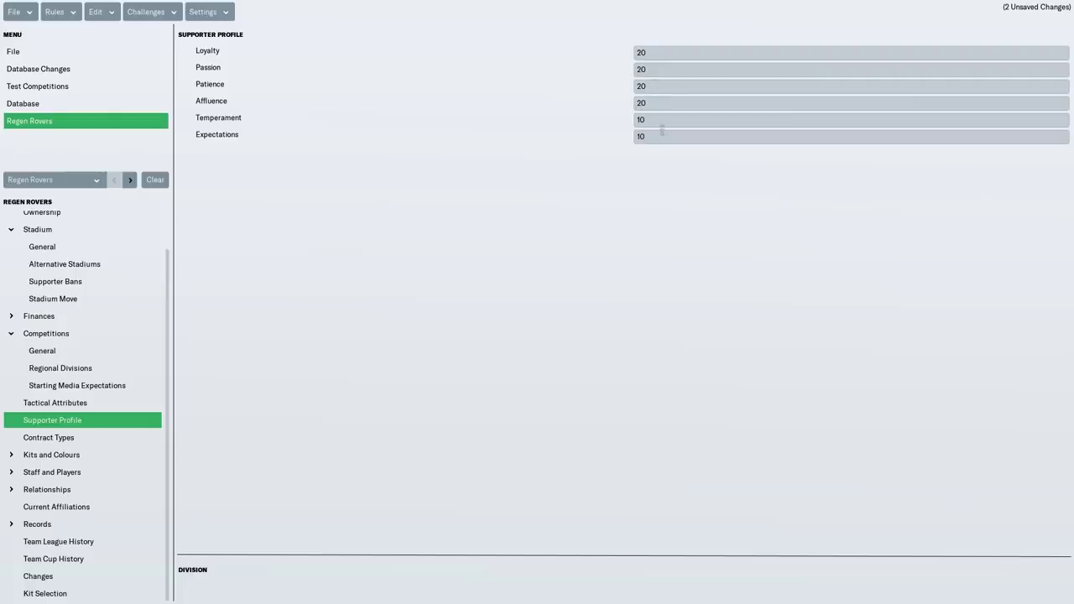
left_click(654, 119)
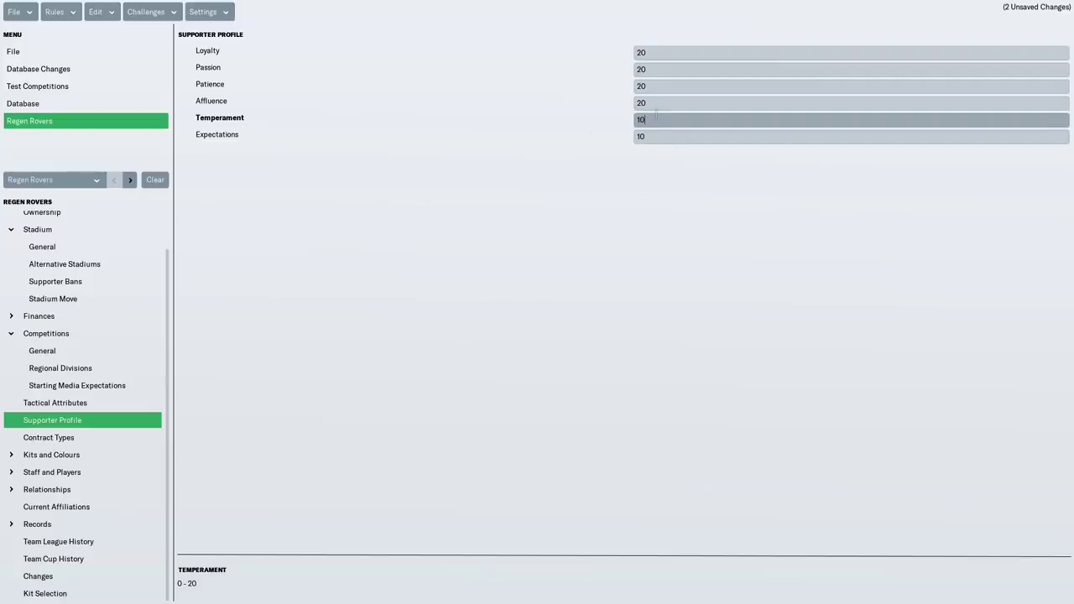
left_click(658, 137)
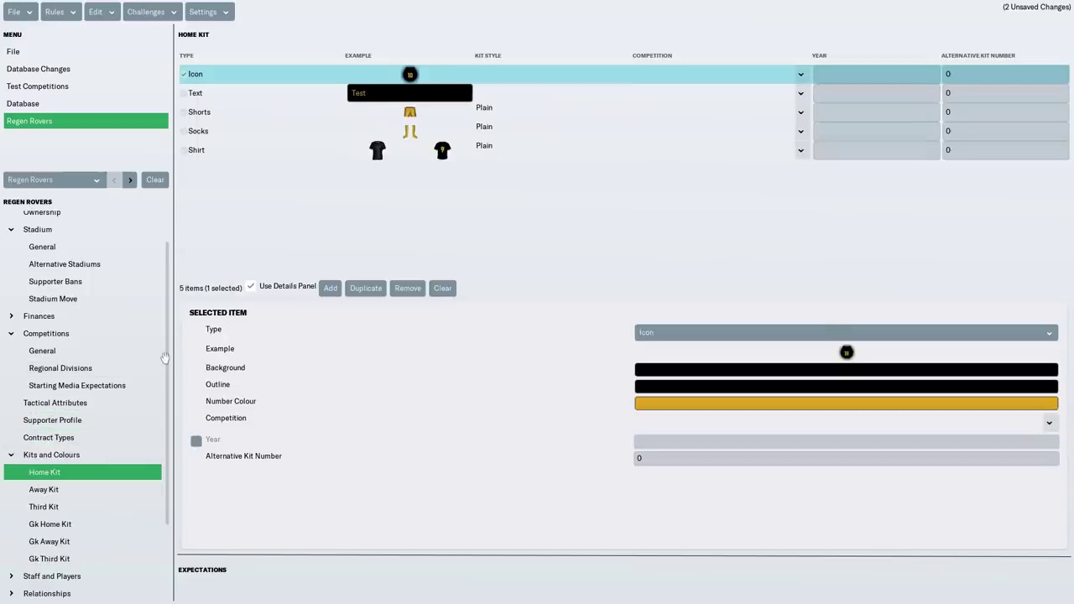
Show the club's home kit and inspect its shorts, socks and shirt styles and colours
scroll(166, 359, "down", 3)
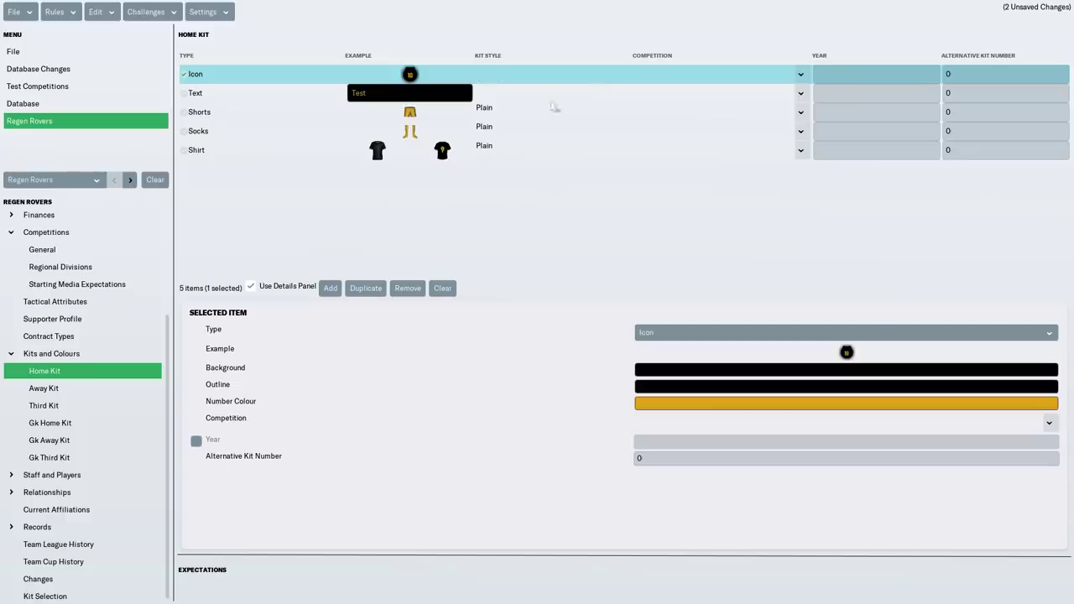
left_click(508, 114)
left_click(522, 132)
left_click(522, 152)
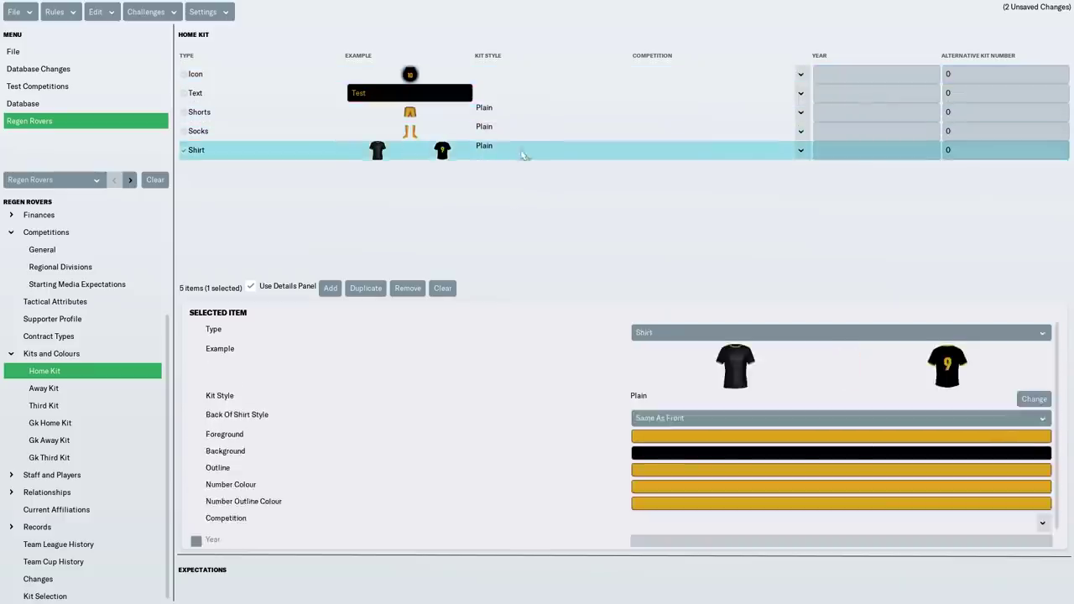
left_click(528, 132)
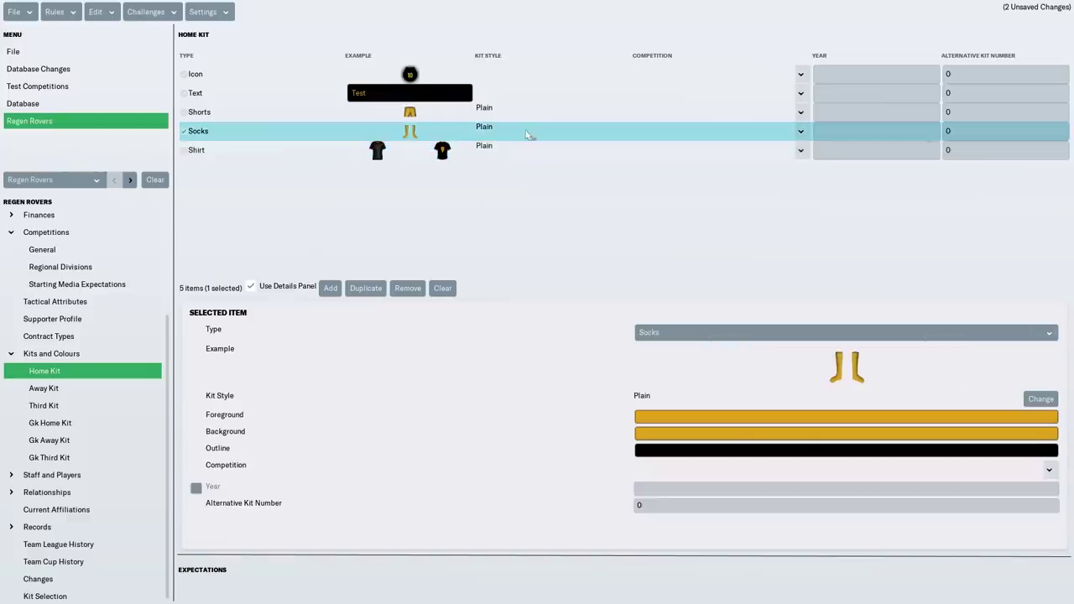
left_click(529, 112)
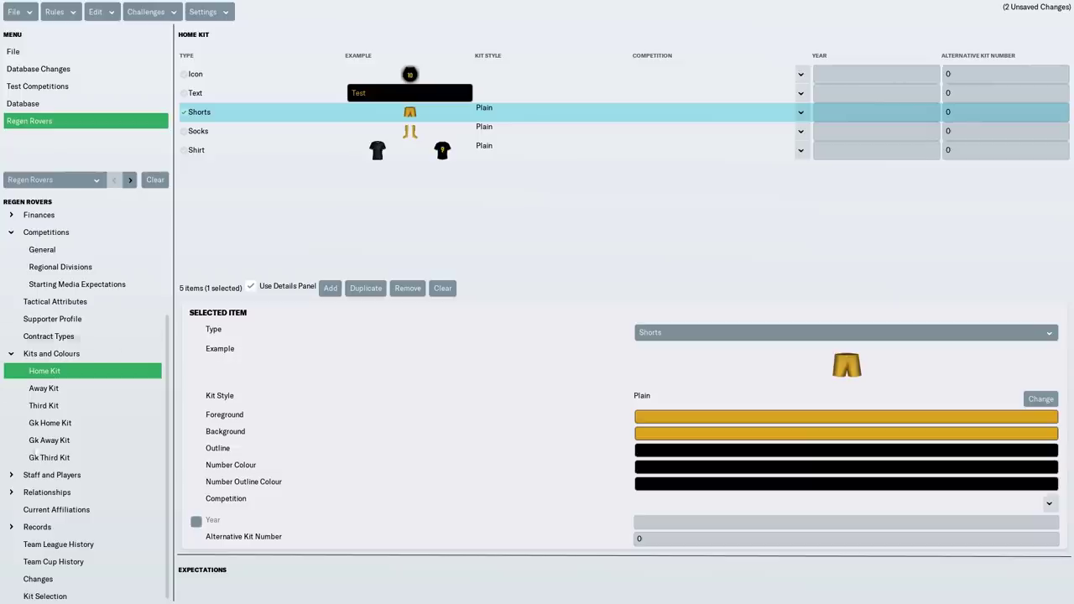
Look through the club's away and third kits and the goalkeeper home, away and third kits
left_click(84, 391)
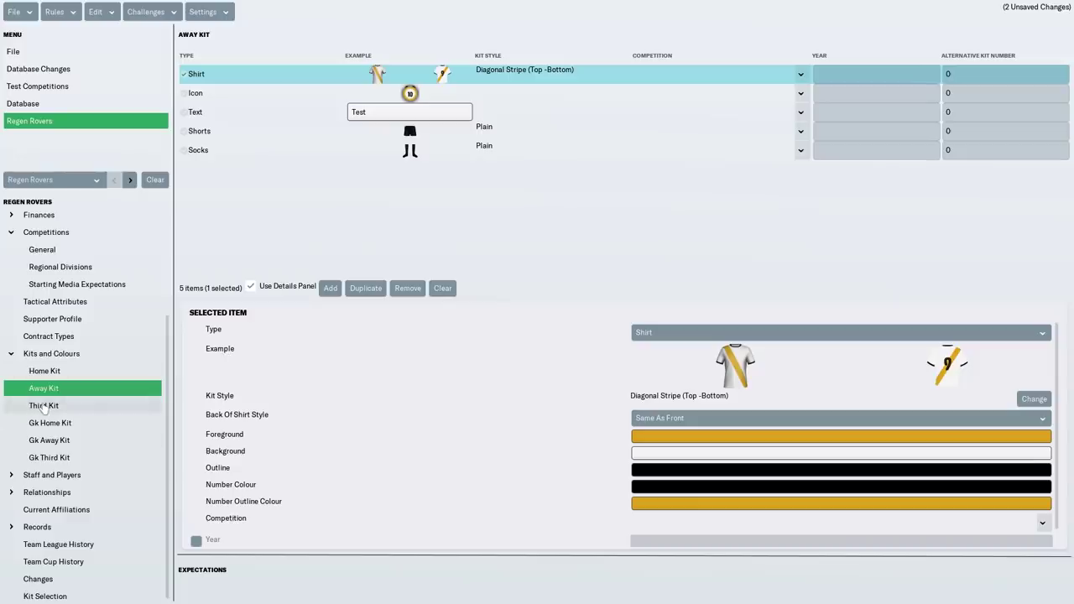
left_click(44, 405)
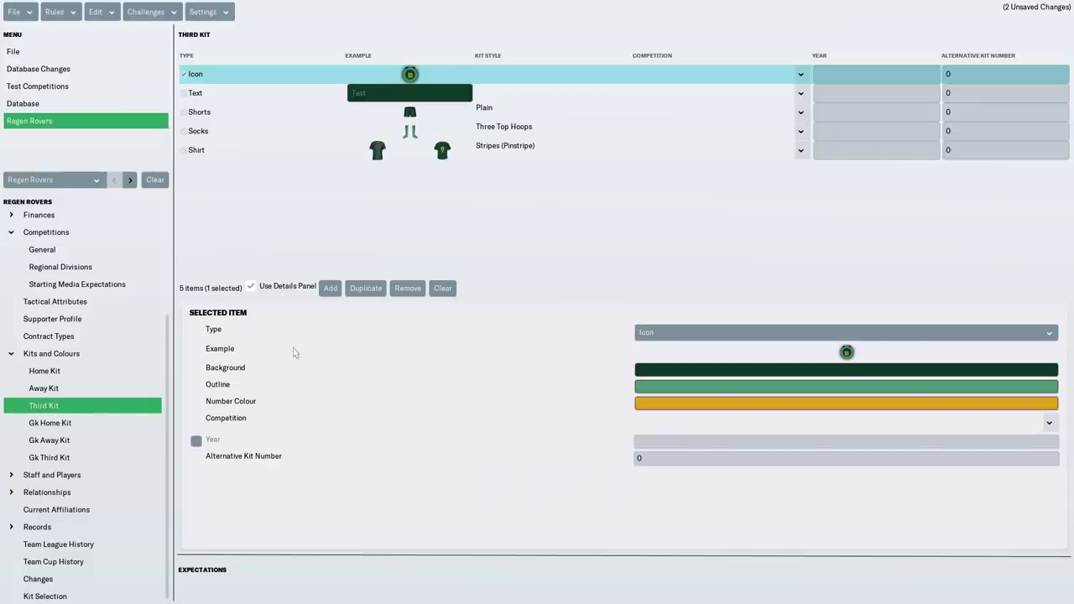
left_click(120, 422)
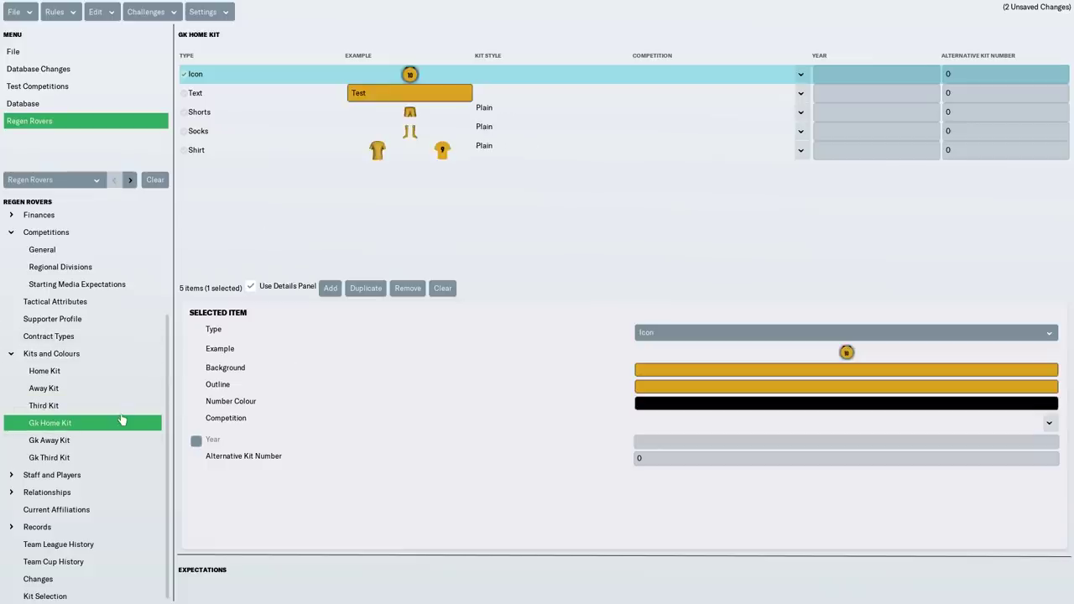
left_click(92, 439)
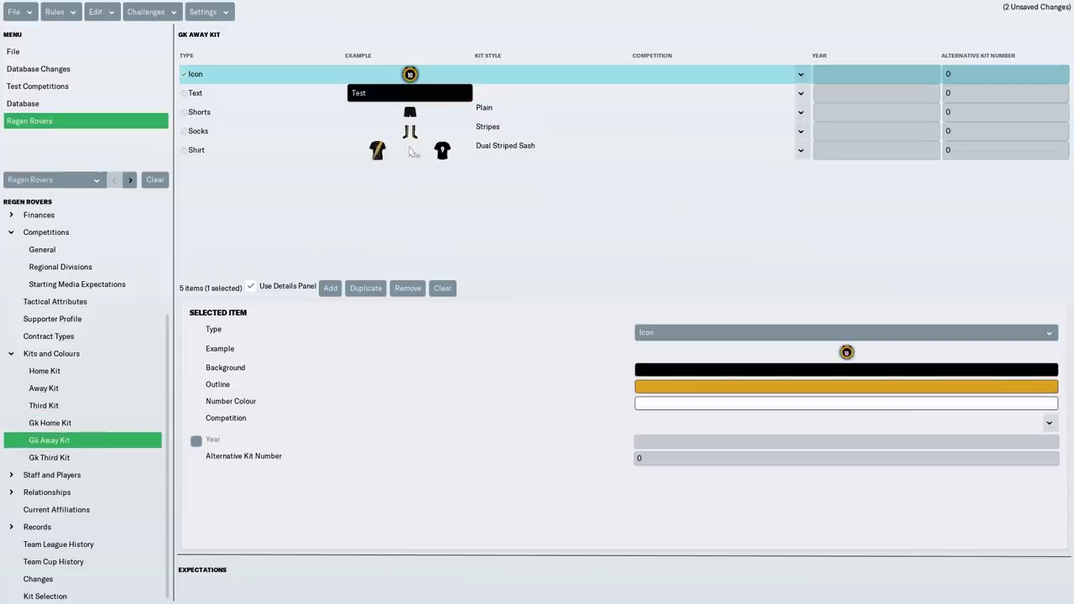
left_click(101, 463)
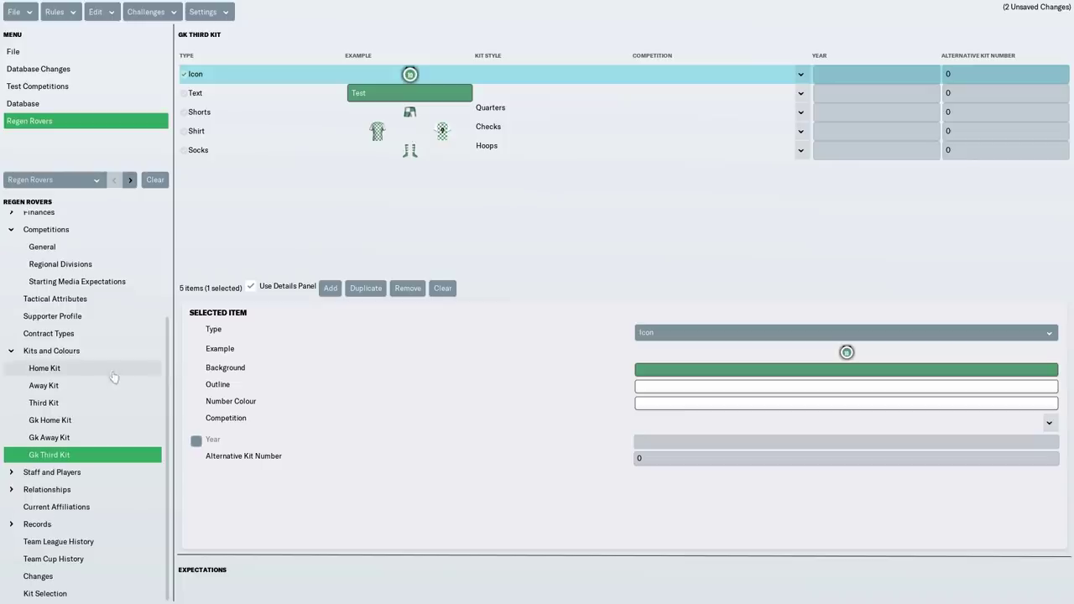
Open the club's board list and point out the Chairman, Managing Director, Chief Doctor and the Director with 150 current ability
scroll(123, 457, "down", 1)
left_click(89, 474)
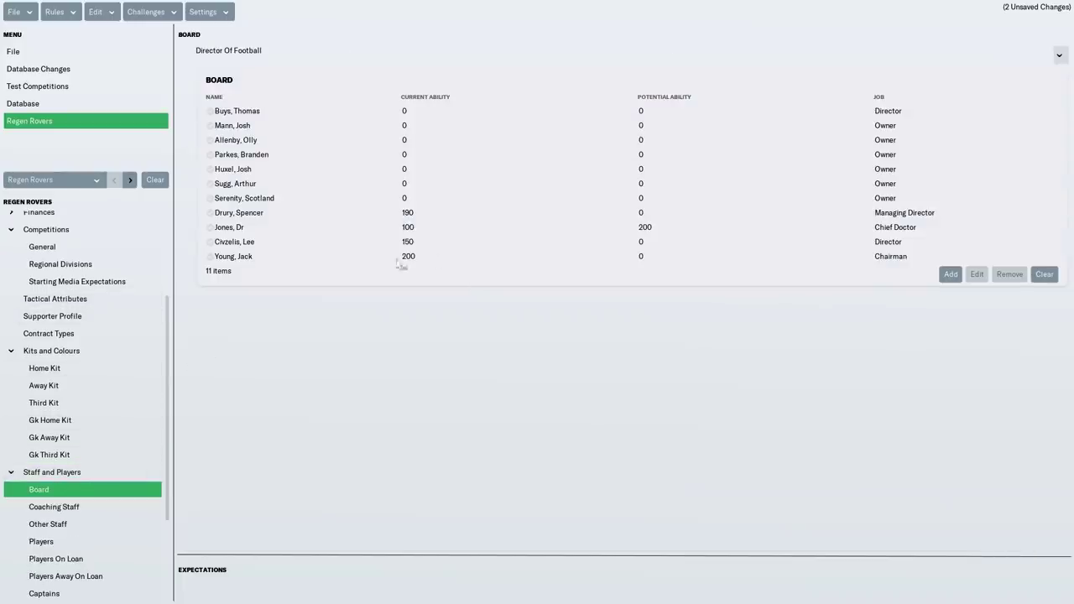
left_click(341, 262)
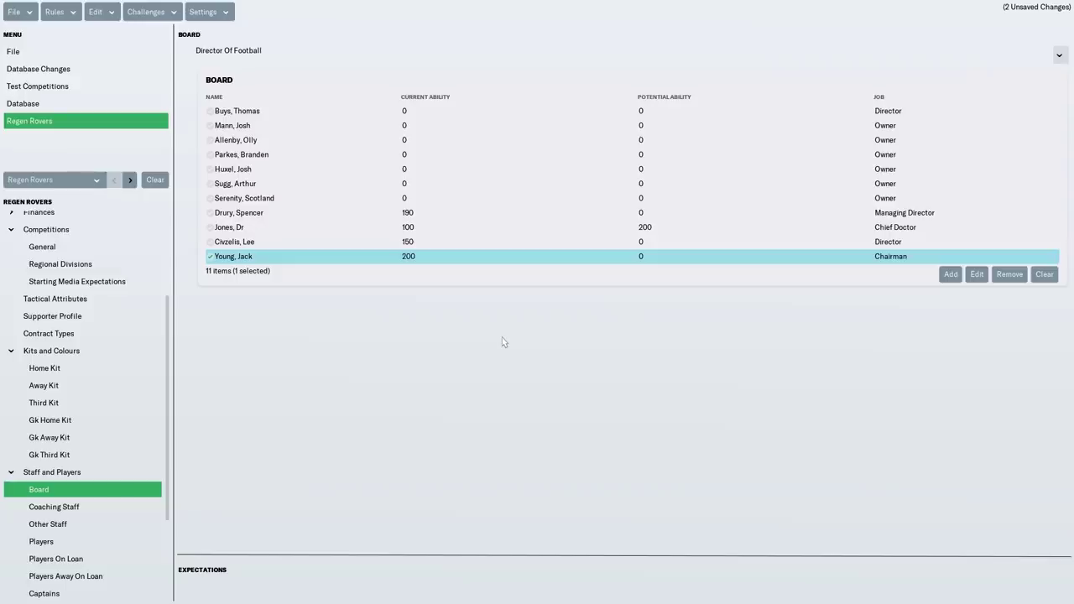
left_click(322, 218)
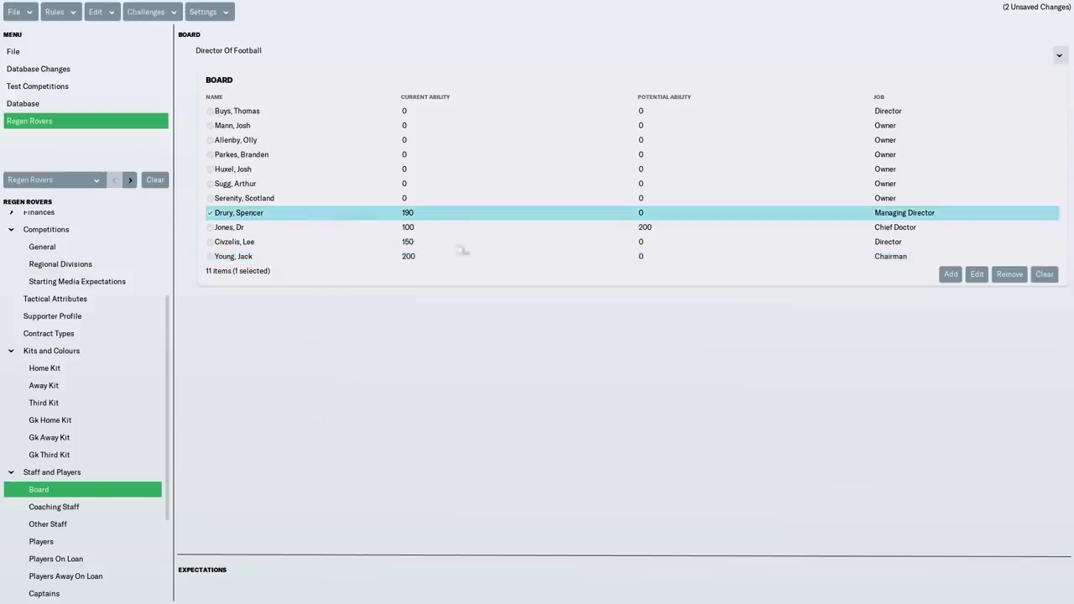
left_click(316, 231)
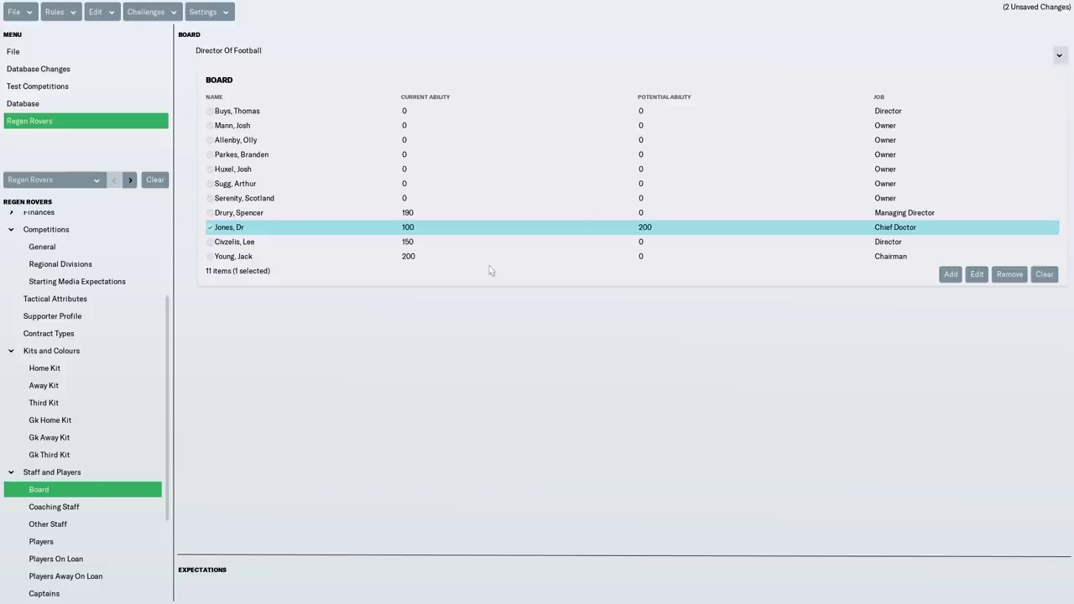
left_click(319, 243)
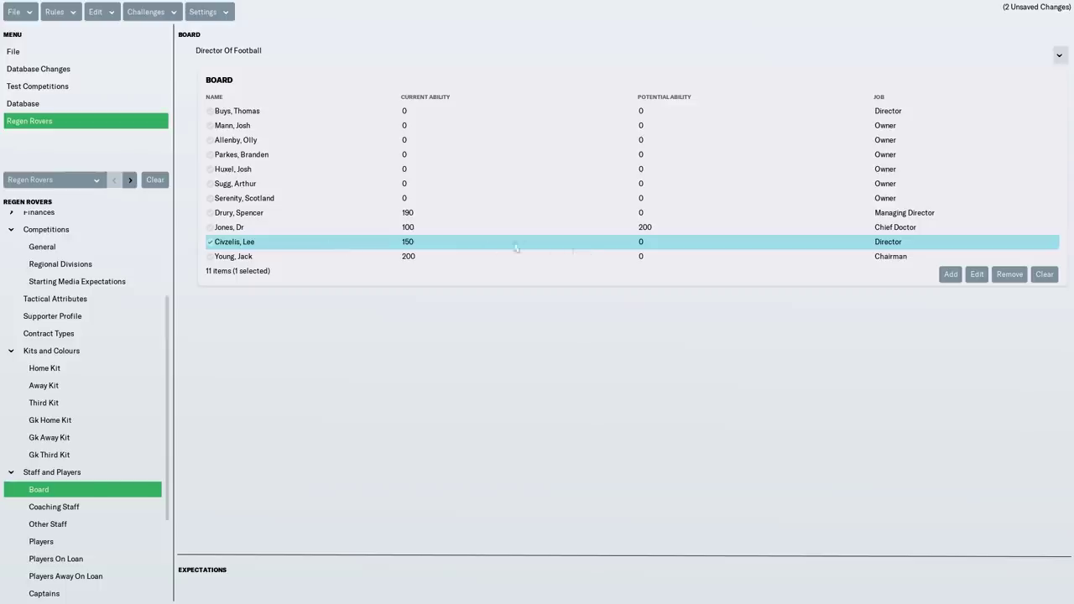
Go through the board members listed as Owner and the Director at the head of the board list
left_click(336, 199)
left_click(317, 183)
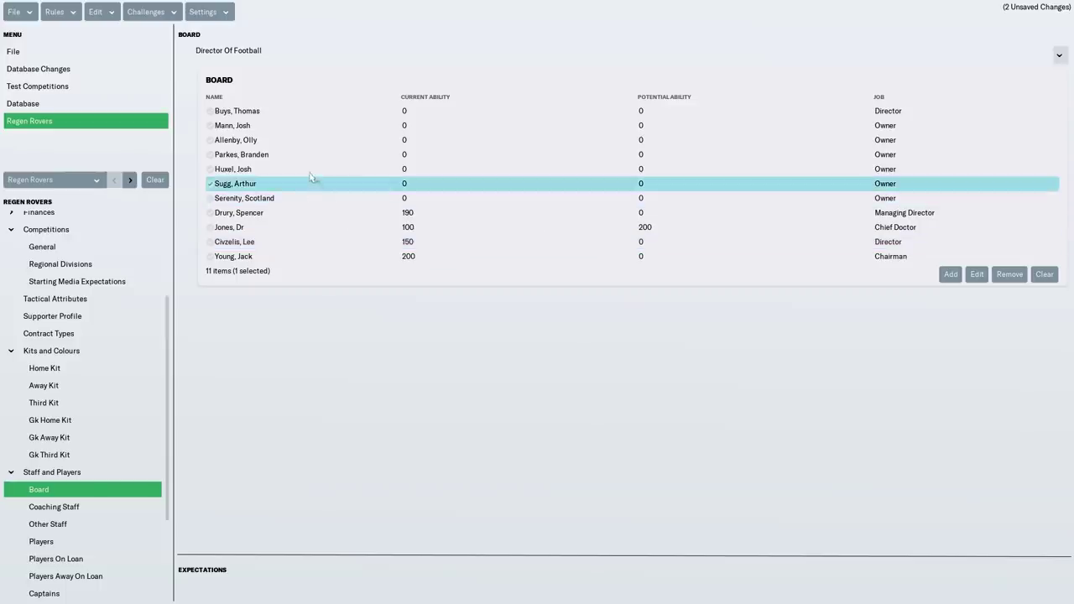
left_click(317, 170)
left_click(315, 156)
left_click(312, 143)
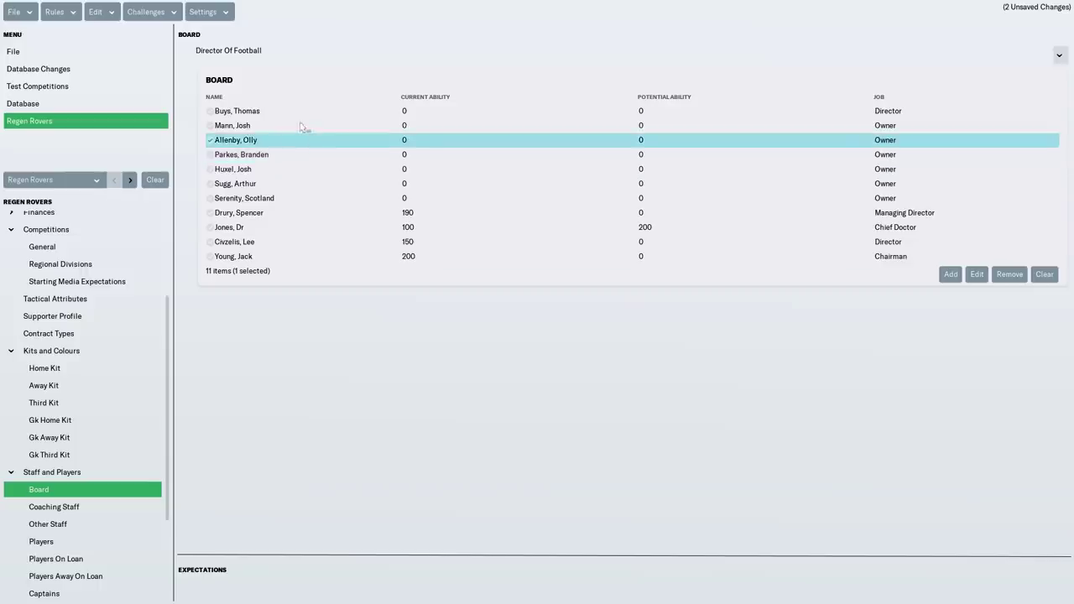
left_click(304, 127)
left_click(306, 114)
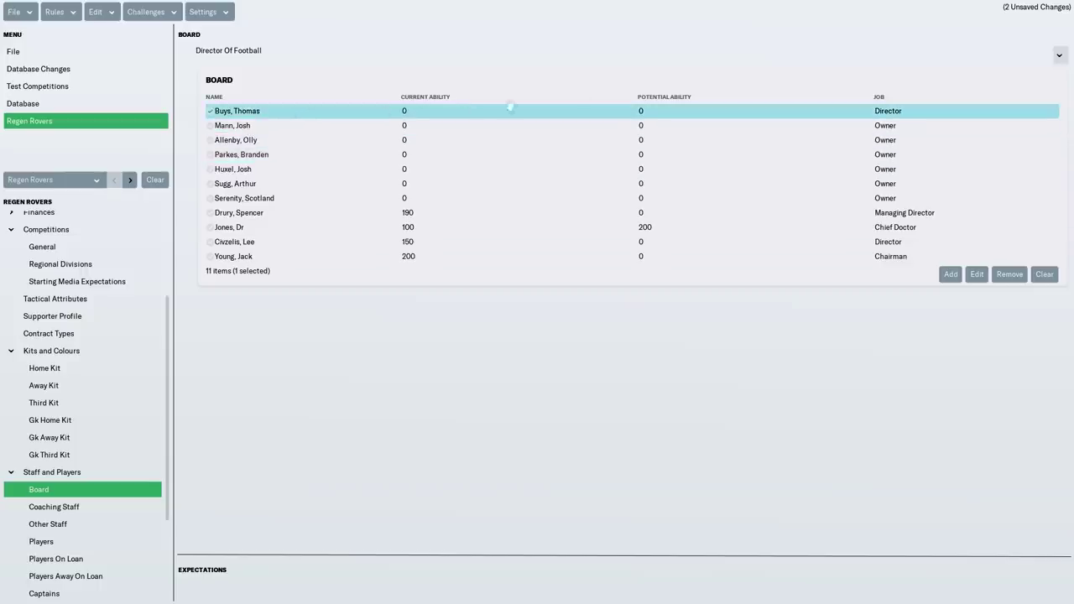
left_click(288, 202)
left_click(288, 184)
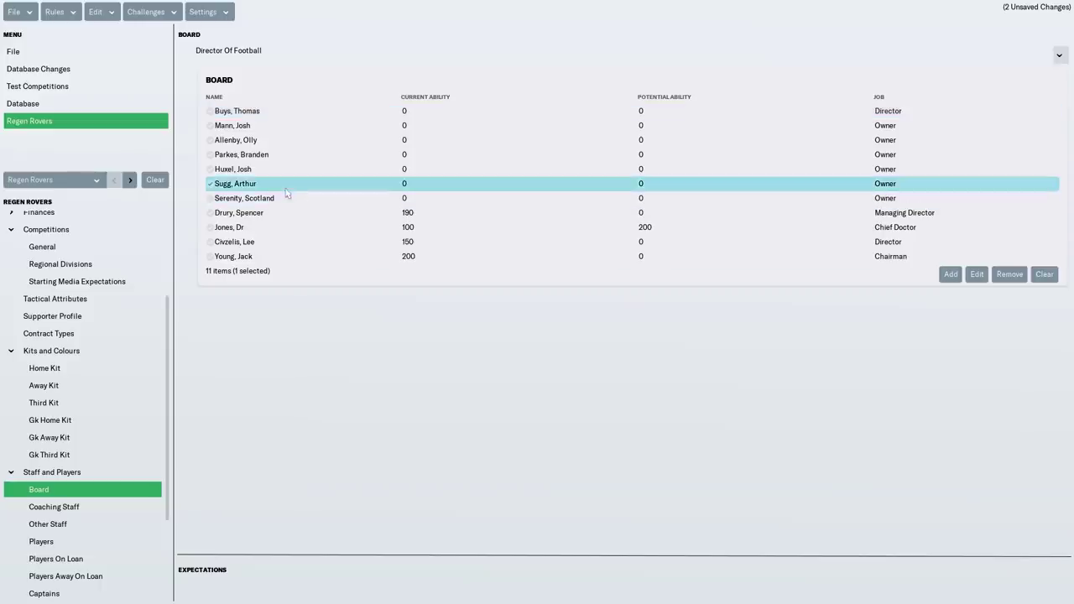
left_click(288, 169)
left_click(288, 155)
left_click(288, 126)
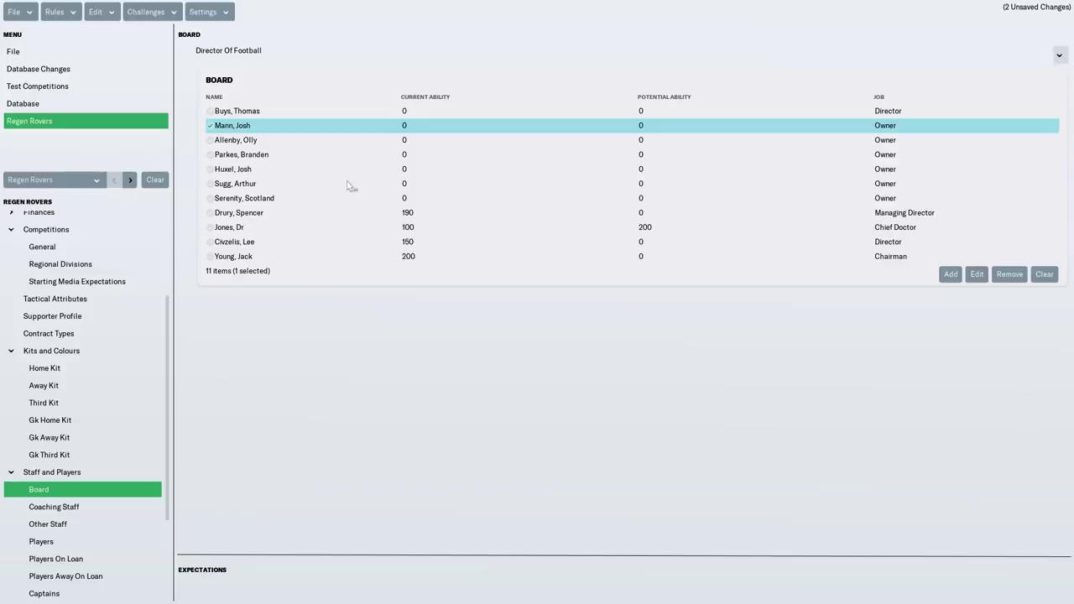
Review the club's coaching staff and other staff, pointing out the duplicate Chief Doctor entries in the medical team
scroll(83, 502, "down", 3)
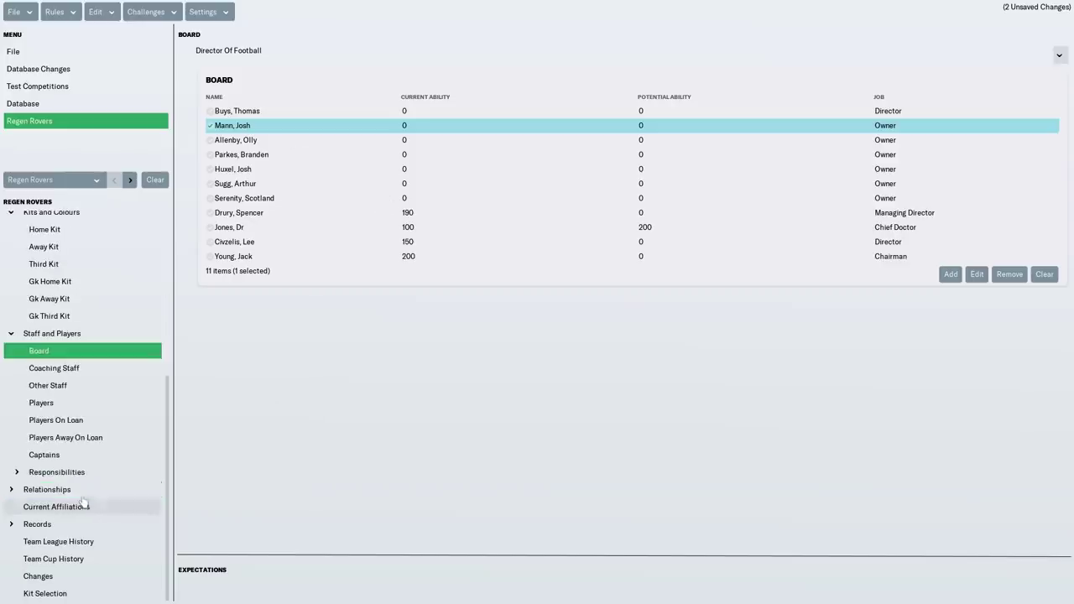
left_click(67, 368)
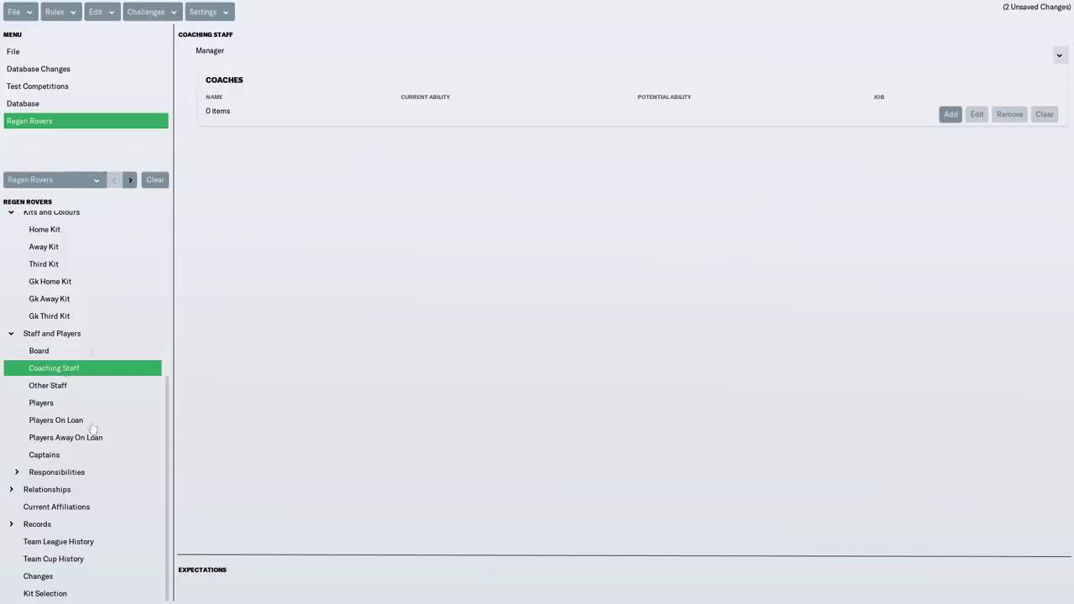
left_click(89, 387)
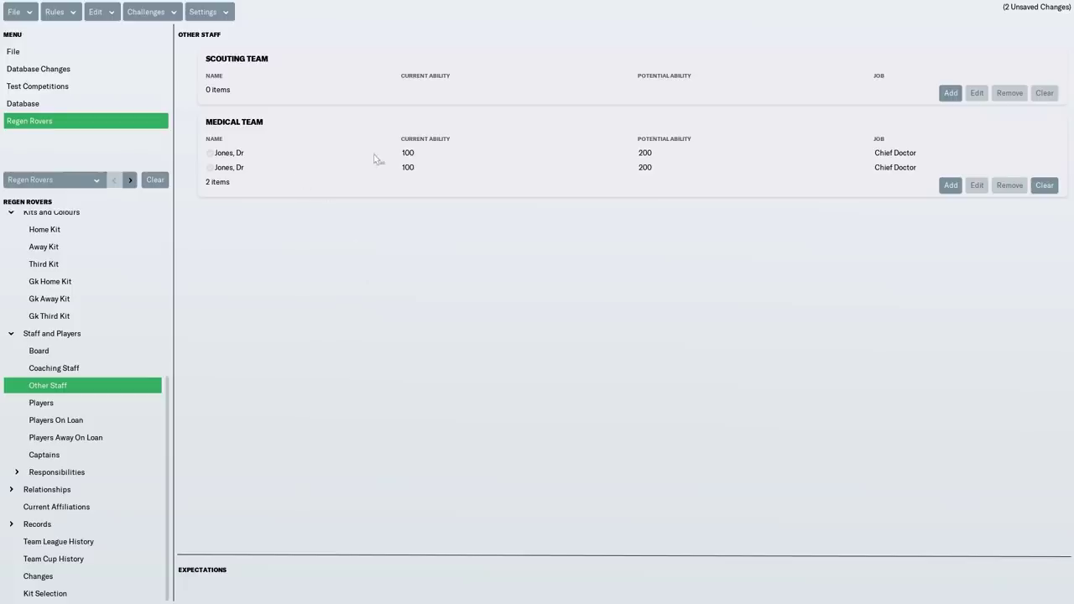
left_click(277, 169)
left_click(274, 156)
left_click(277, 168)
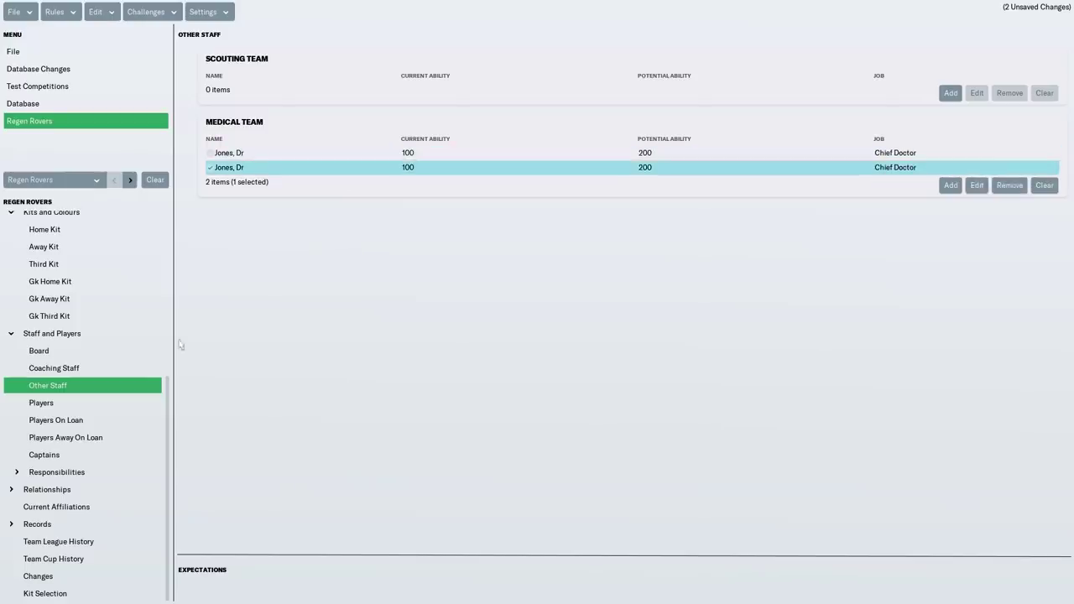
Check the club's lists of players, players on loan and players away on loan
left_click(77, 405)
left_click(89, 420)
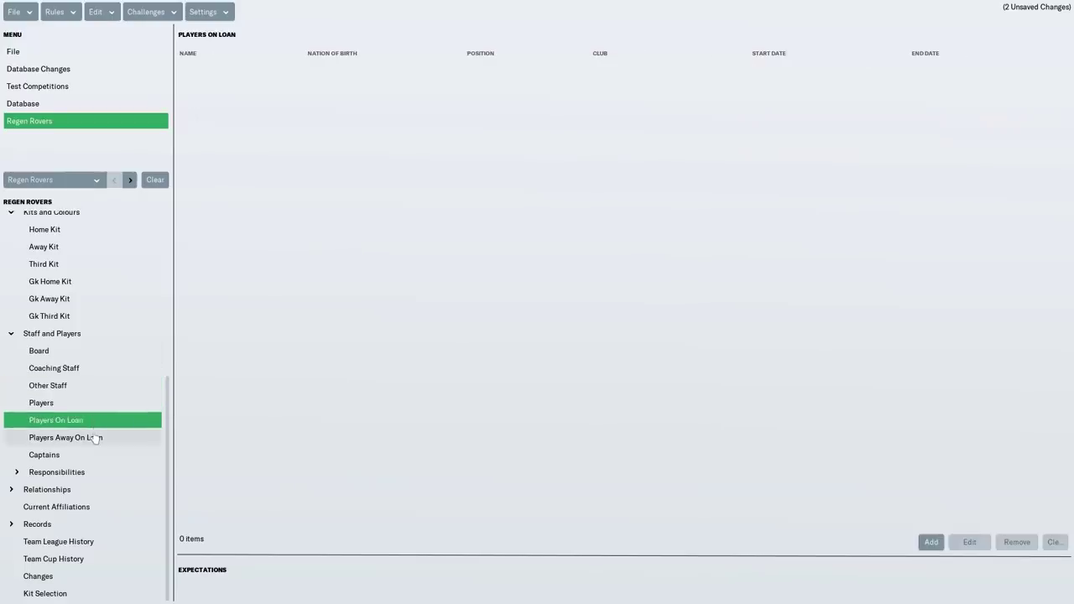
left_click(94, 438)
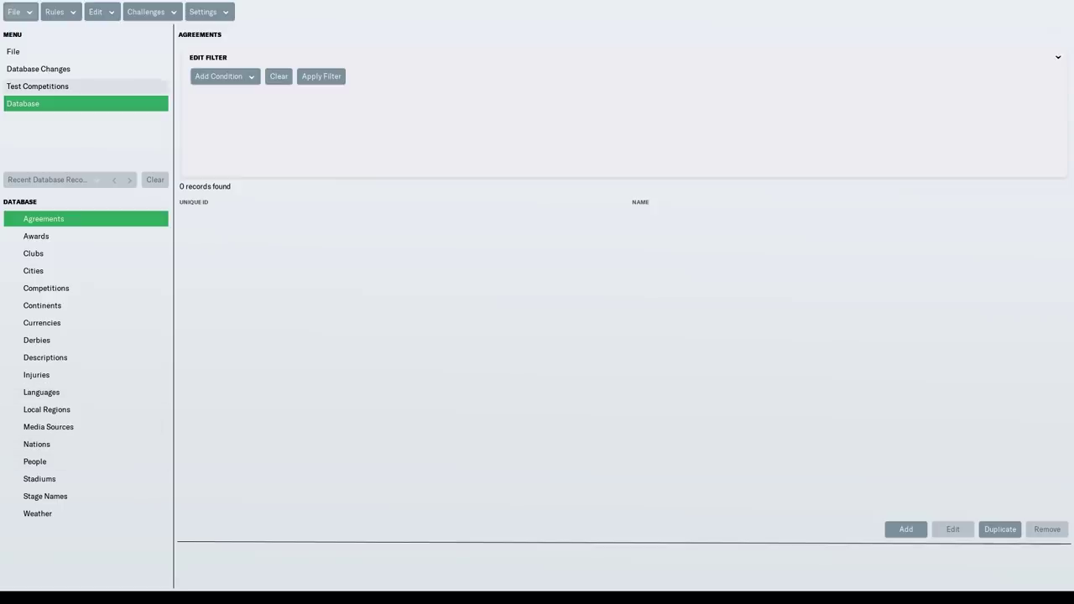
Add a new Non Player record to the database's People list
left_click(63, 467)
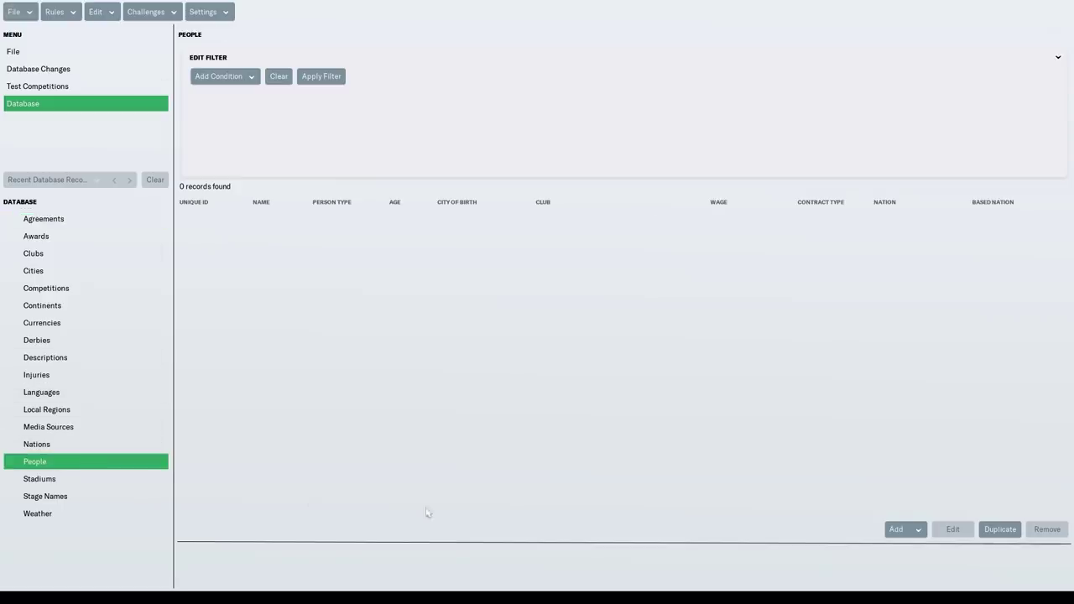
left_click(903, 531)
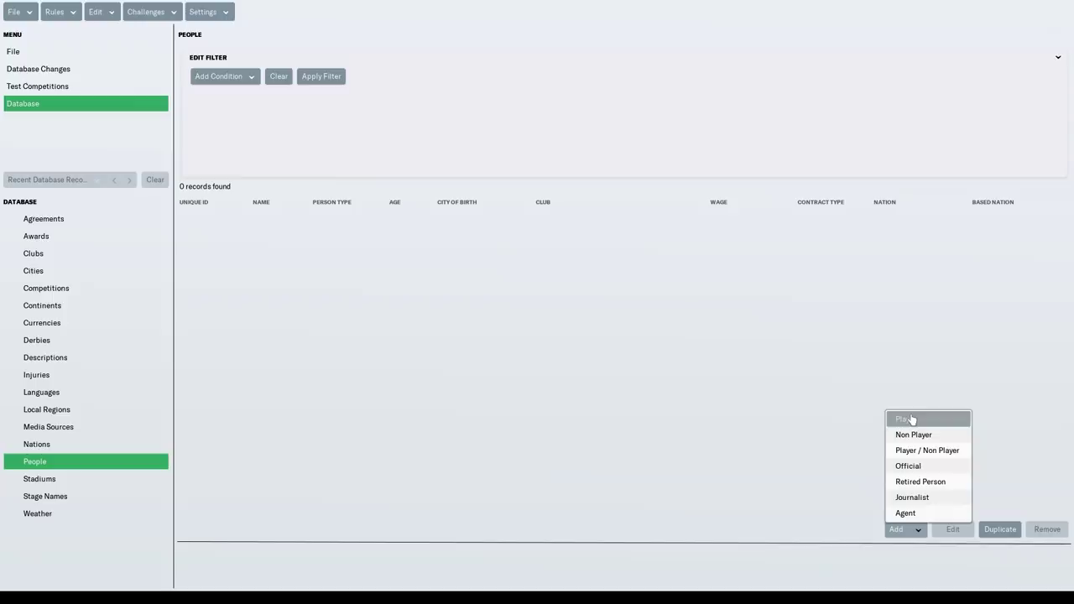
left_click(952, 435)
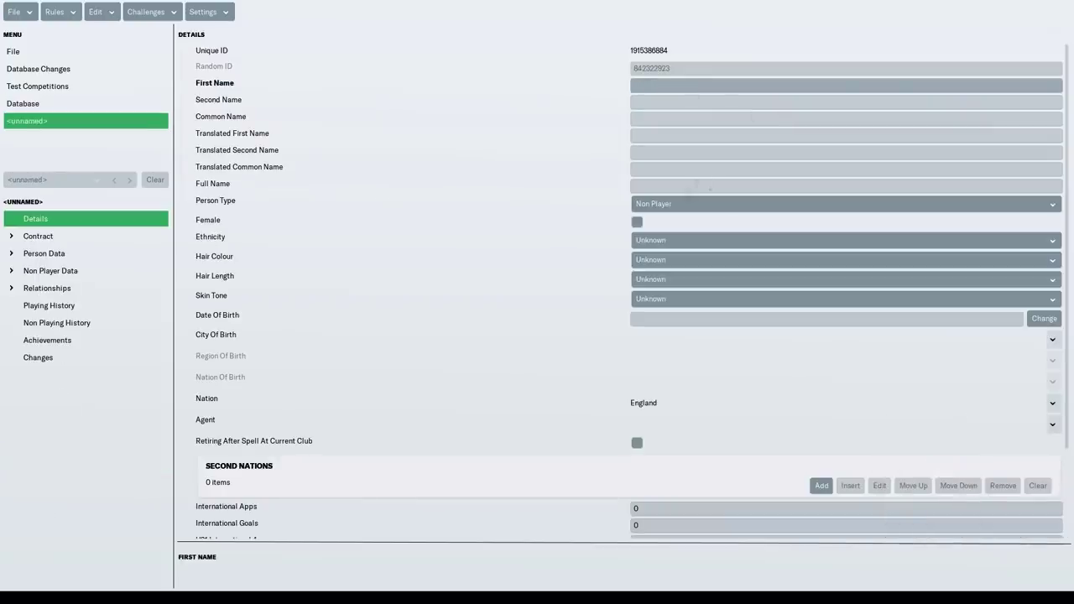
Examine the new person's available person types and the remaining detail fields, leaving the type as Non Player
left_click(681, 206)
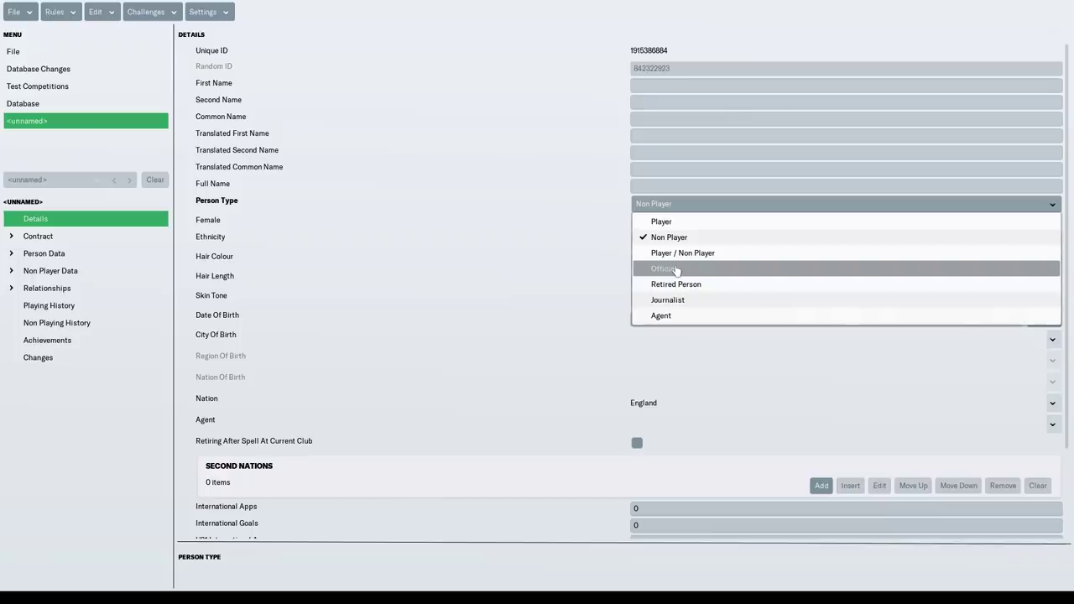
left_click(605, 210)
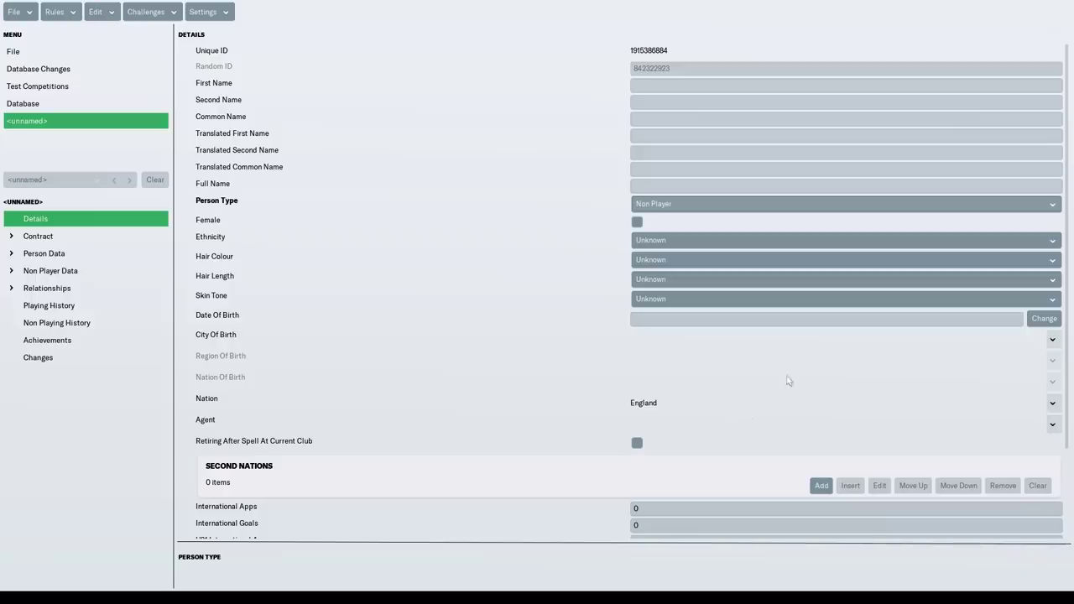
scroll(715, 382, "down", 2)
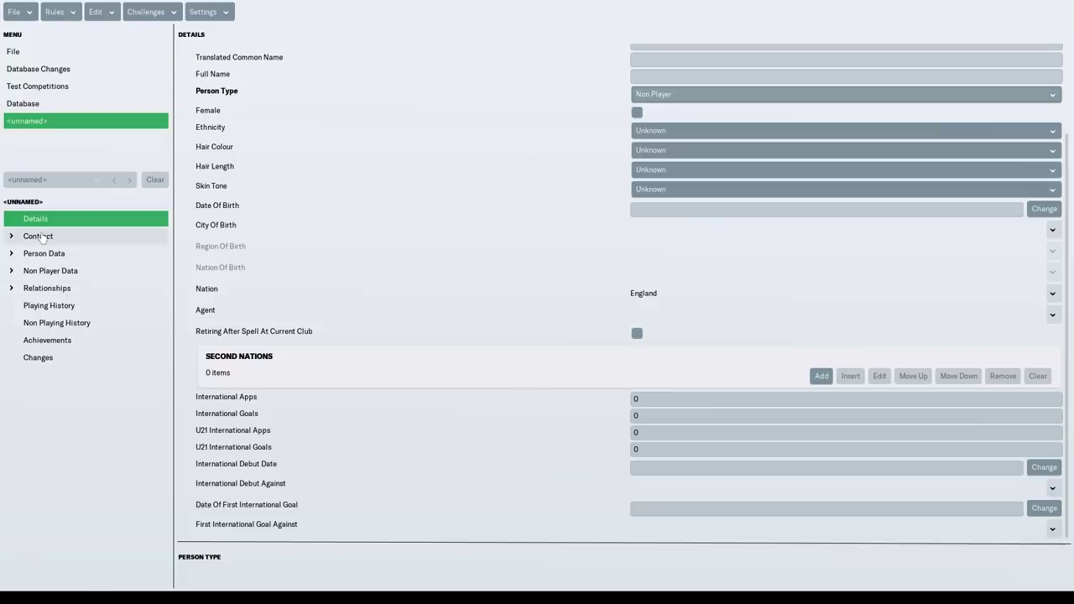
Look through the new person's club contract fields, including the club options, and their attributes, languages and career plans without setting anything
left_click(71, 238)
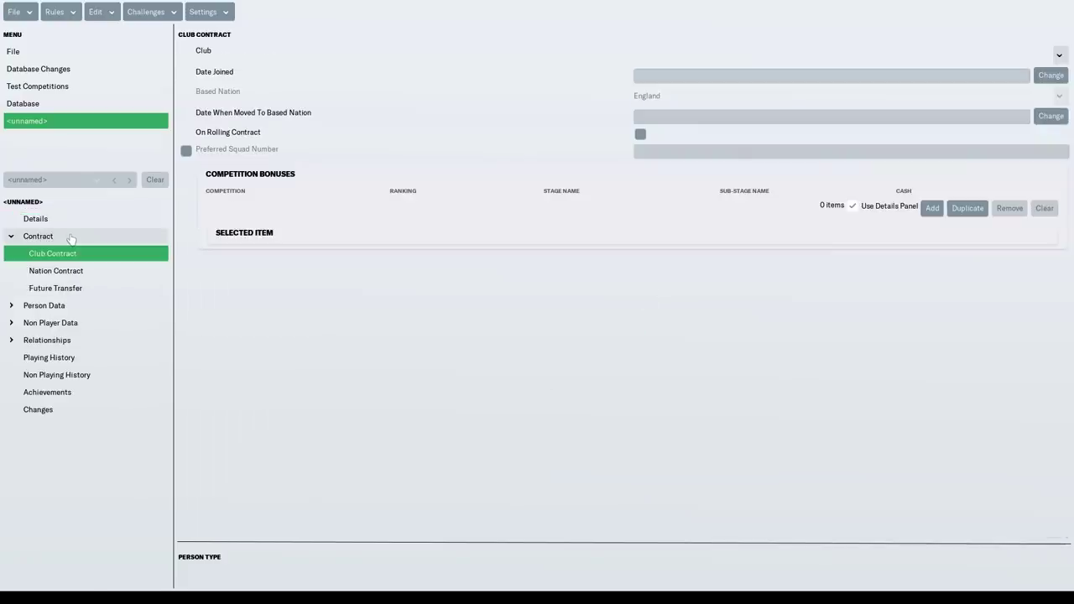
left_click(1058, 55)
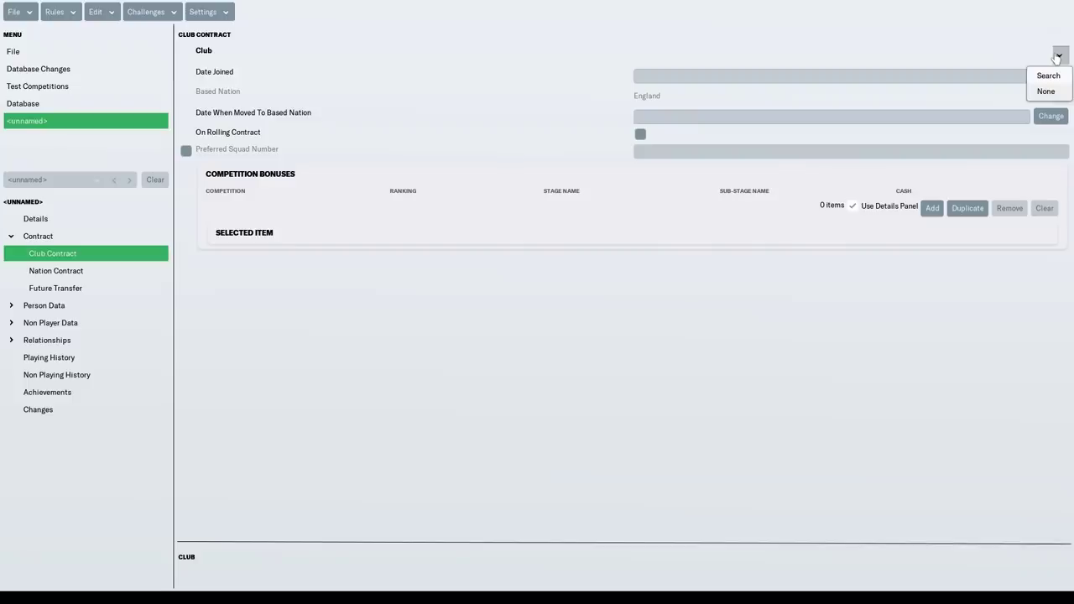
left_click(985, 64)
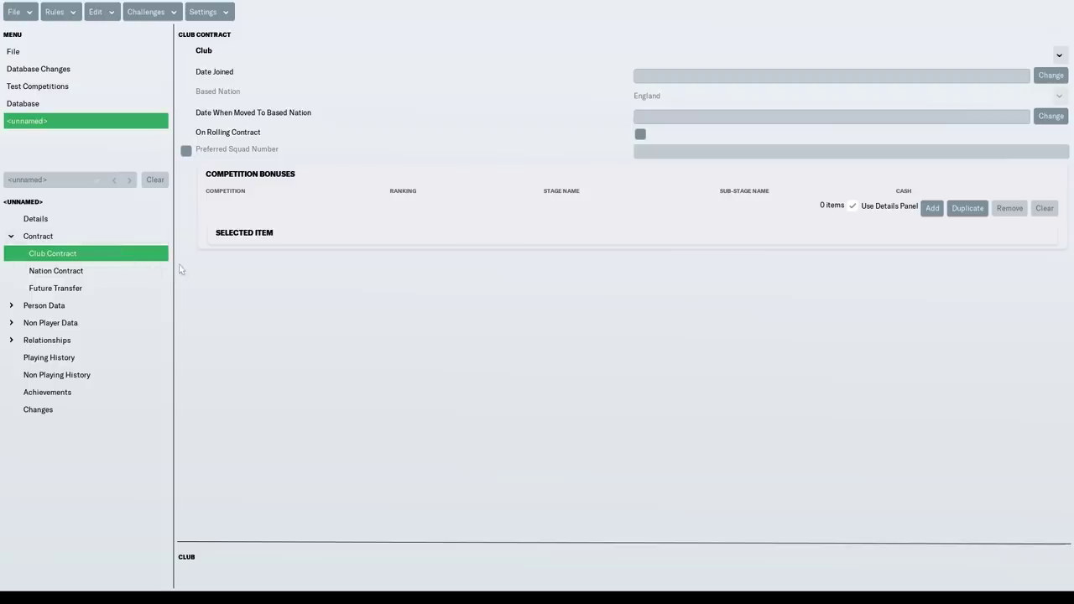
left_click(125, 309)
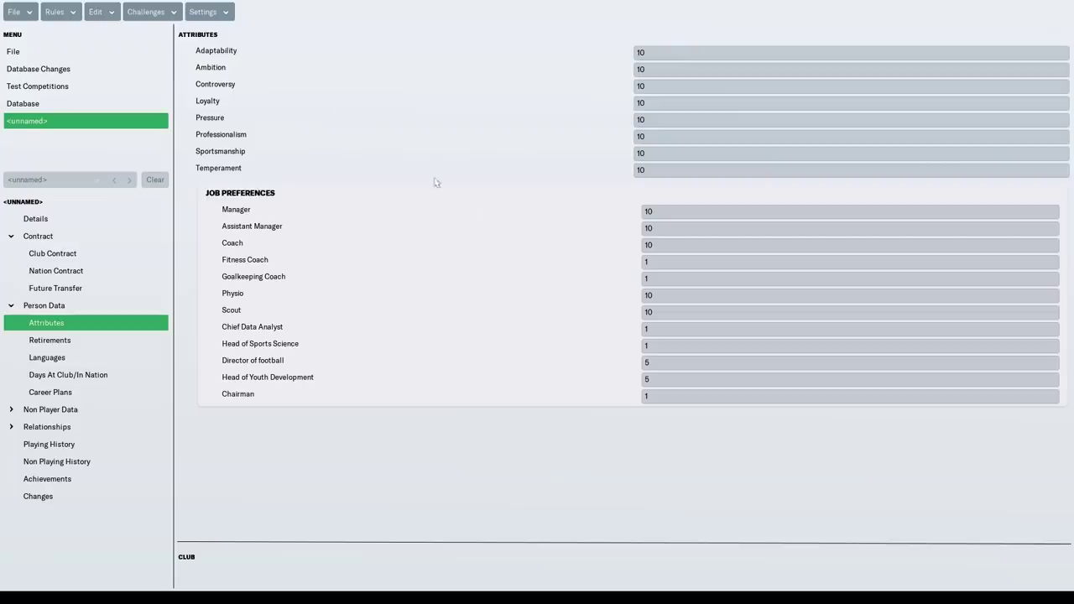
left_click(75, 357)
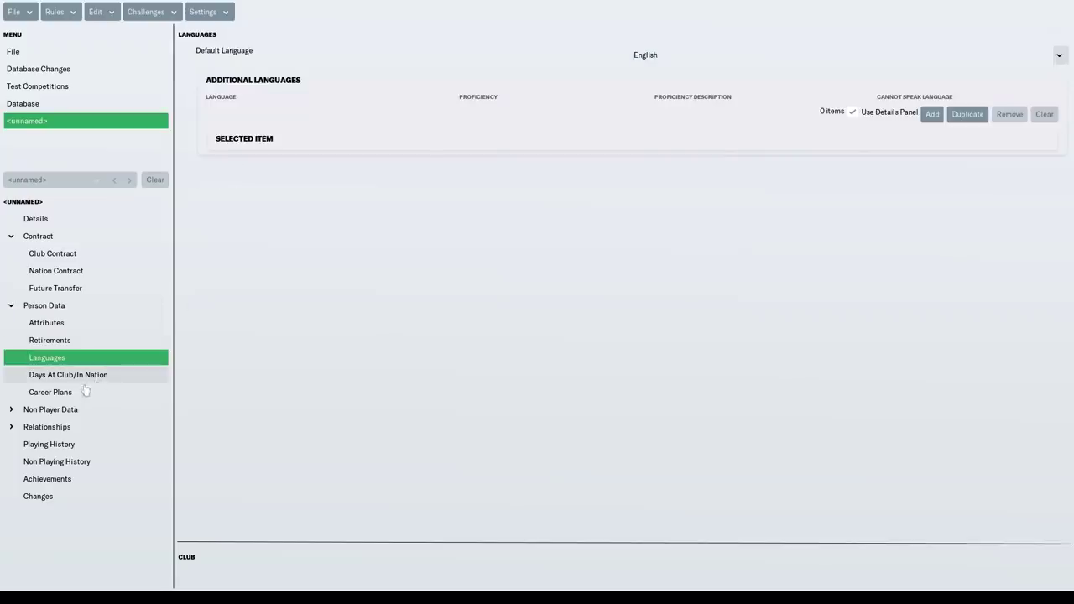
left_click(84, 392)
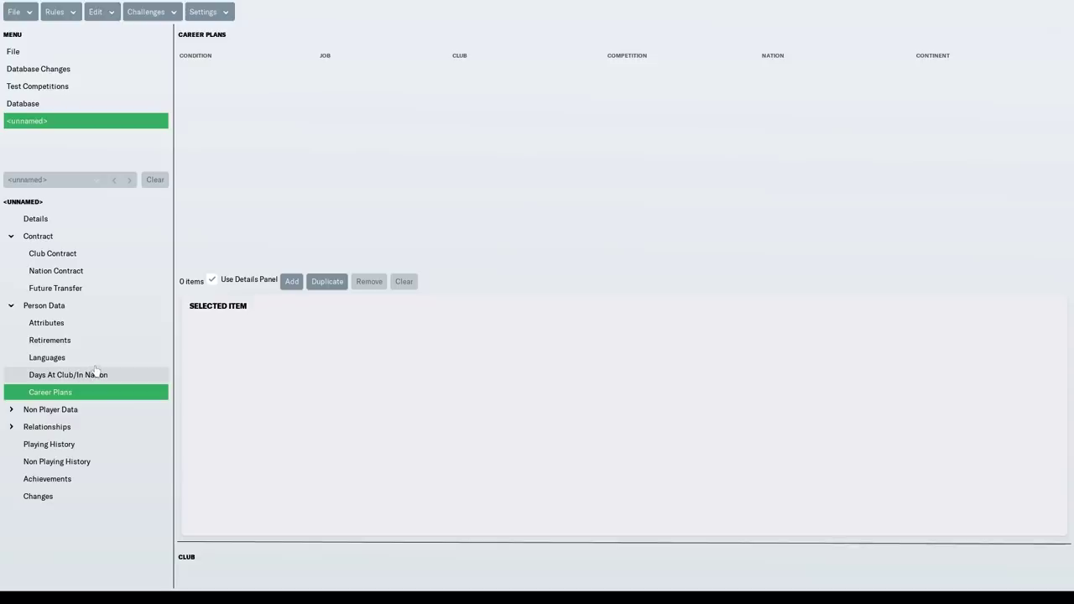
Look through the new person's non-player data and their favourite people, favourite clubs and disliked clubs lists
left_click(74, 411)
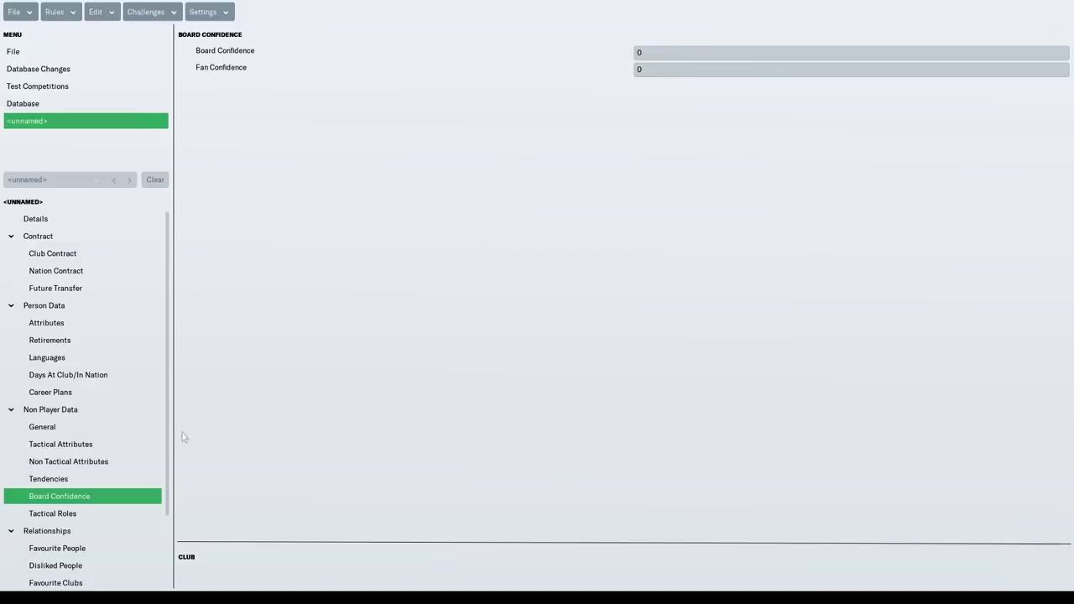
scroll(126, 487, "down", 2)
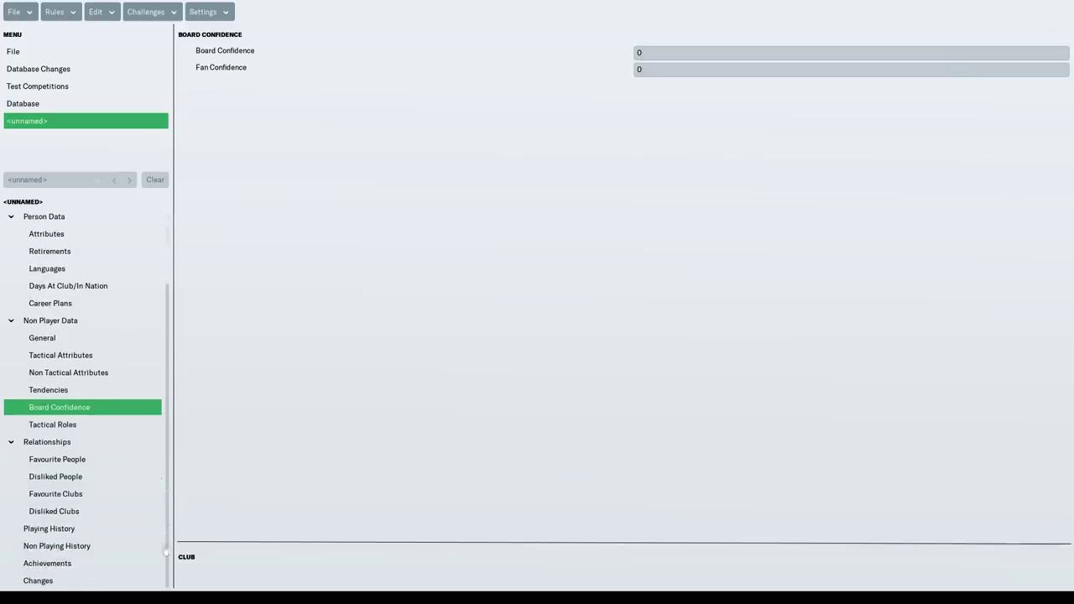
left_click(92, 498)
left_click(89, 462)
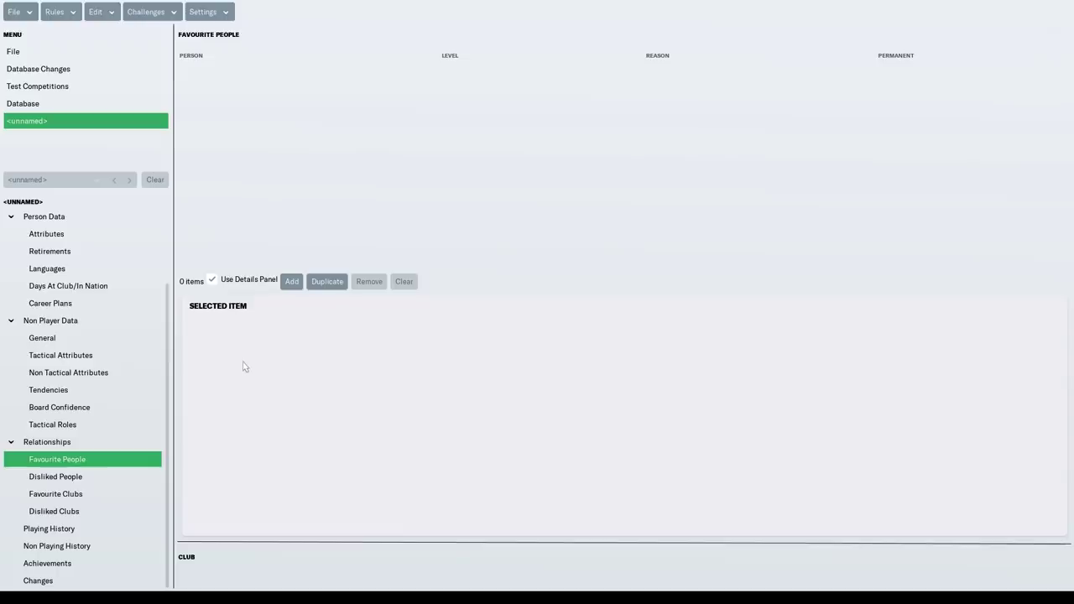
left_click(105, 499)
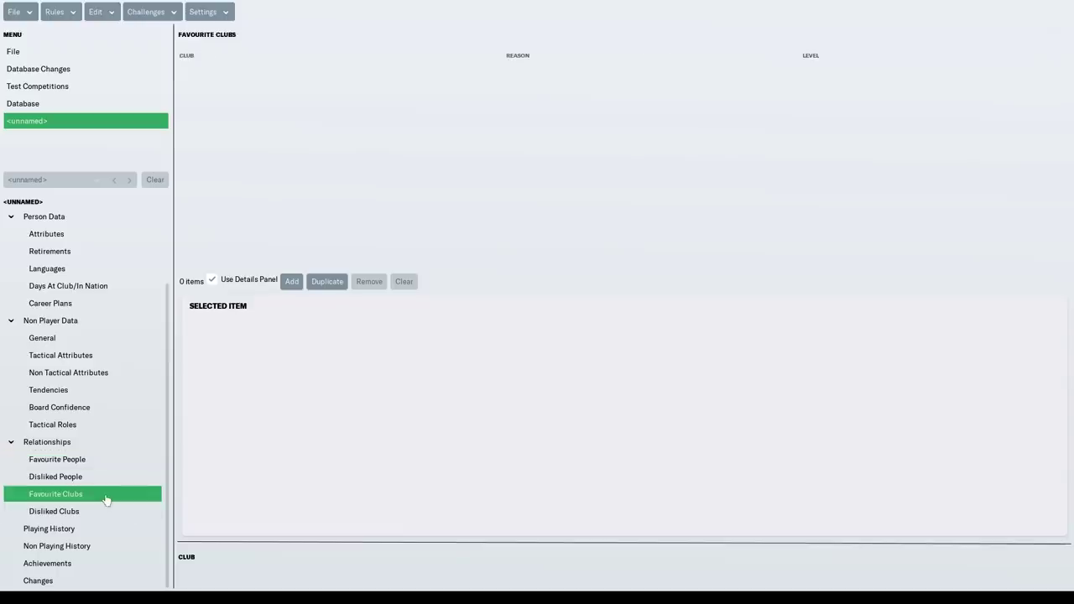
left_click(94, 512)
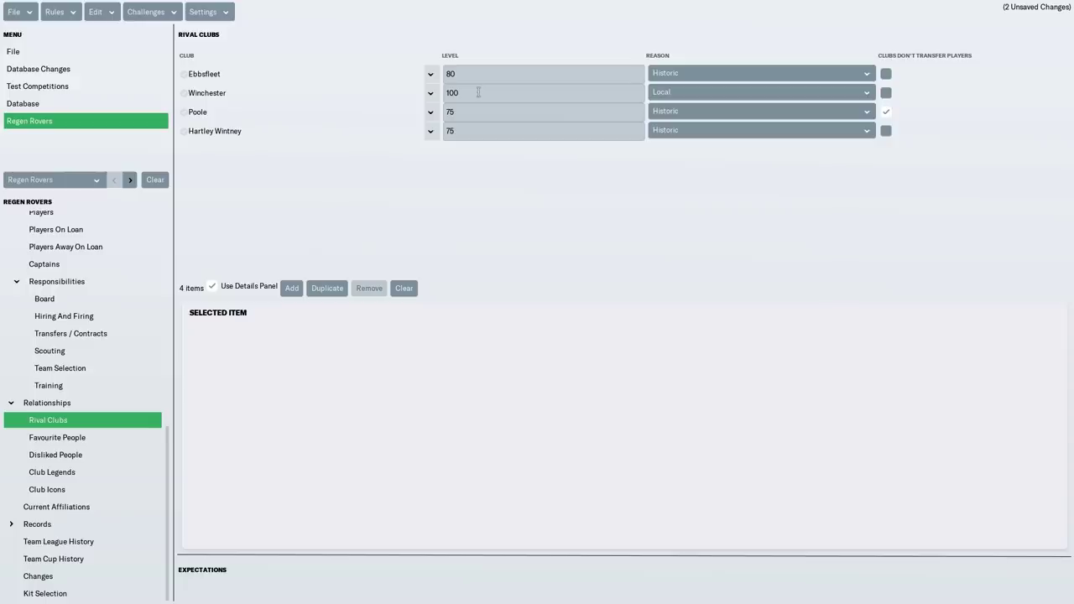
Examine the rivalry levels of Regen Rovers' rival clubs Ebbsfleet, Poole and Hartley Wintney without changing them
left_click(473, 75)
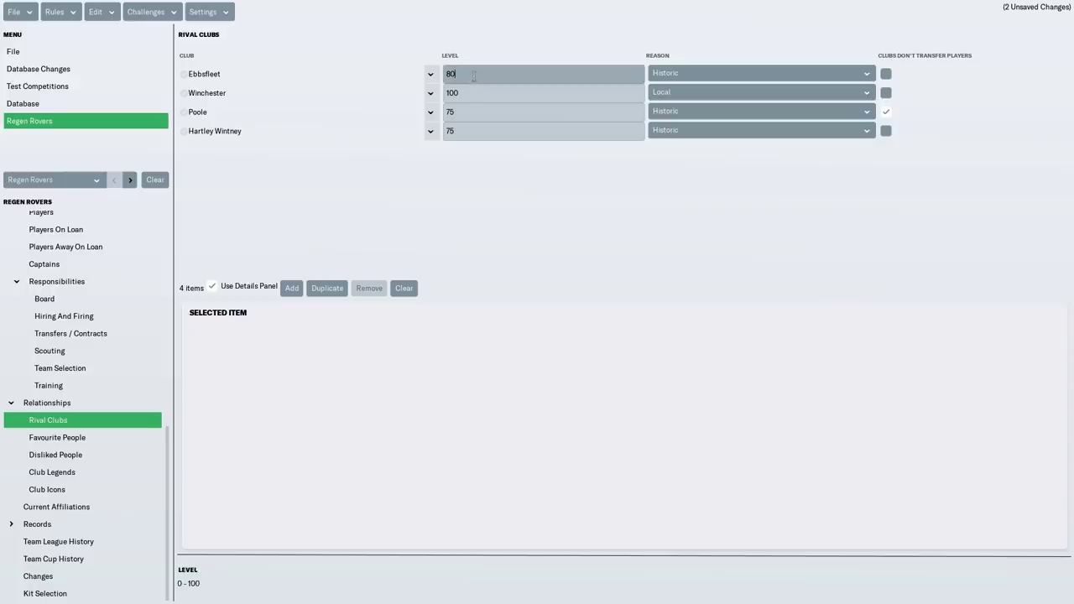
left_click(507, 119)
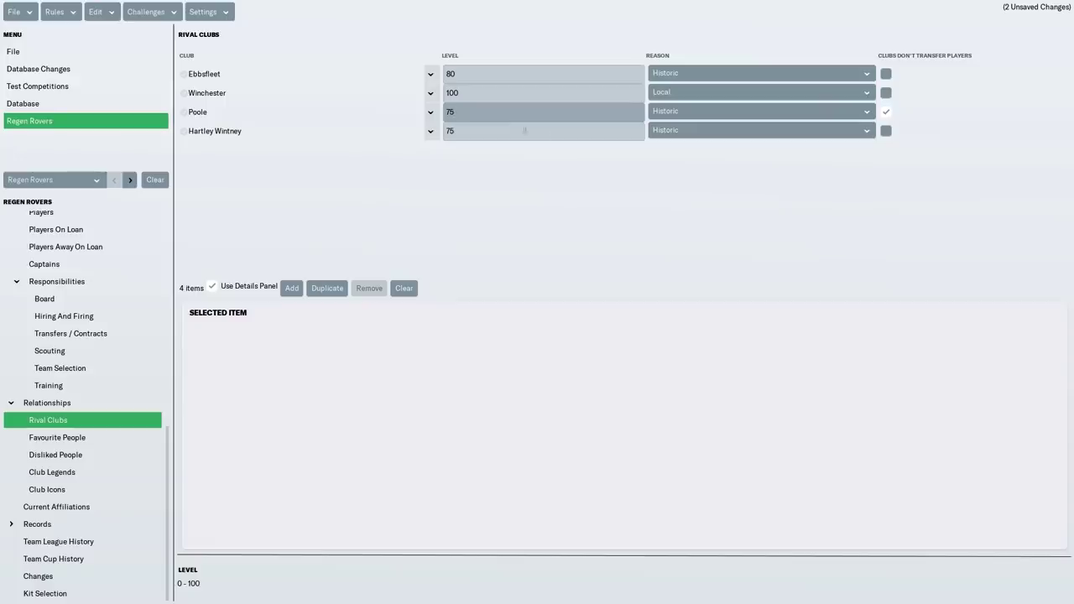
left_click(509, 132)
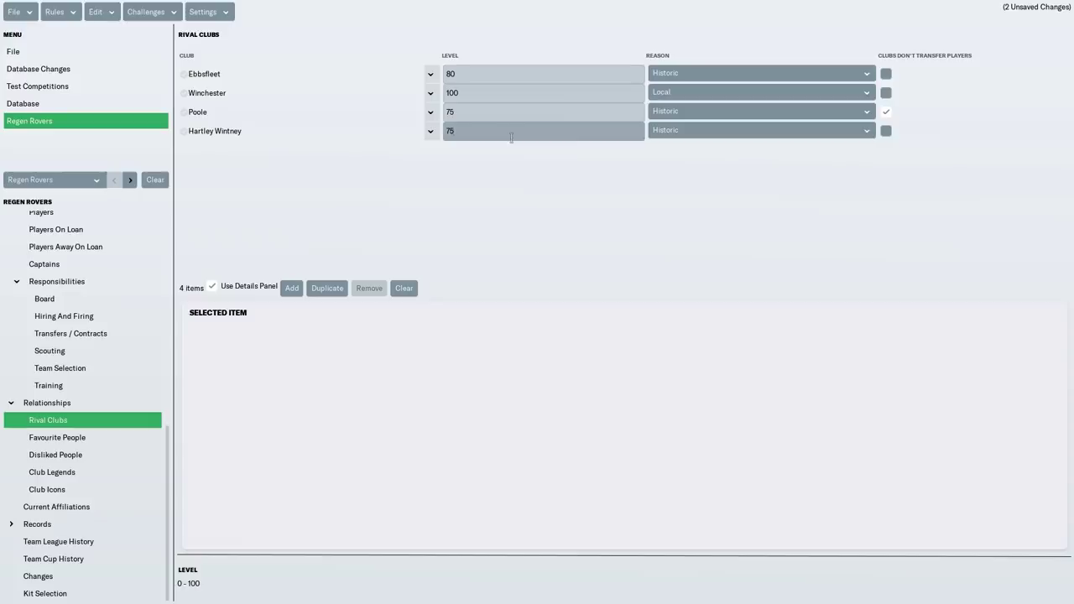
Check rival club Hartley Wintney's details and general competition settings, including its divisions, and return to Regen Rovers
left_click(224, 134)
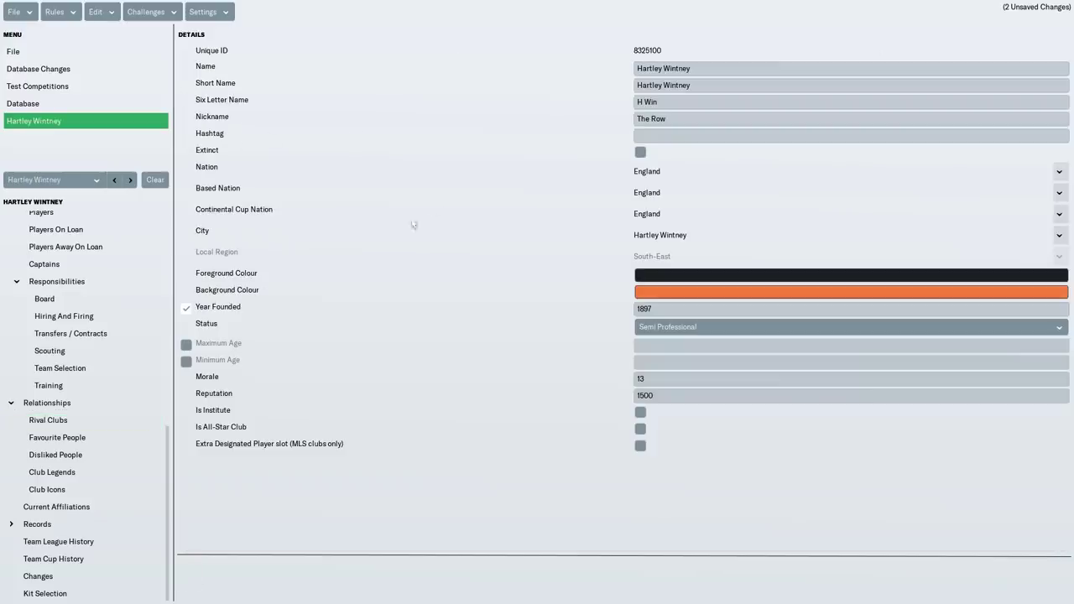
scroll(73, 306, "up", 10)
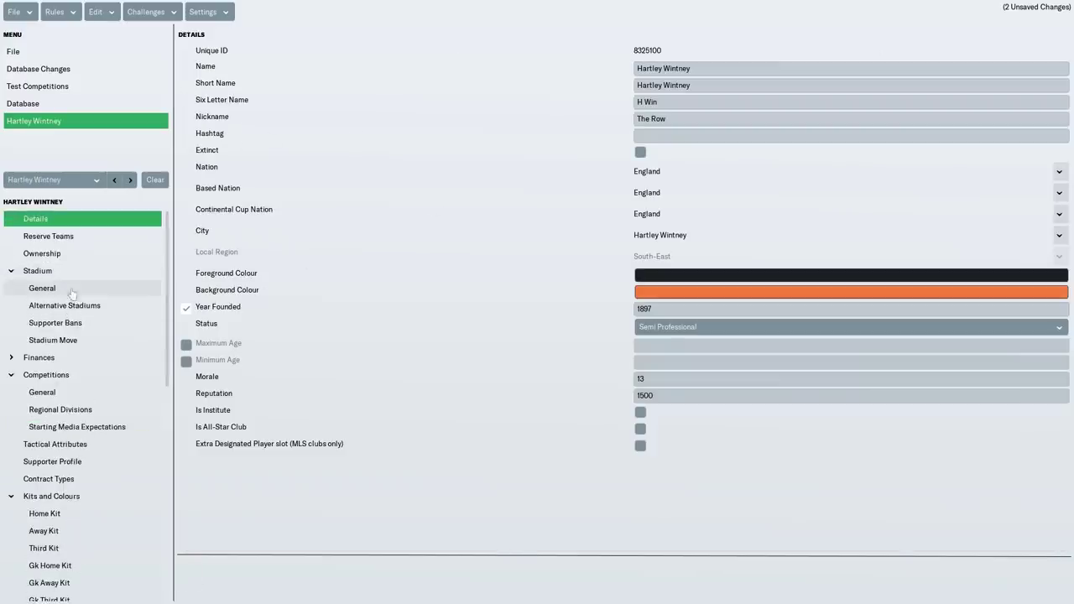
left_click(97, 398)
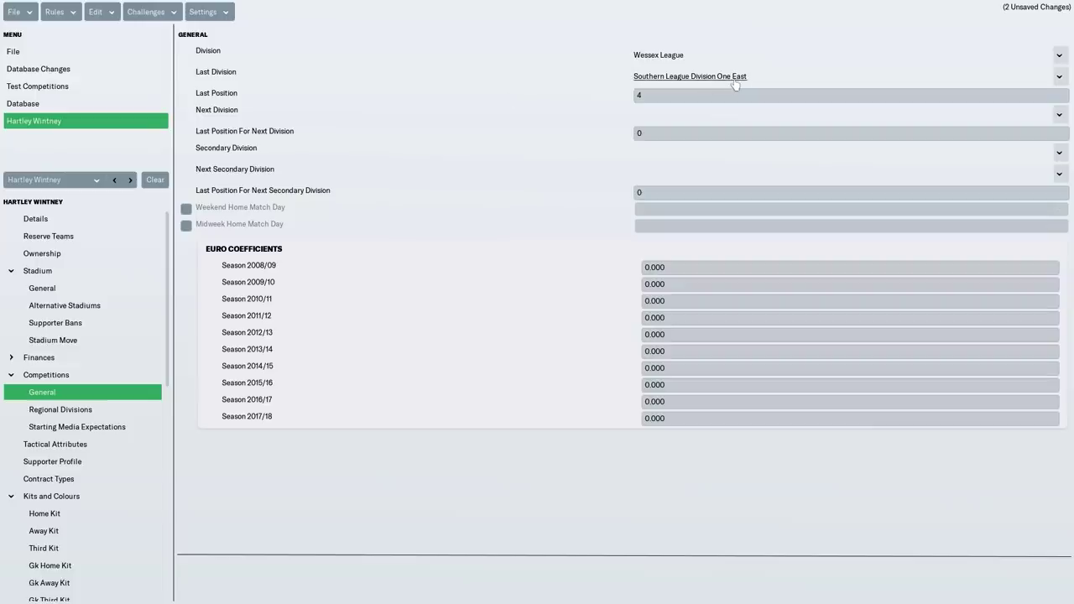
left_click(80, 185)
left_click(92, 198)
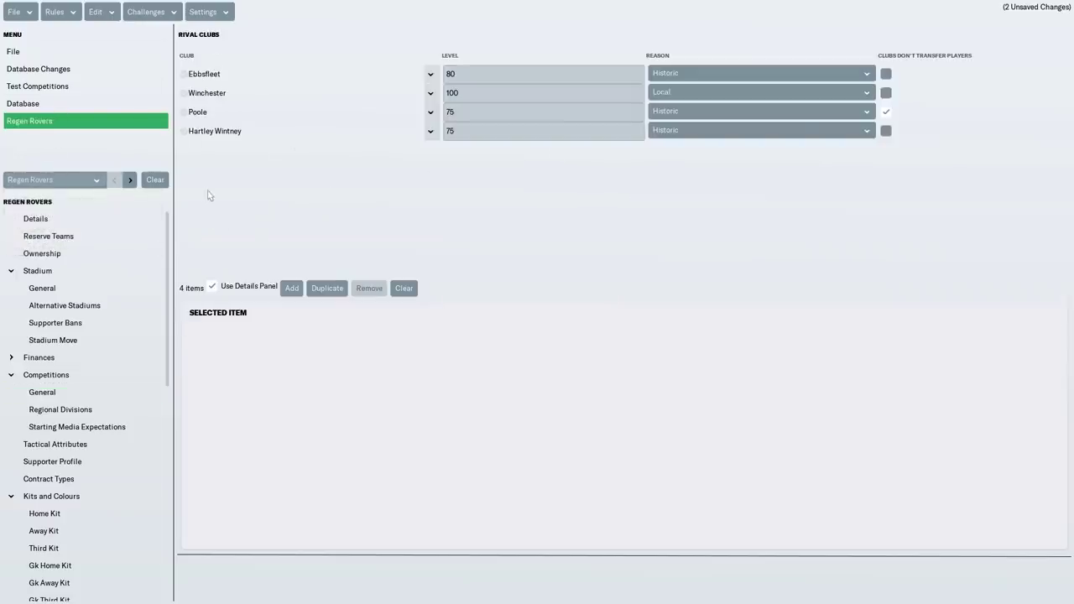
Review Regen Rovers' favourite and disliked people, and examine the disliked agent's details and agent data
key("Down")
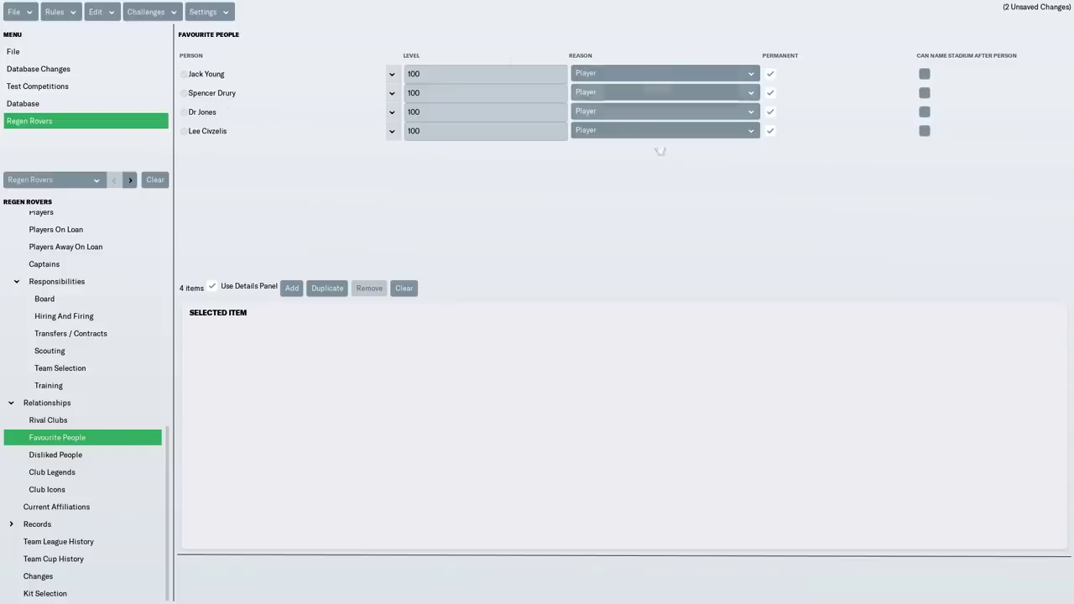
left_click(94, 457)
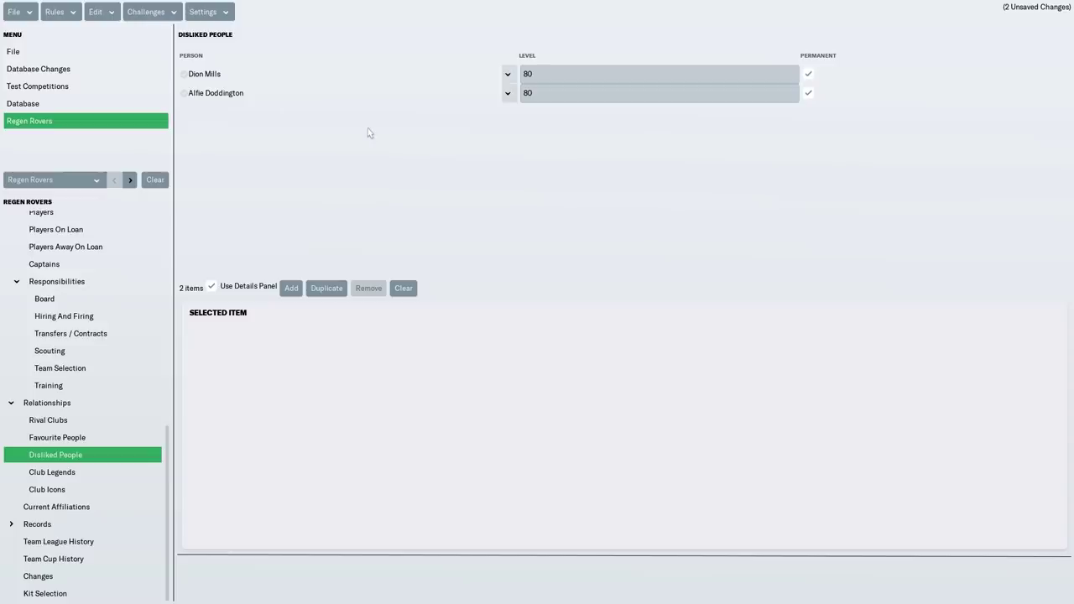
left_click(199, 96)
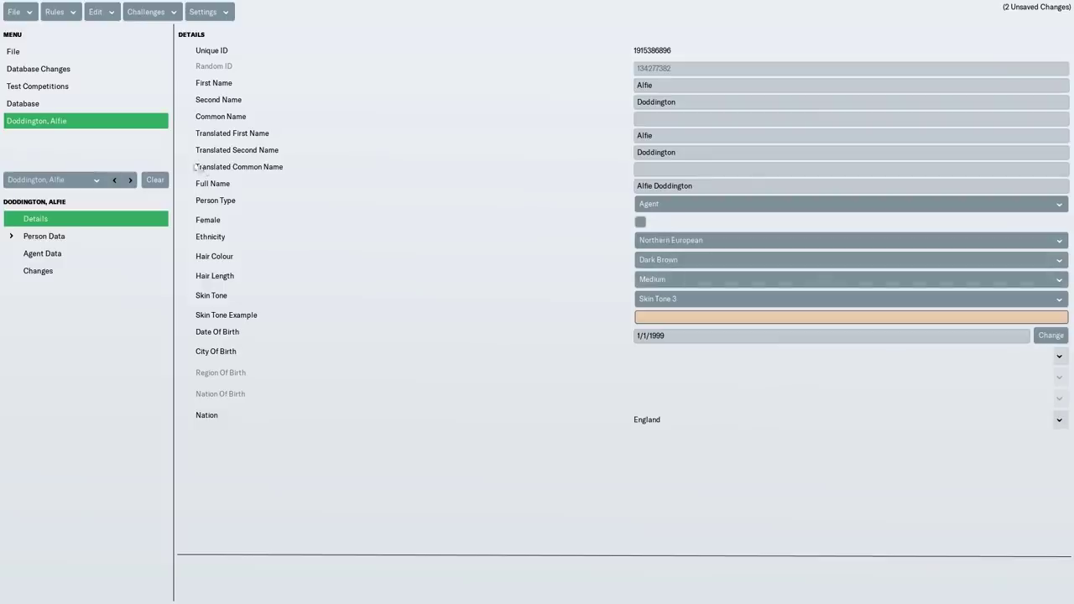
left_click(84, 179)
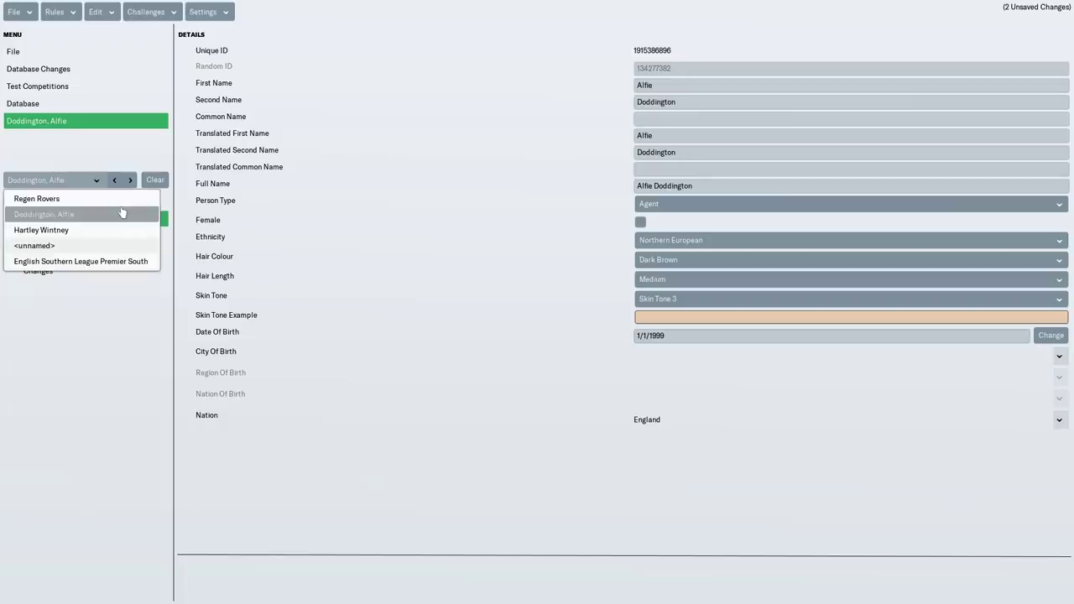
left_click(43, 215)
left_click(72, 254)
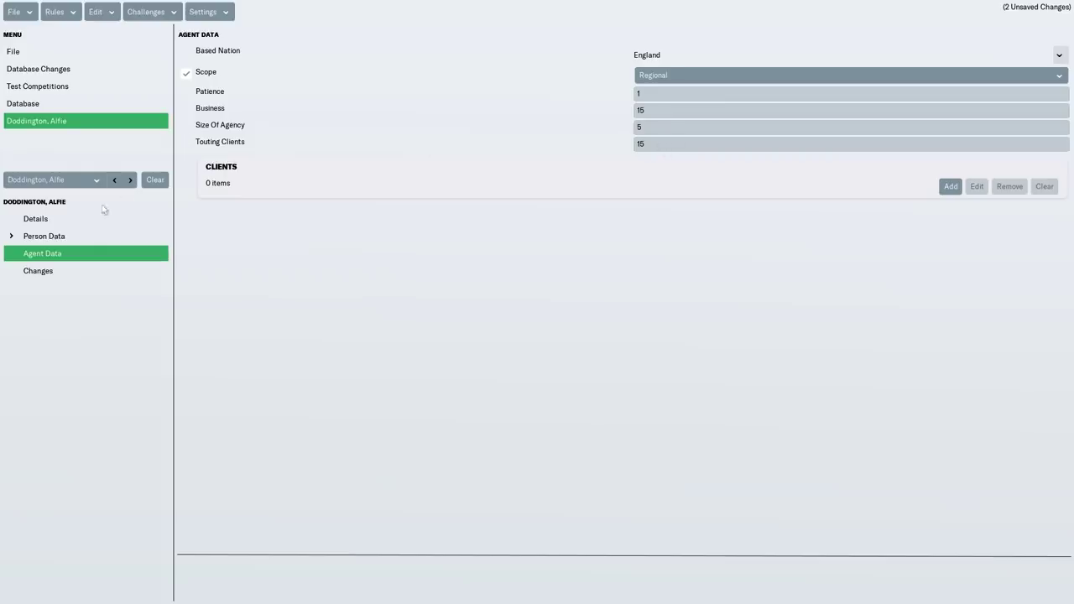
left_click(88, 237)
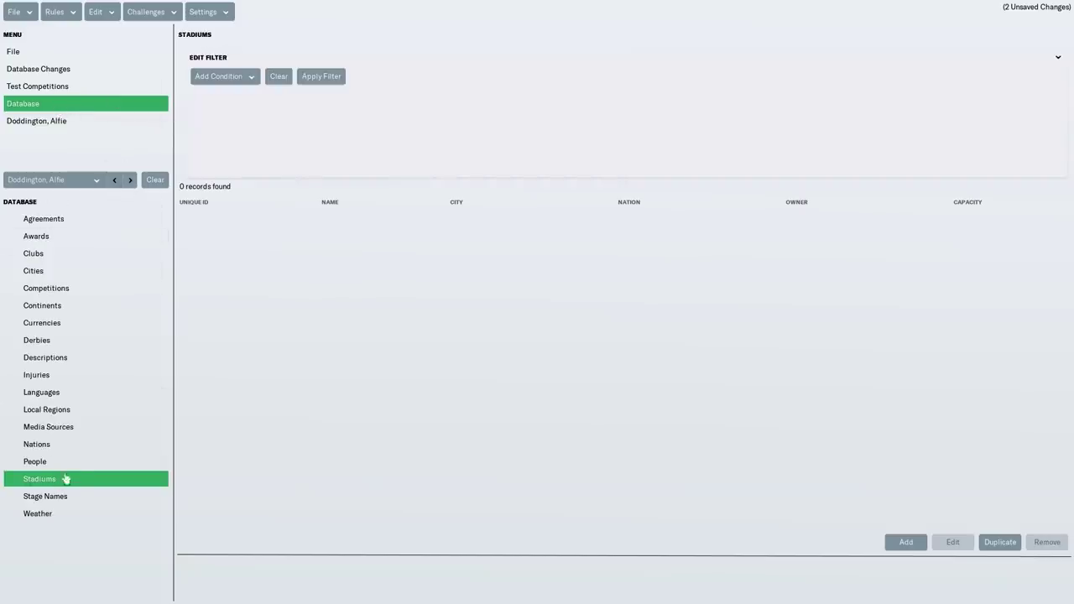
Return to Regen Rovers' disliked people and examine the disliked journalist's writing style and personality data
left_click(52, 179)
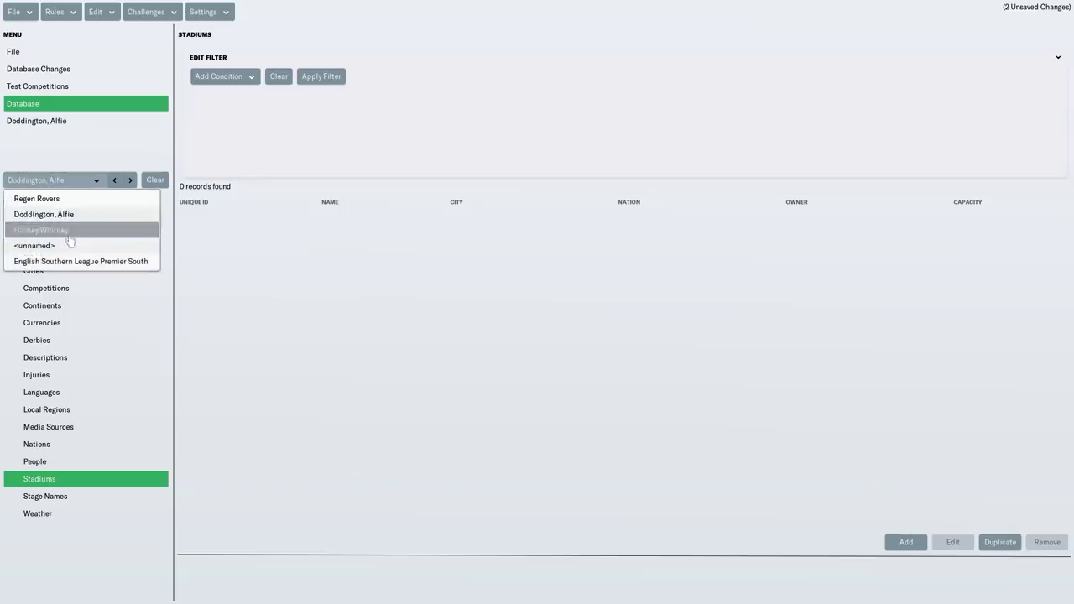
left_click(63, 199)
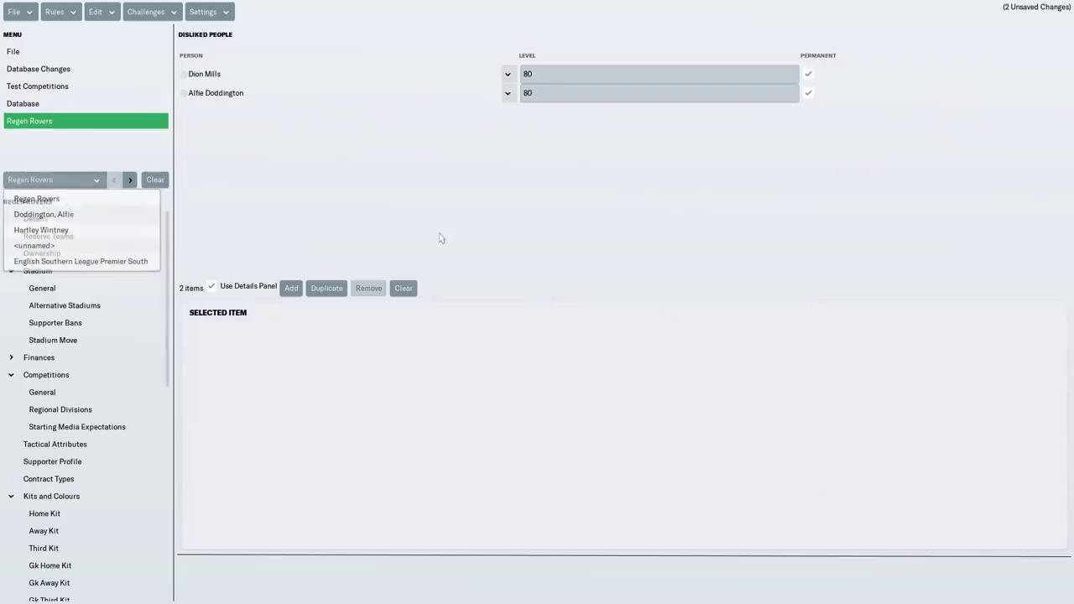
left_click(204, 74)
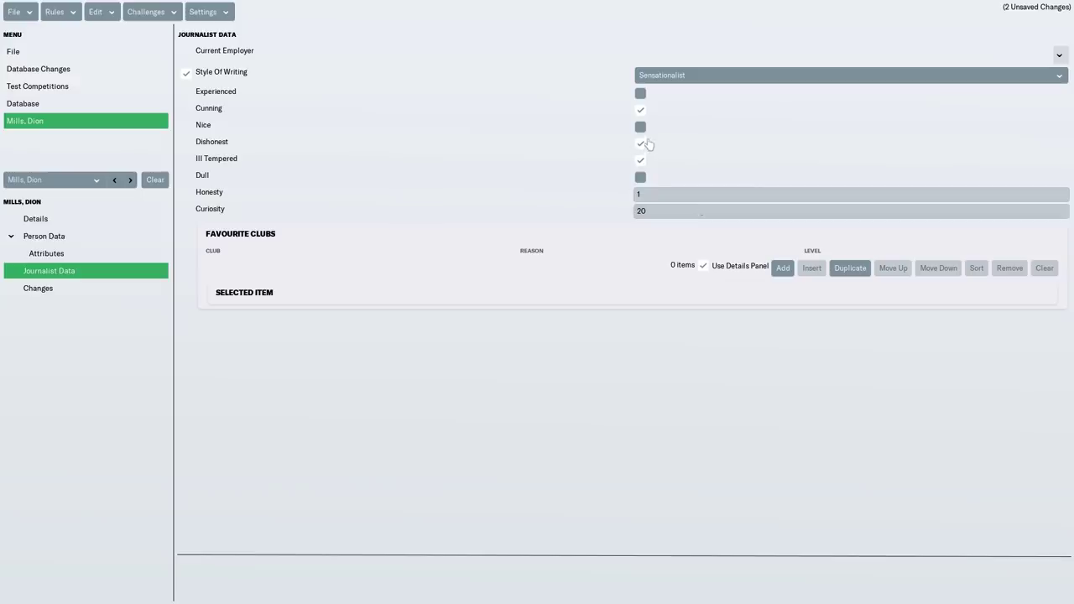
left_click(137, 104)
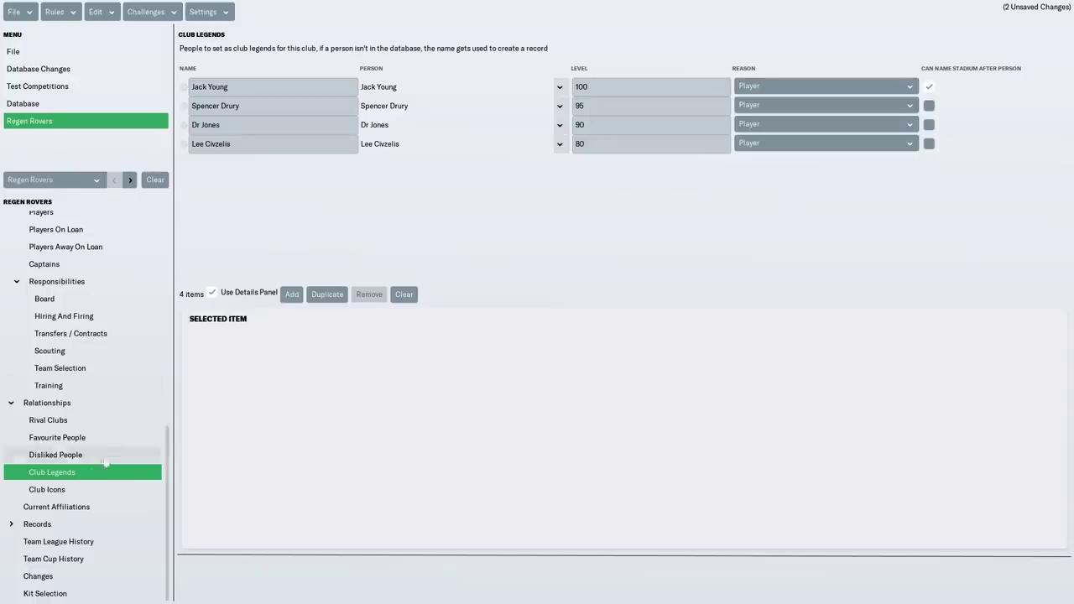
Compare Regen Rovers' club icons with its club legends, checking how the legends are linked to person records
left_click(47, 490)
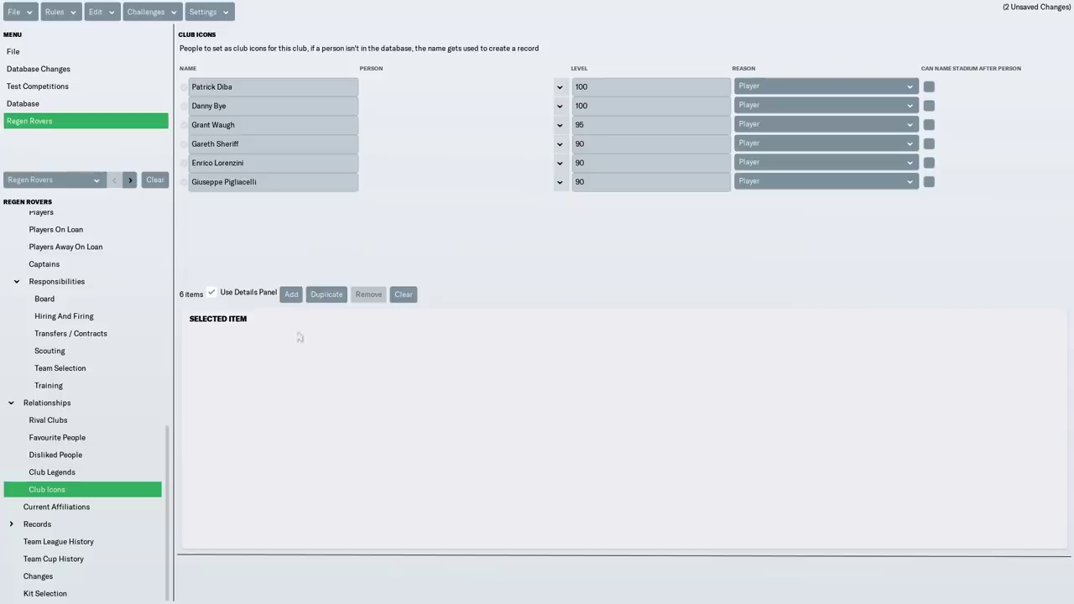
left_click(120, 475)
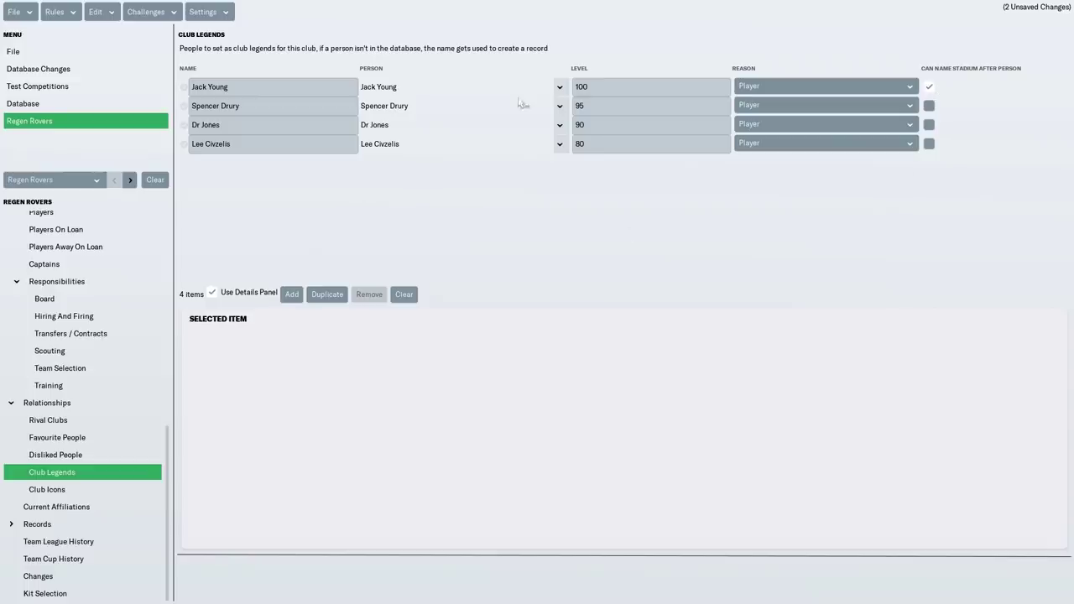
left_click(560, 87)
left_click(560, 88)
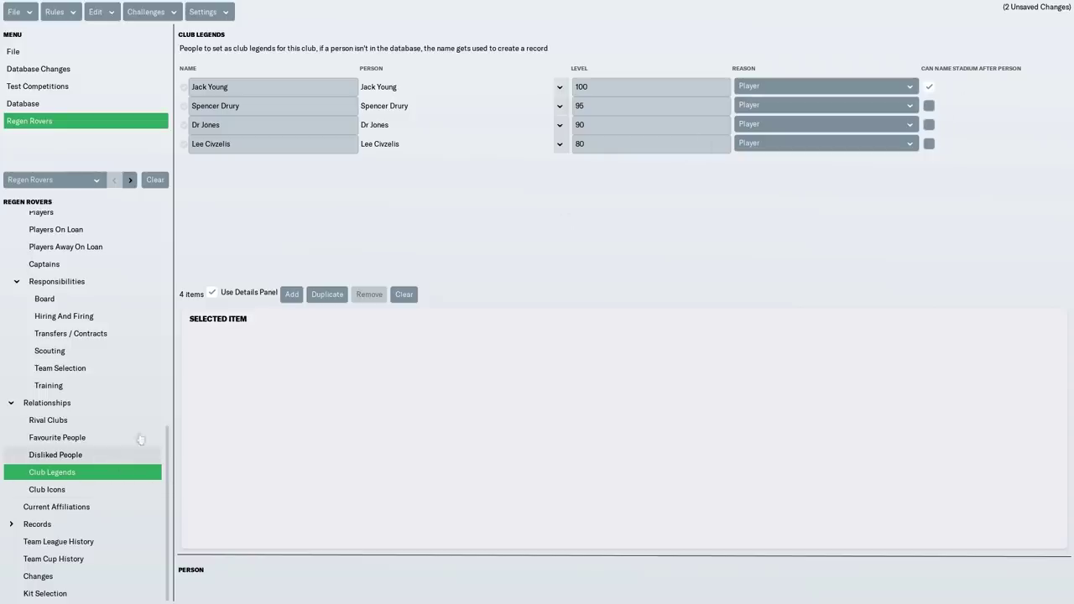
Look over Regen Rovers' other club sections and check its current affiliations
scroll(70, 347, "up", 5)
scroll(71, 346, "up", 3)
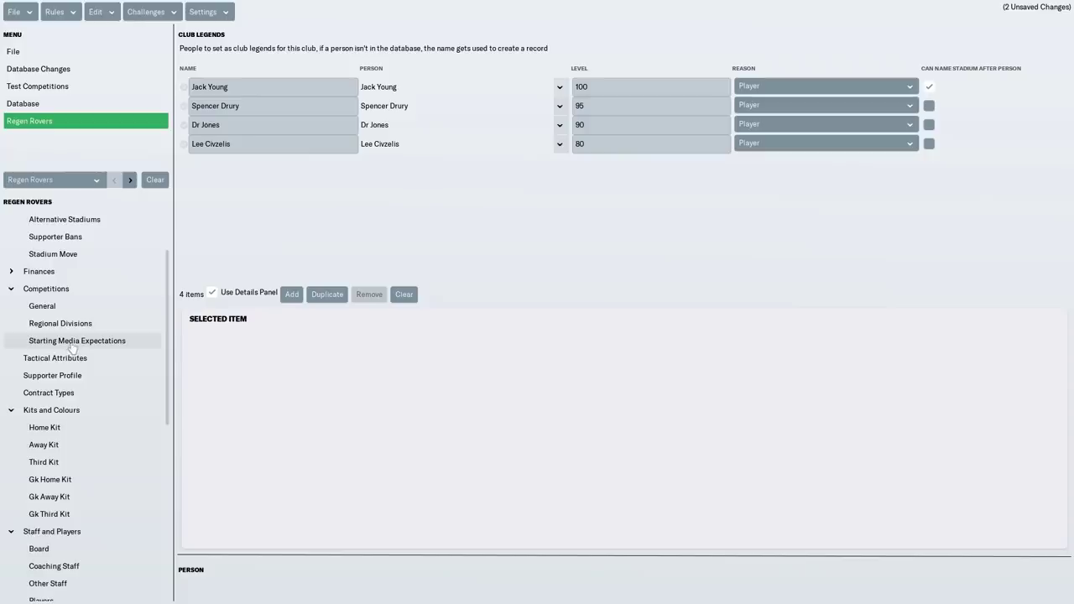
scroll(98, 334, "down", 8)
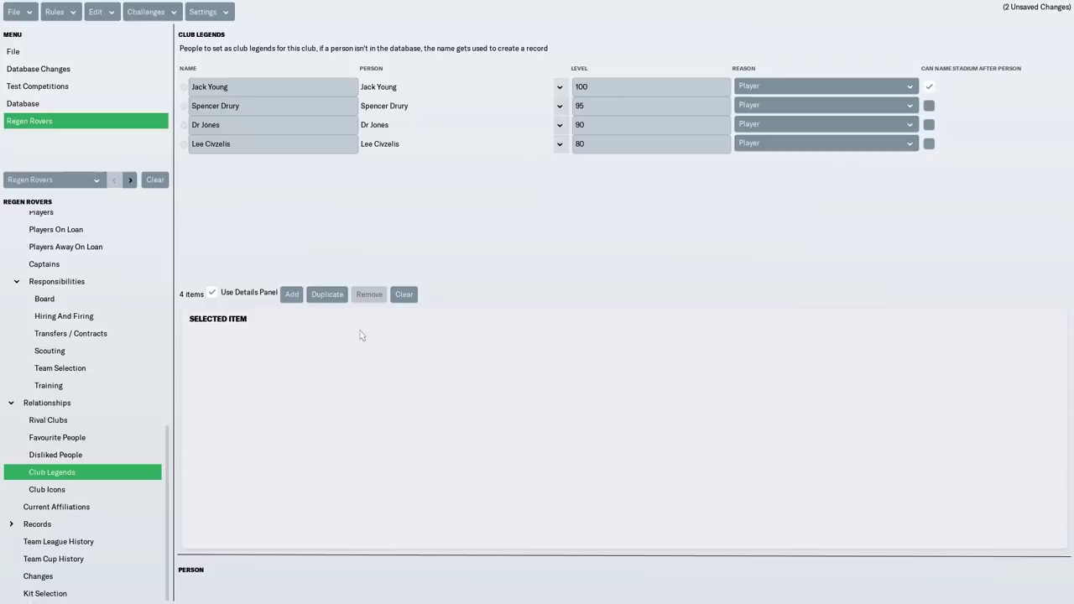
left_click(66, 510)
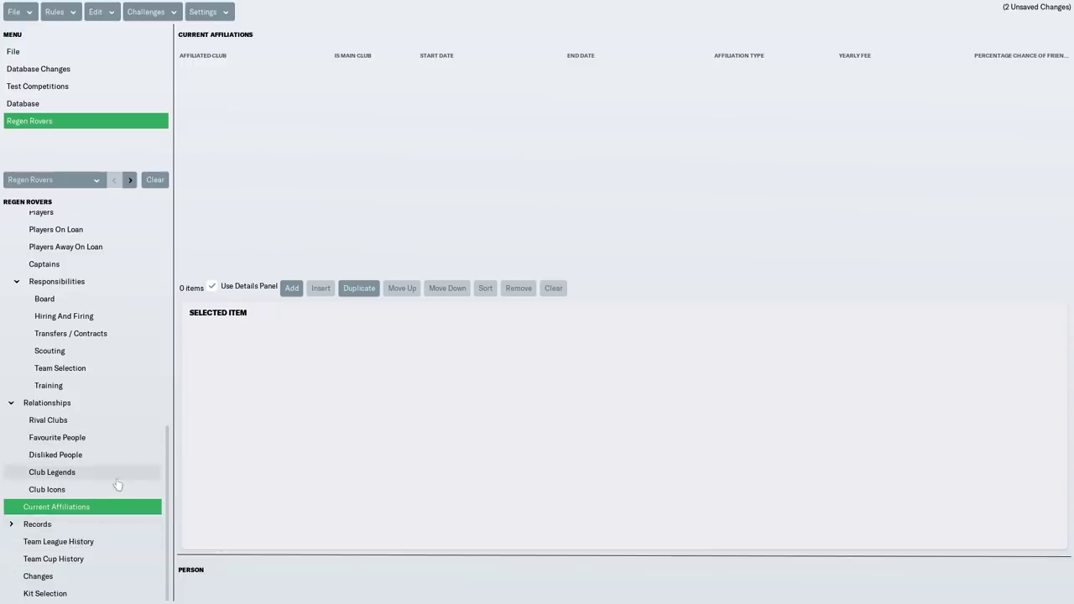
scroll(118, 485, "up", 10)
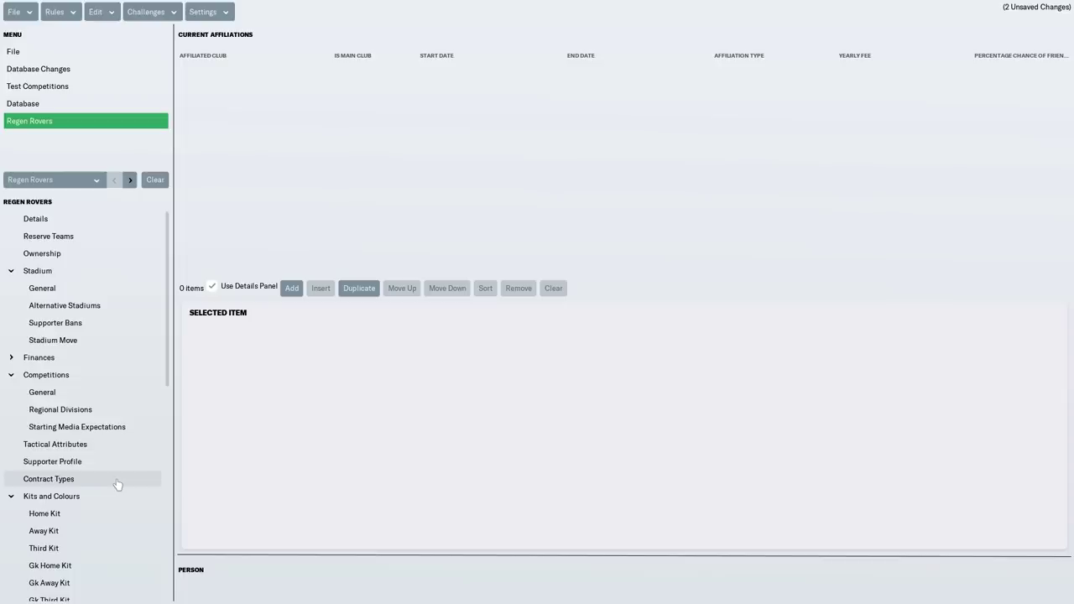
Review Regen Rovers' details, open the Premier League's team list in the competitions database and select Huddersfield to show the team swap option
left_click(120, 221)
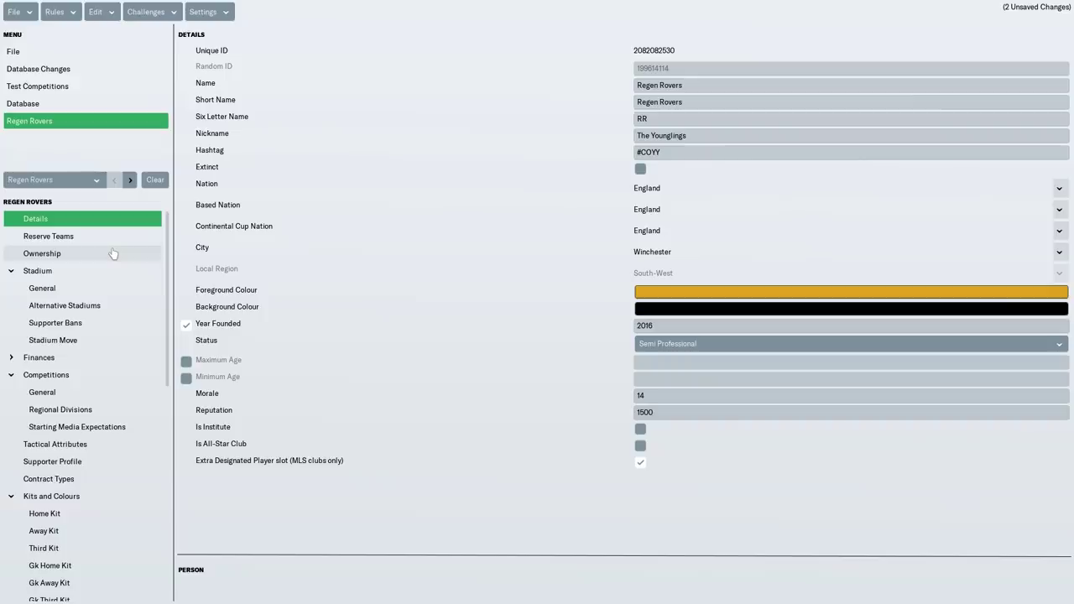
left_click(47, 105)
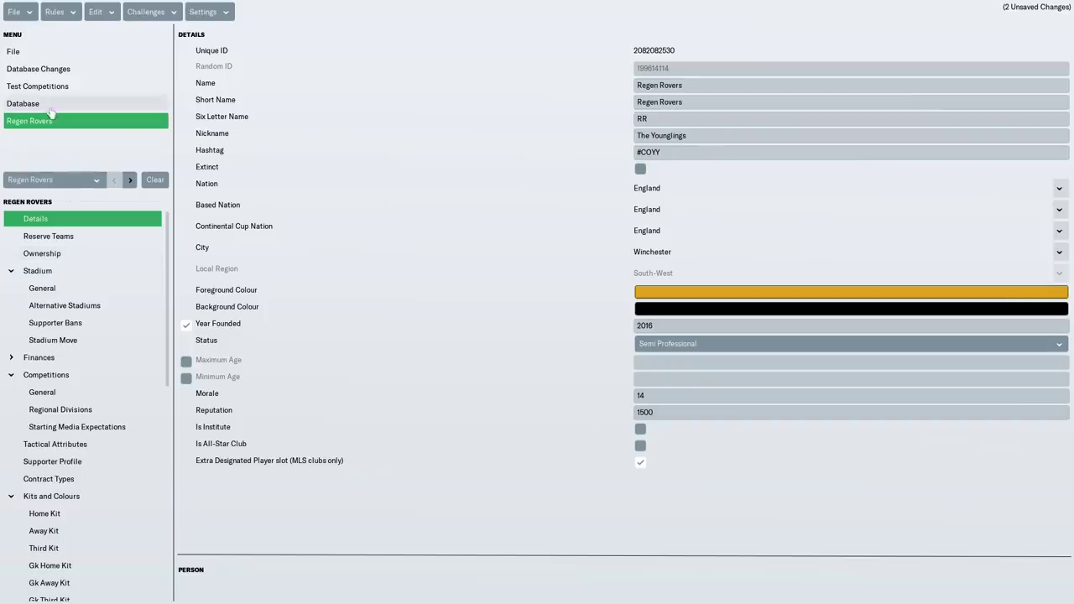
left_click(90, 289)
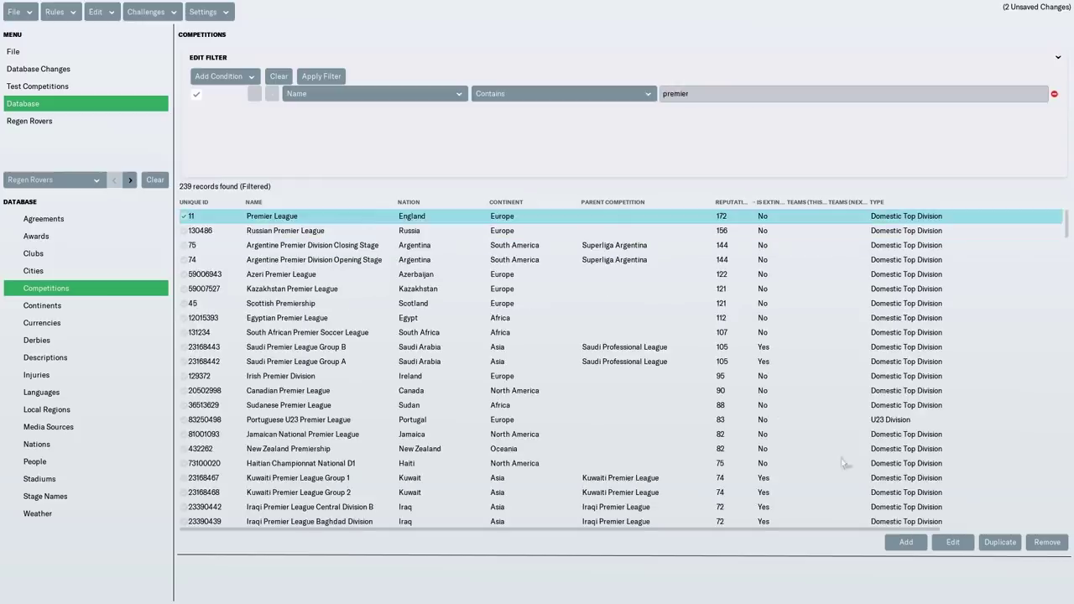
left_click(953, 542)
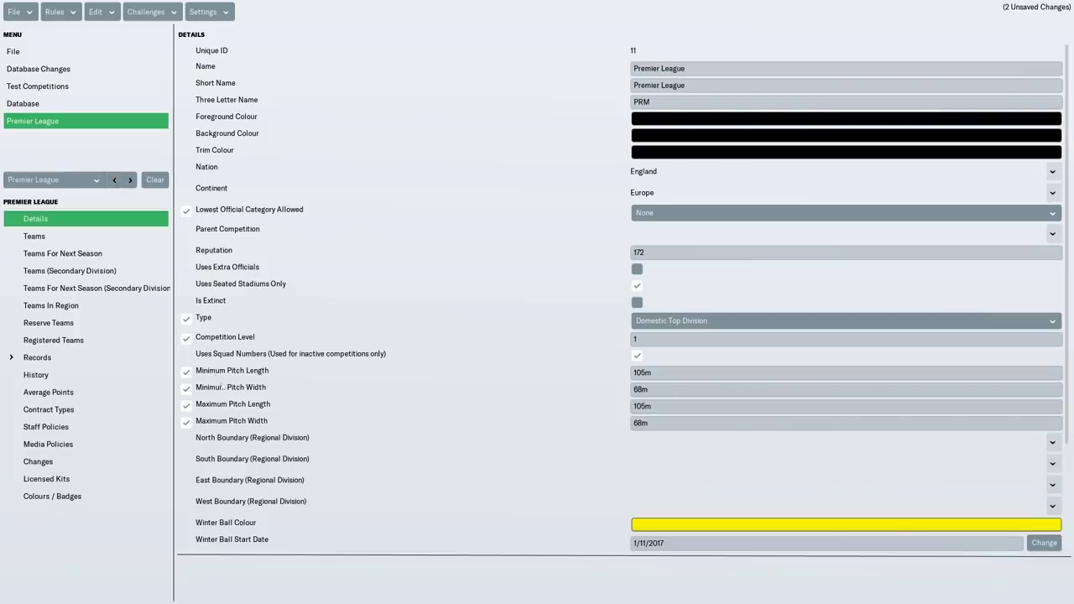
left_click(74, 236)
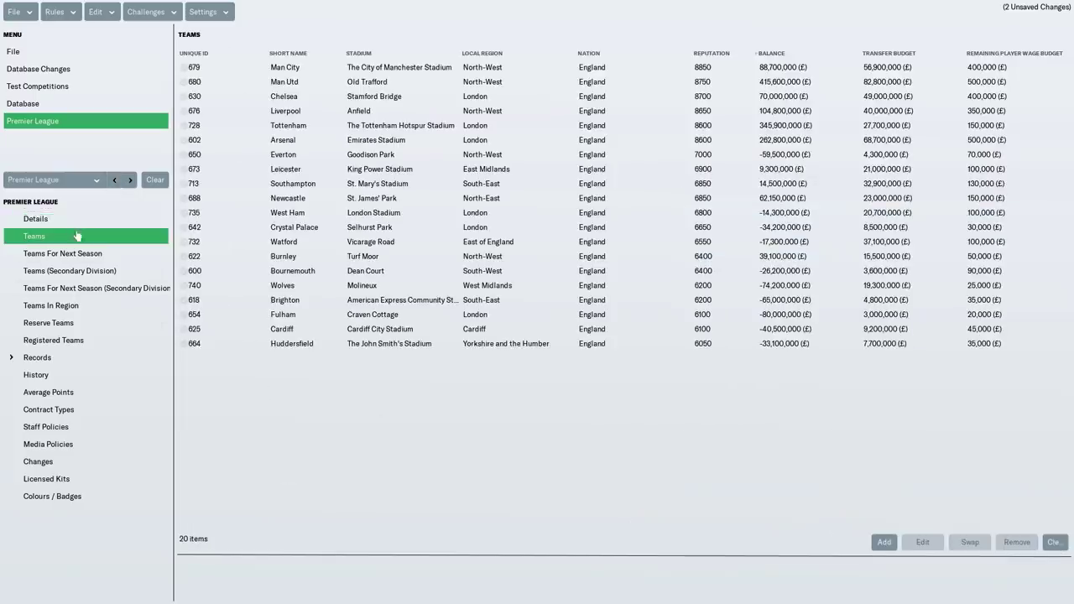
left_click(635, 346)
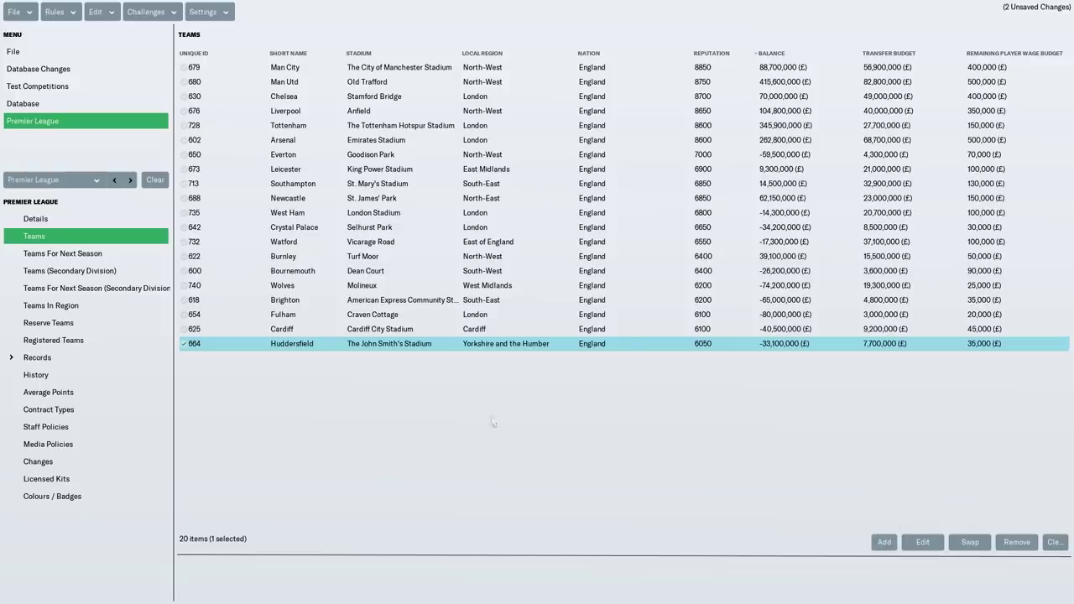
left_click(115, 180)
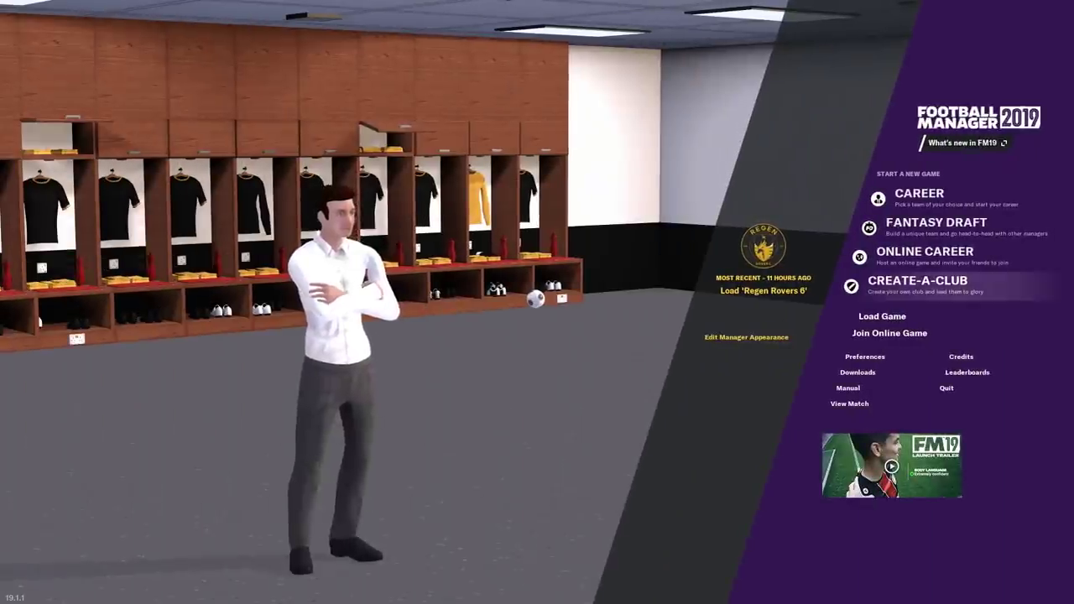
Switch to Football Manager 2019, begin a new career and check that Regen Rovers Final Database is enabled in the database choices
left_click(923, 196)
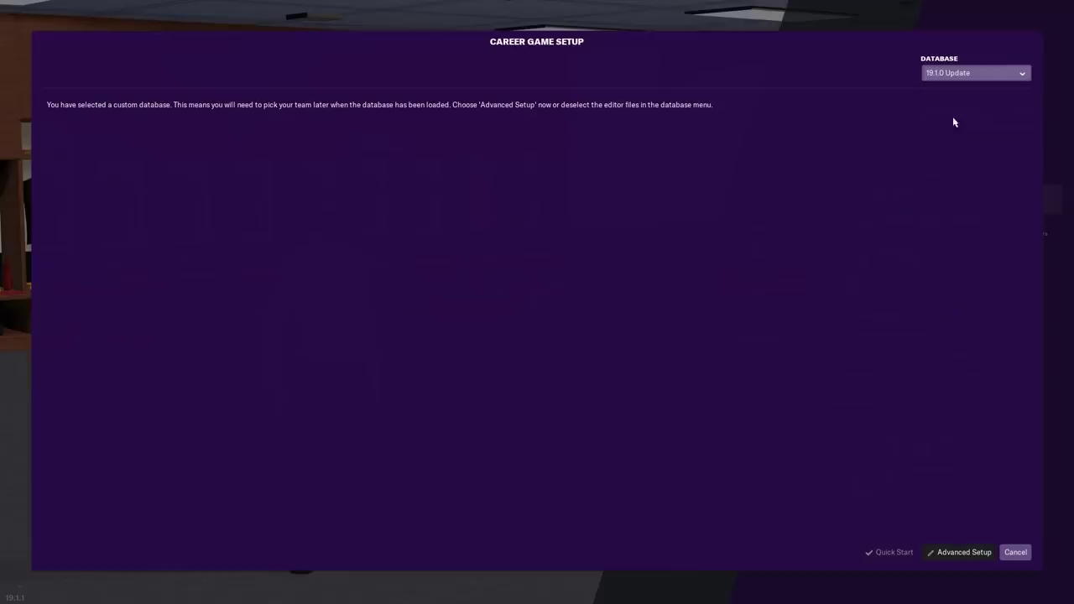
left_click(971, 74)
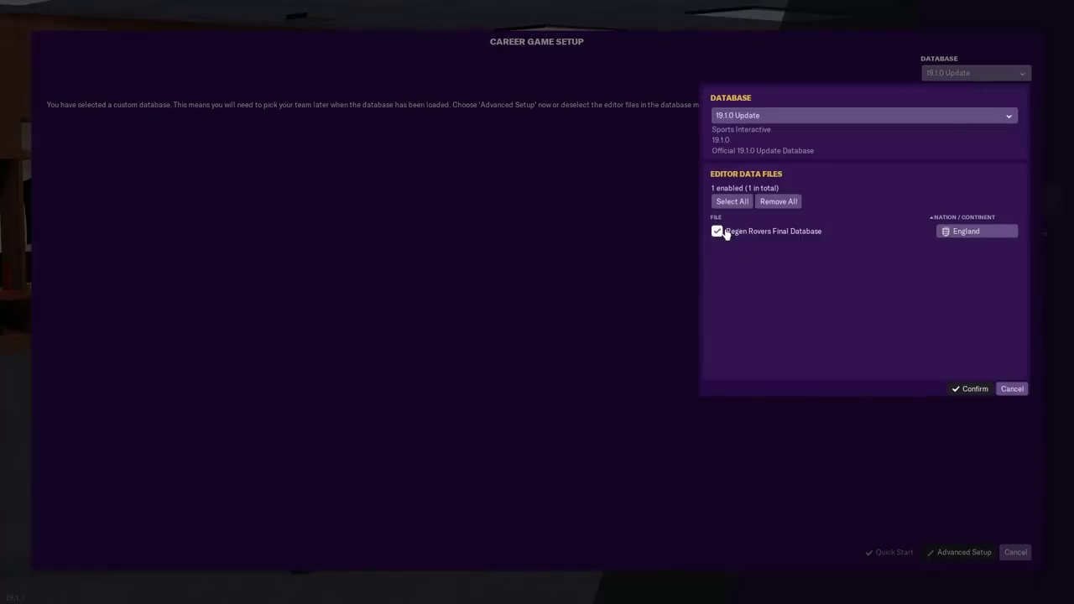
mouse_move(730, 234)
Check the editor's options for saving the data, and confirm the 19.1.0 Update database with Regen Rovers Final Database for the new career
left_click(14, 12)
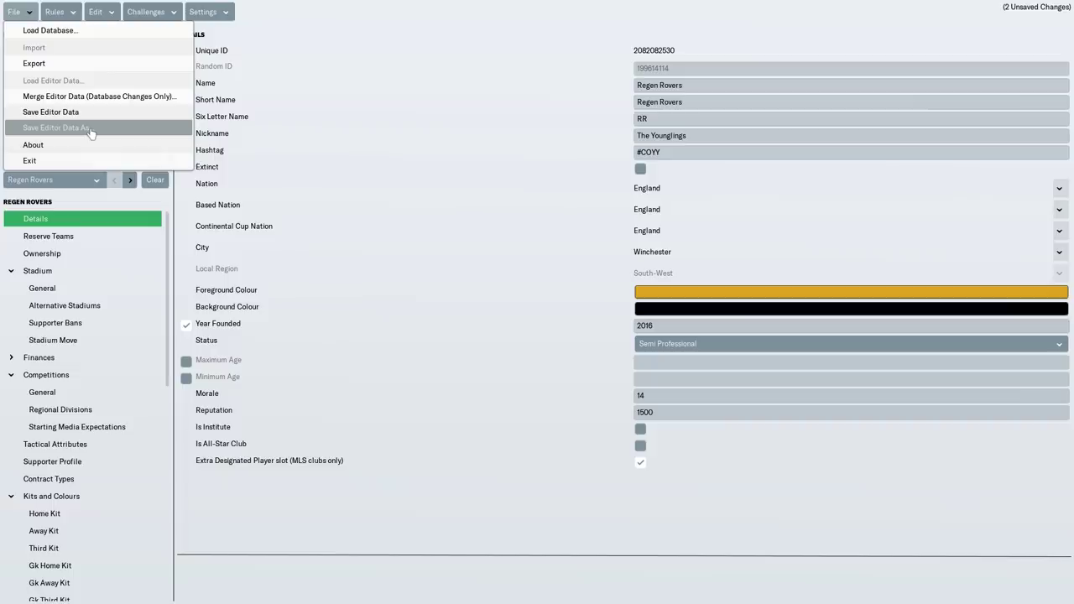
left_click(861, 492)
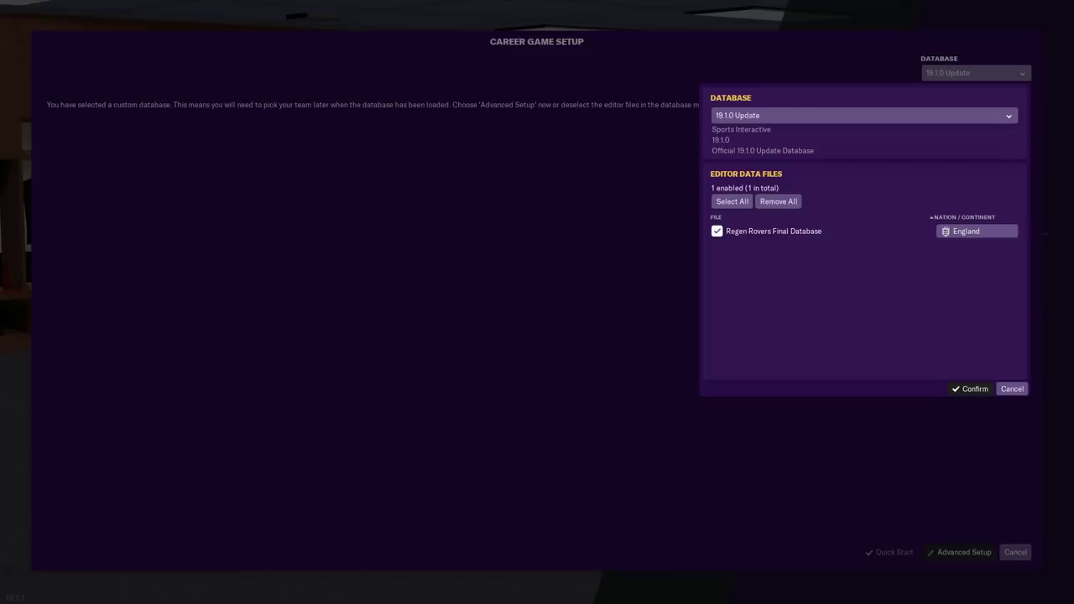
left_click(971, 389)
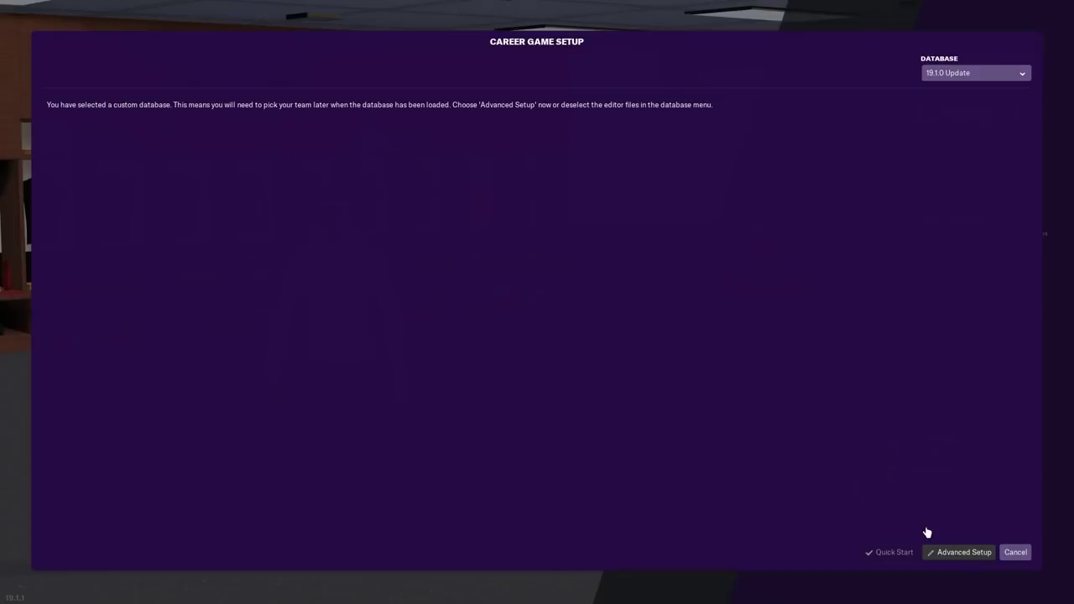
In the advanced career setup, remove the Ligue 2 and Segunda Division leagues and set England to Regional First Divisions and above
left_click(960, 552)
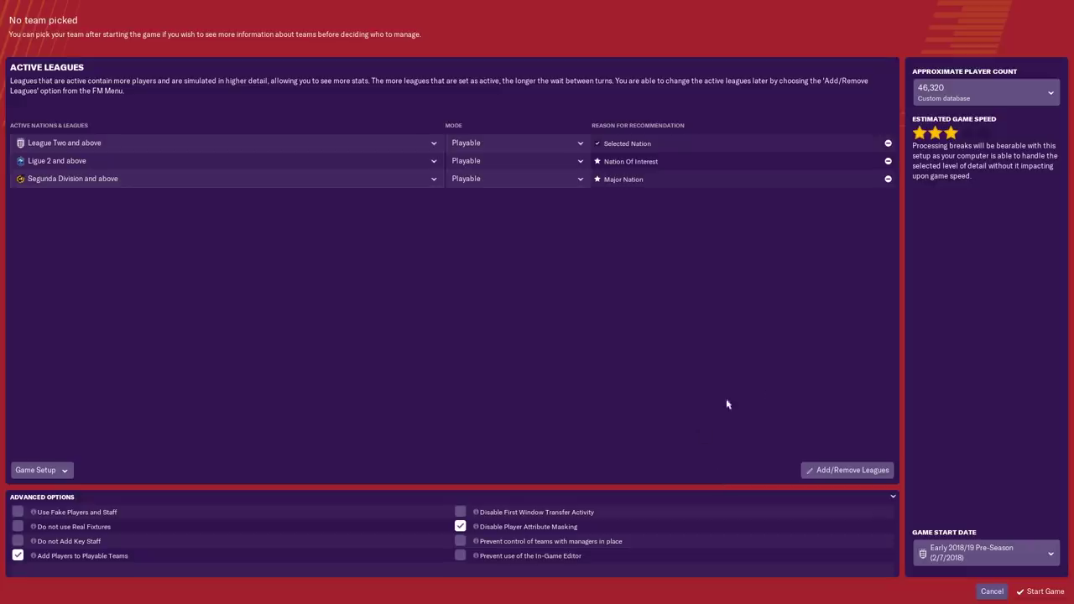
left_click(888, 161)
left_click(434, 144)
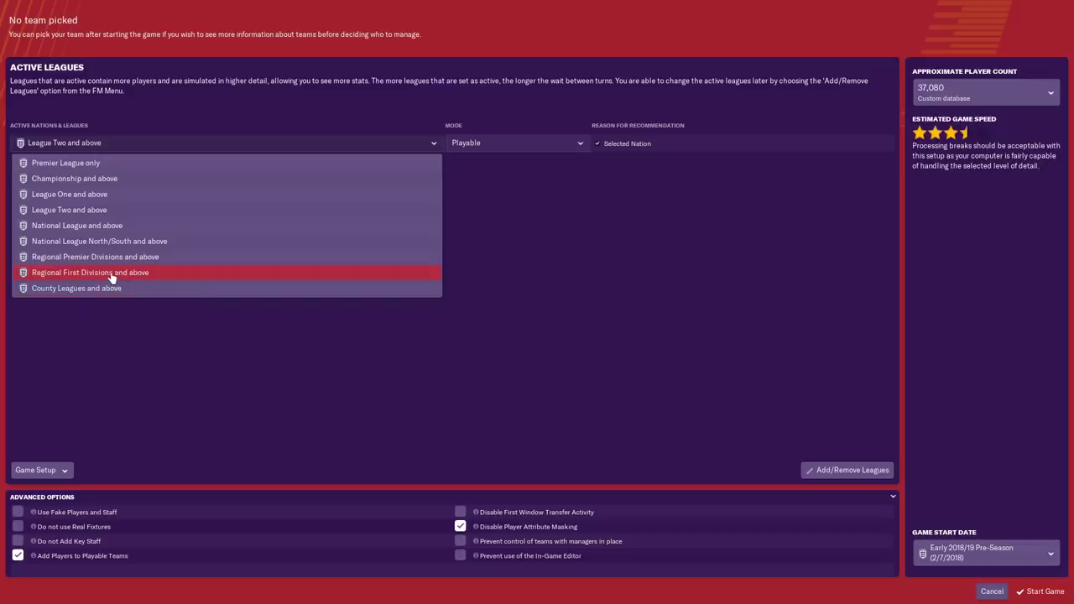
left_click(402, 275)
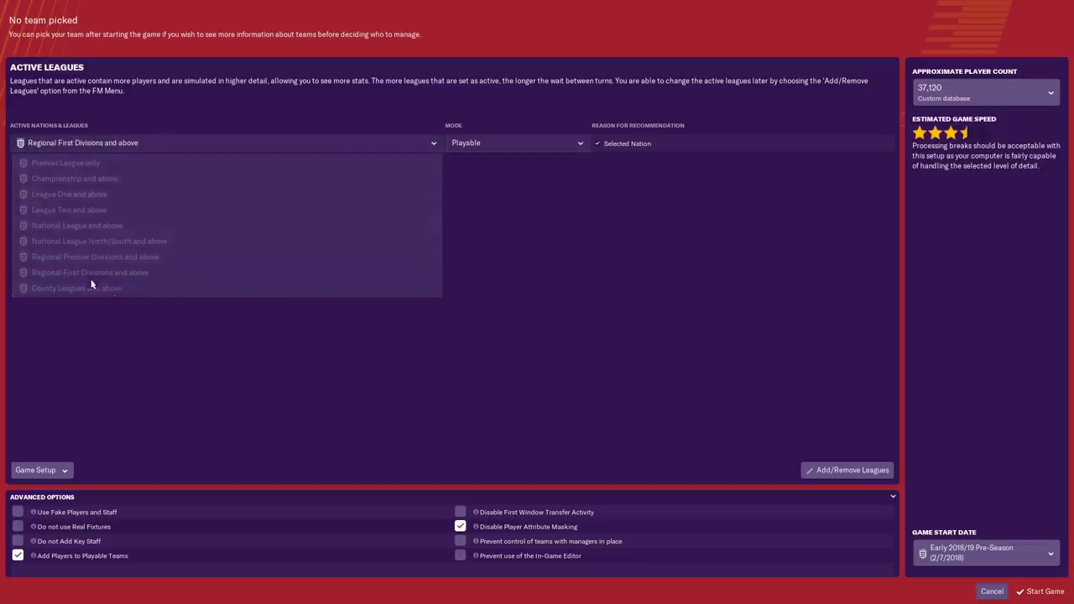
Review the league levels available for England and the advanced options, keeping the current league selection
left_click(134, 150)
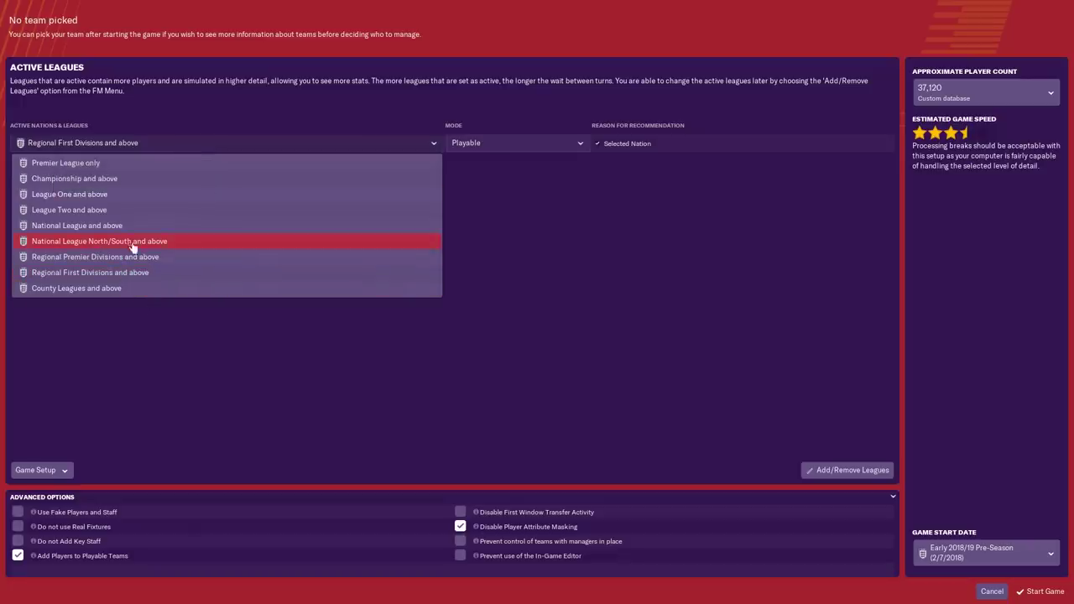
left_click(555, 249)
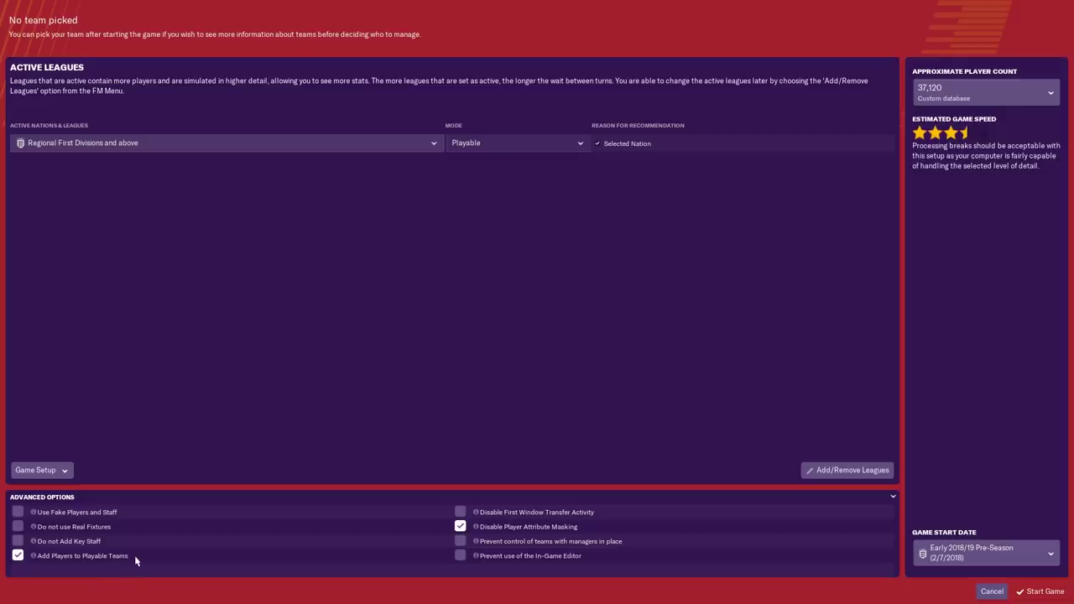
left_click(235, 138)
left_click(233, 355)
left_click(145, 154)
Examine the custom database setup, comparing the player options for the UK & Ireland region, the England and U.S.A. nations and the English divisions
left_click(944, 99)
left_click(941, 167)
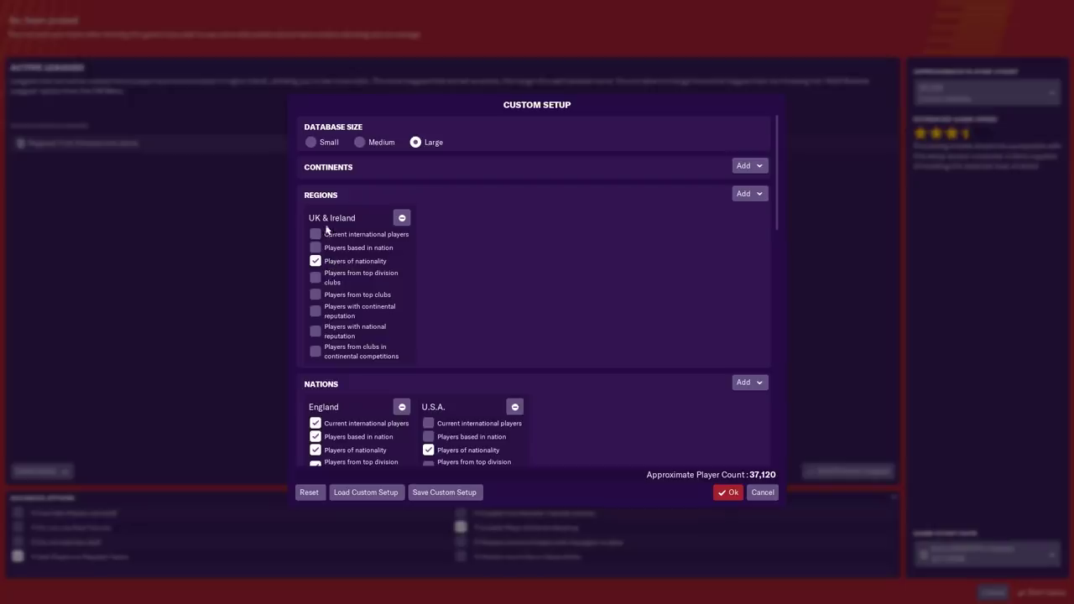
scroll(361, 252, "down", 5)
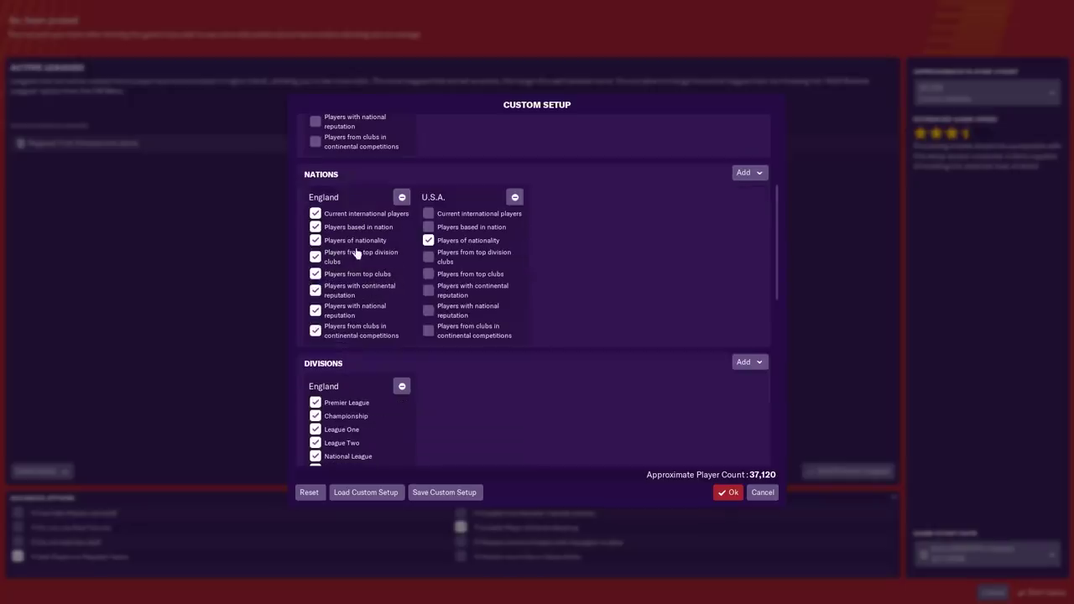
scroll(356, 294, "up", 5)
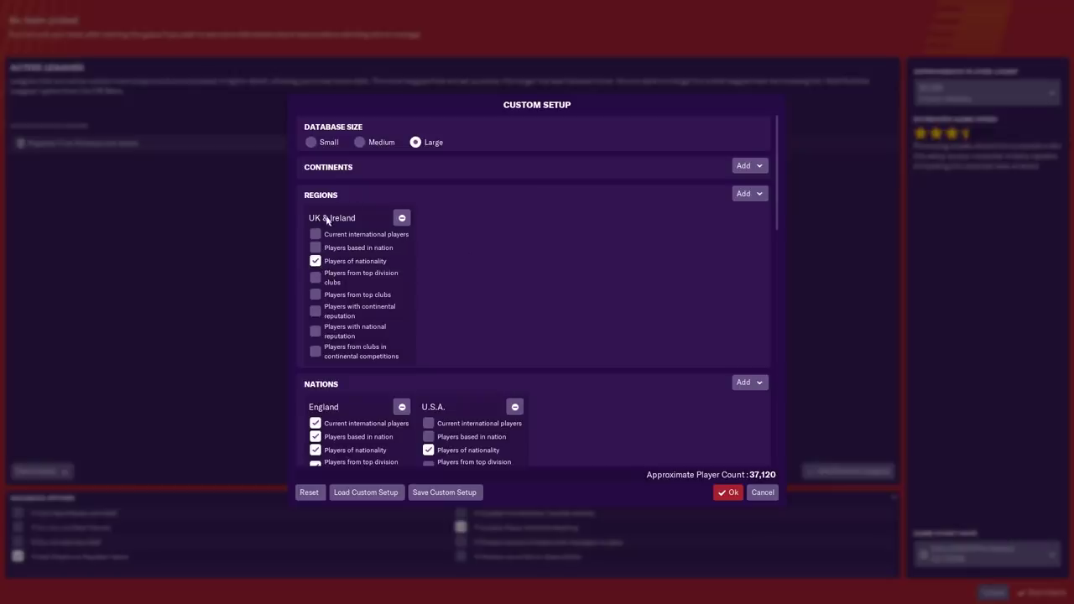
scroll(403, 315, "down", 5)
scroll(414, 310, "down", 10)
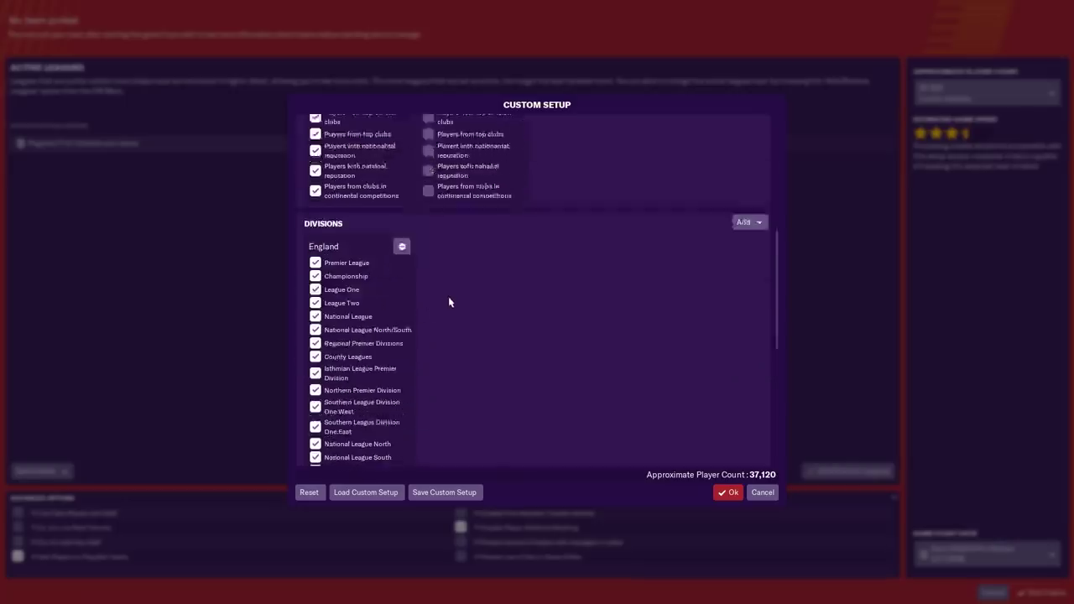
scroll(365, 235, "up", 10)
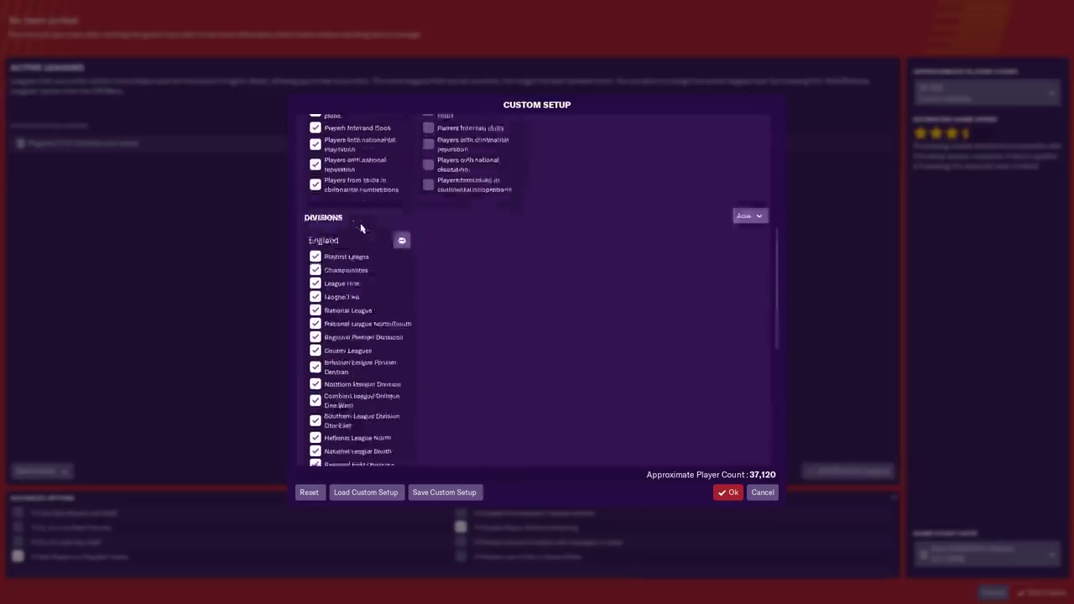
scroll(362, 299, "down", 10)
scroll(373, 326, "up", 10)
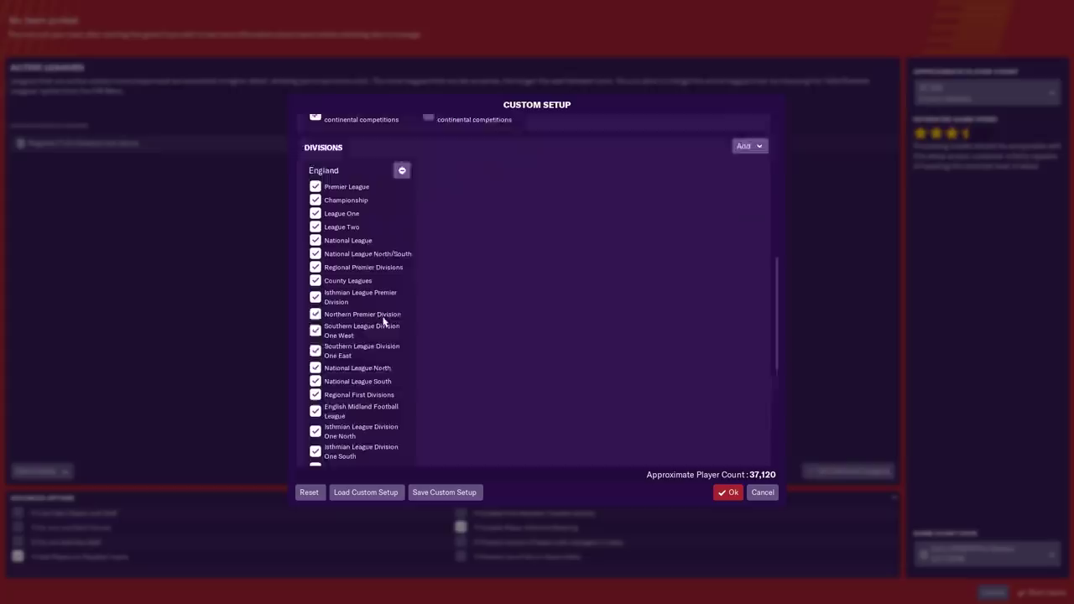
scroll(344, 353, "up", 4)
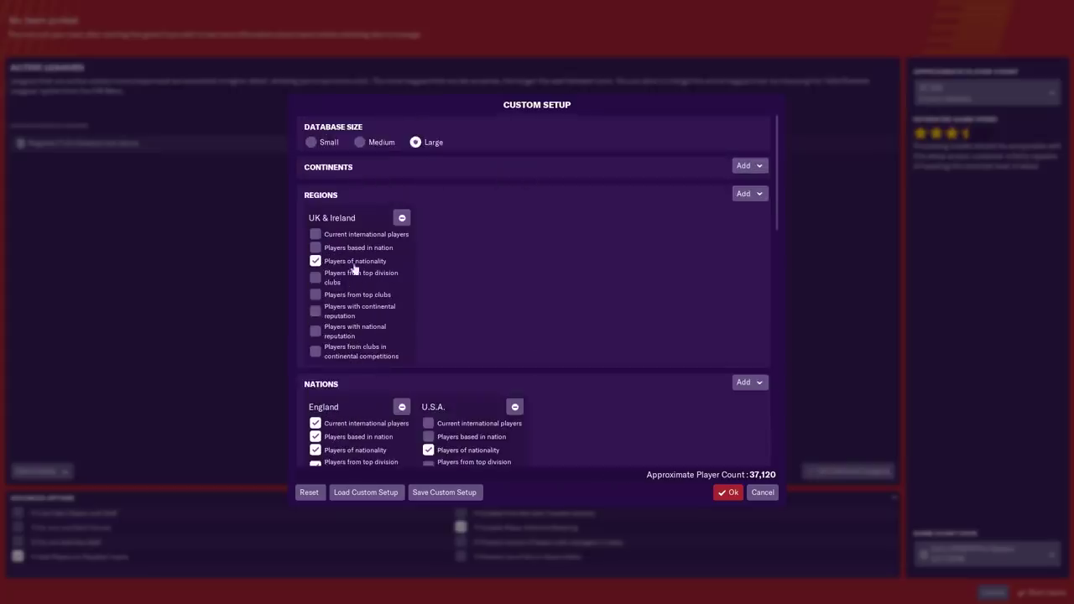
scroll(355, 271, "down", 15)
scroll(339, 210, "up", 3)
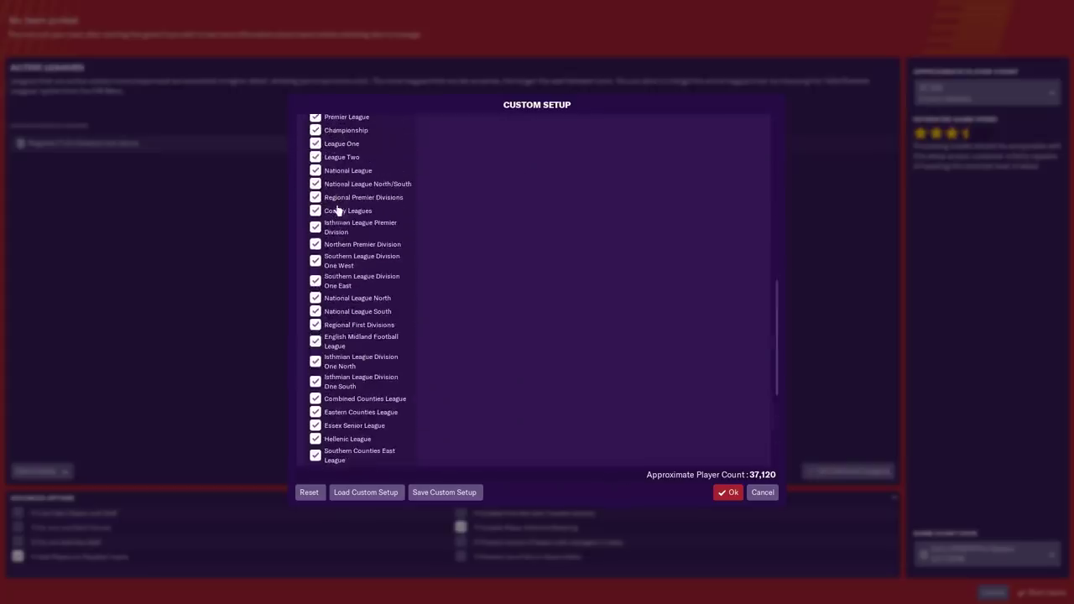
scroll(352, 293, "up", 3)
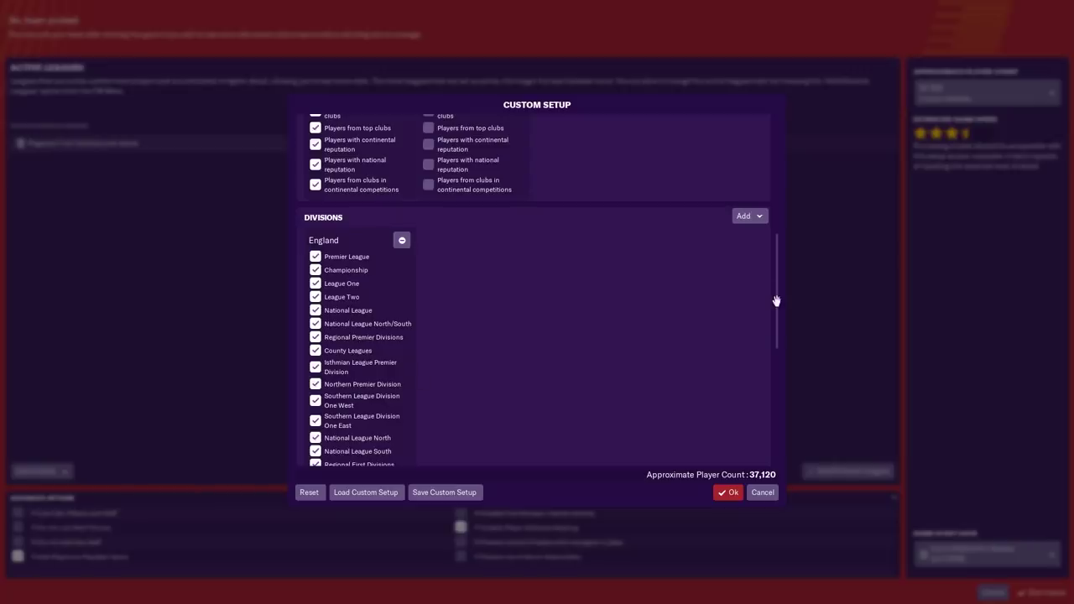
scroll(604, 353, "up", 5)
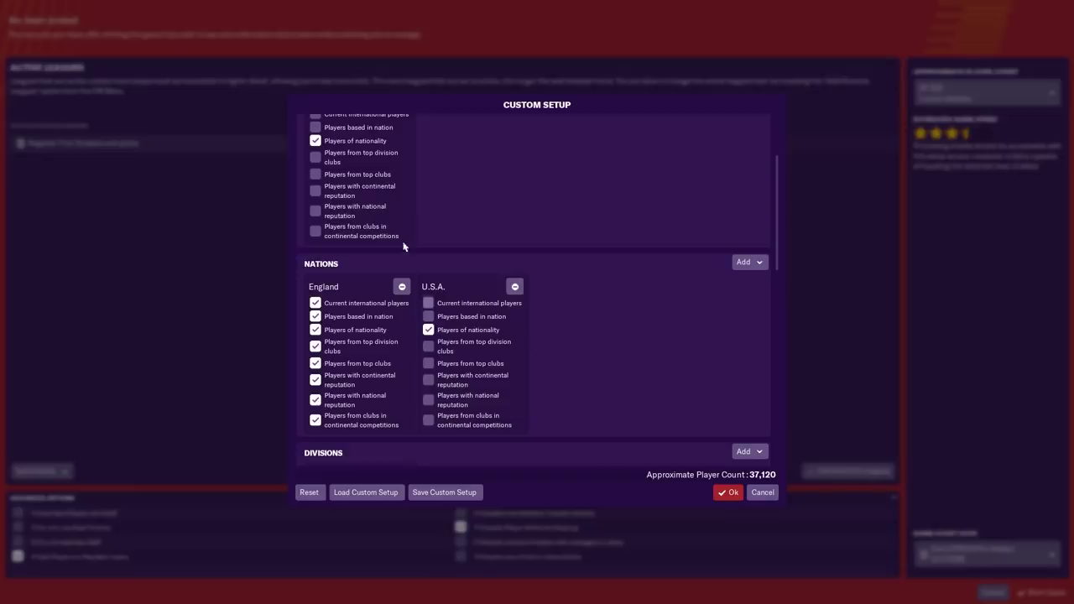
scroll(414, 221, "up", 3)
scroll(362, 361, "down", 5)
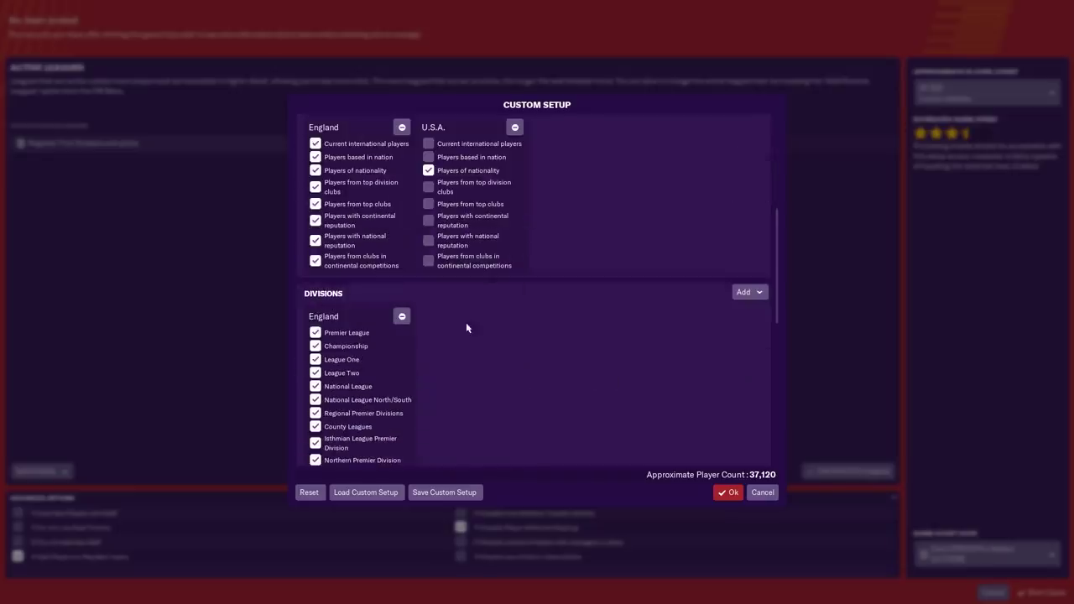
scroll(483, 327, "up", 5)
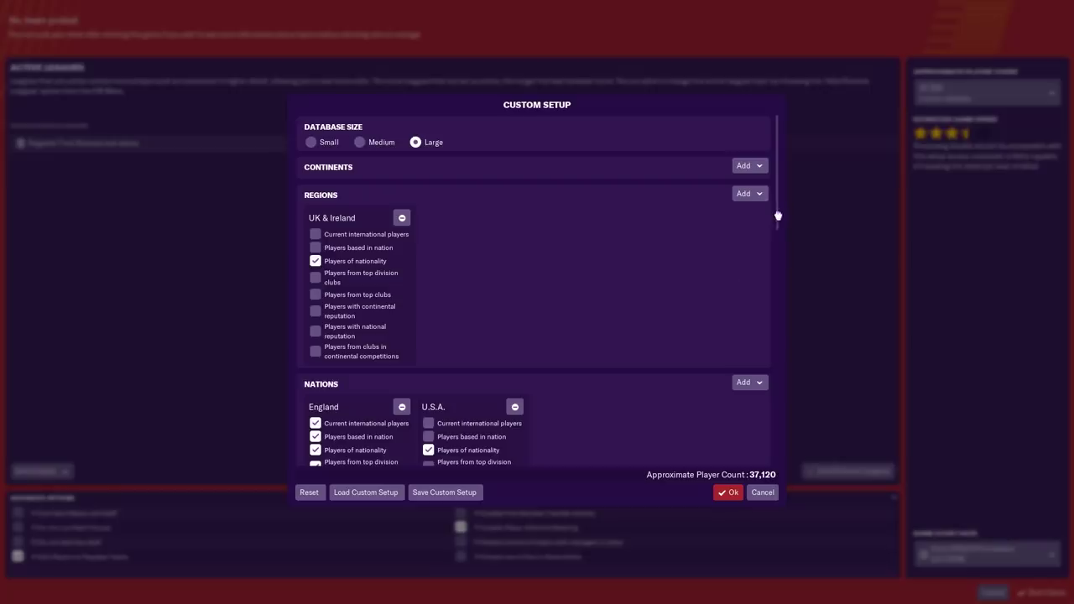
left_click_drag(778, 216, 779, 249)
left_click(727, 494)
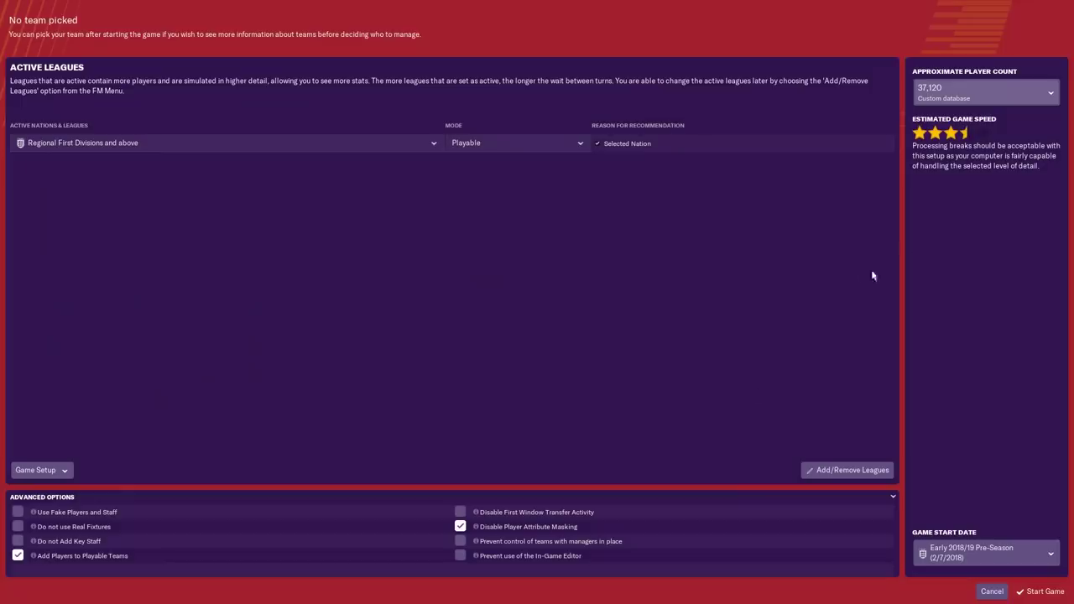